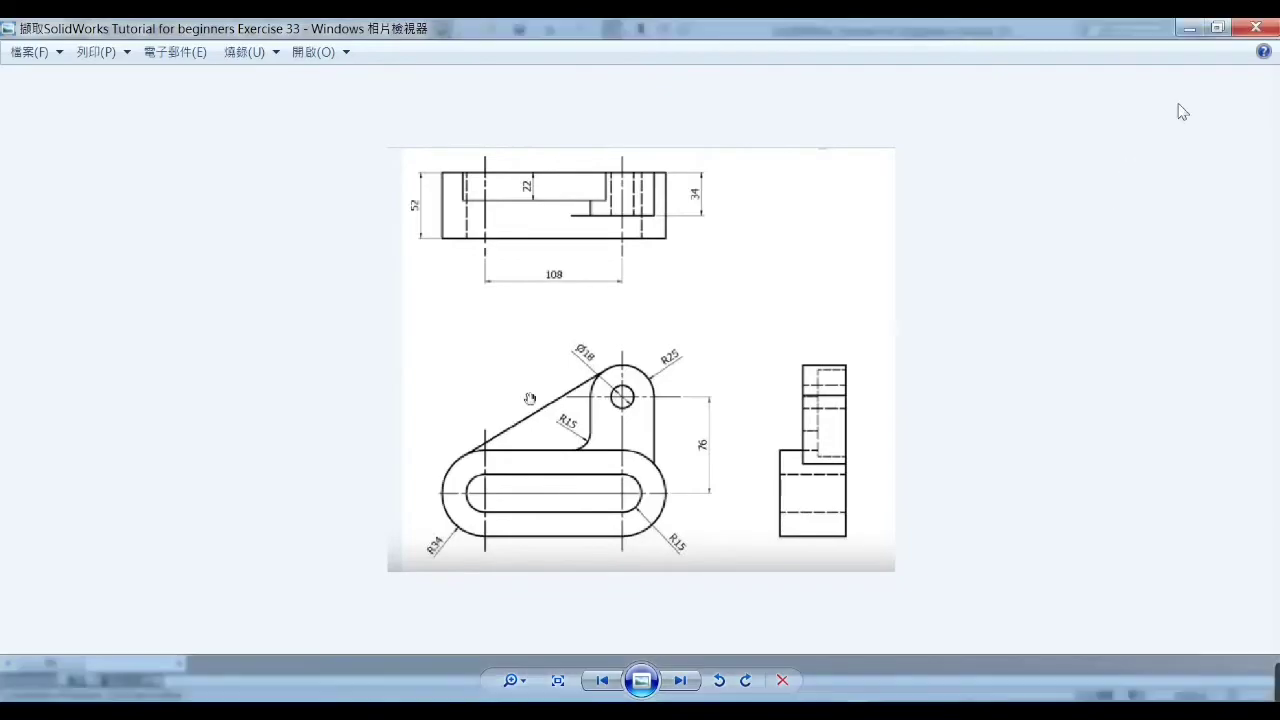
# Step: Minimize the Exercise 33 drawing in Photo Viewer to bring the SolidWorks part back into view
pyautogui.click(1190, 30)
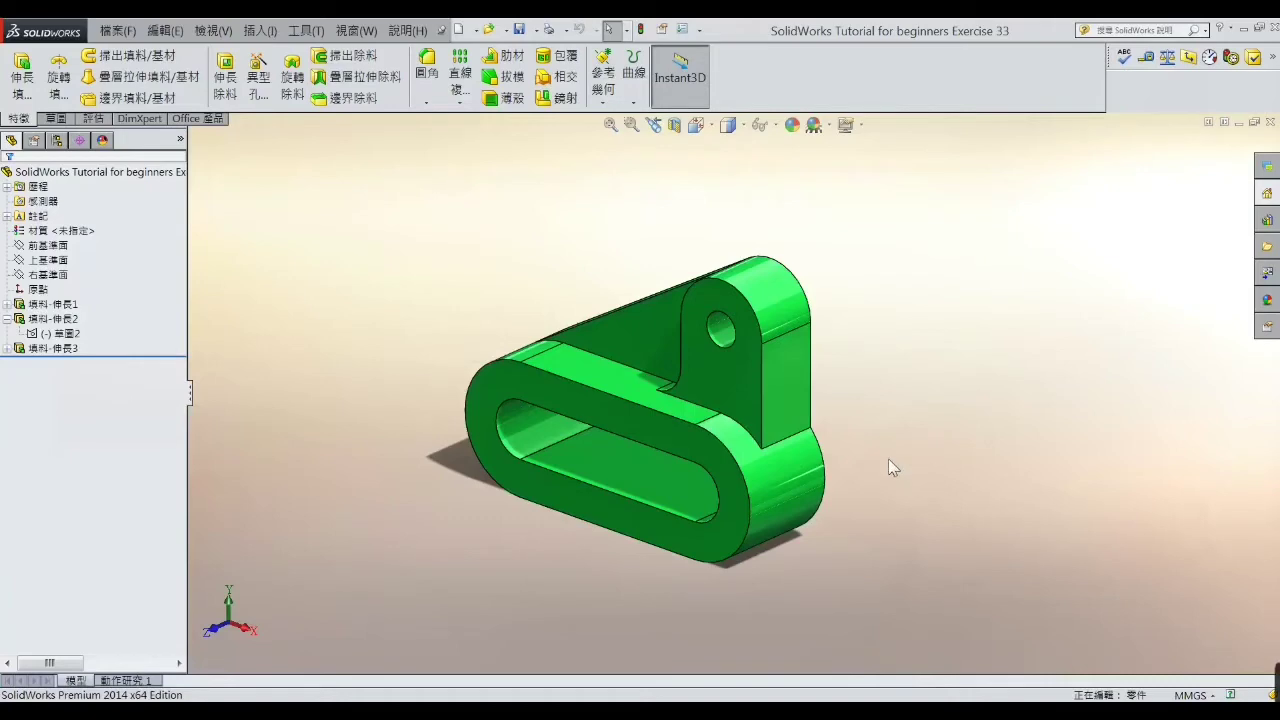
pyautogui.moveTo(888, 458)
pyautogui.mouseDown(button='middle')
pyautogui.moveTo(862, 451)
pyautogui.moveTo(763, 477)
pyautogui.moveTo(880, 420)
pyautogui.moveTo(980, 436)
pyautogui.moveTo(1006, 403)
pyautogui.moveTo(931, 423)
pyautogui.moveTo(957, 477)
pyautogui.moveTo(953, 459)
pyautogui.mouseUp(button='middle')
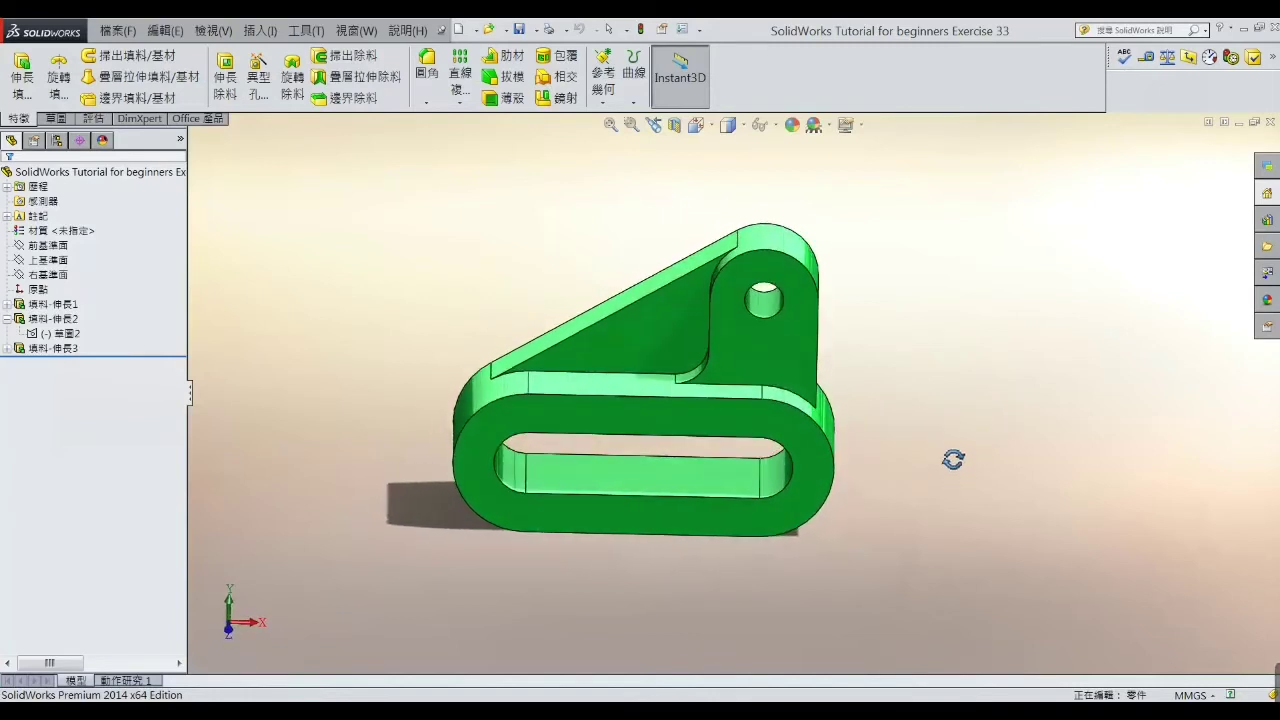
pyautogui.click(735, 485)
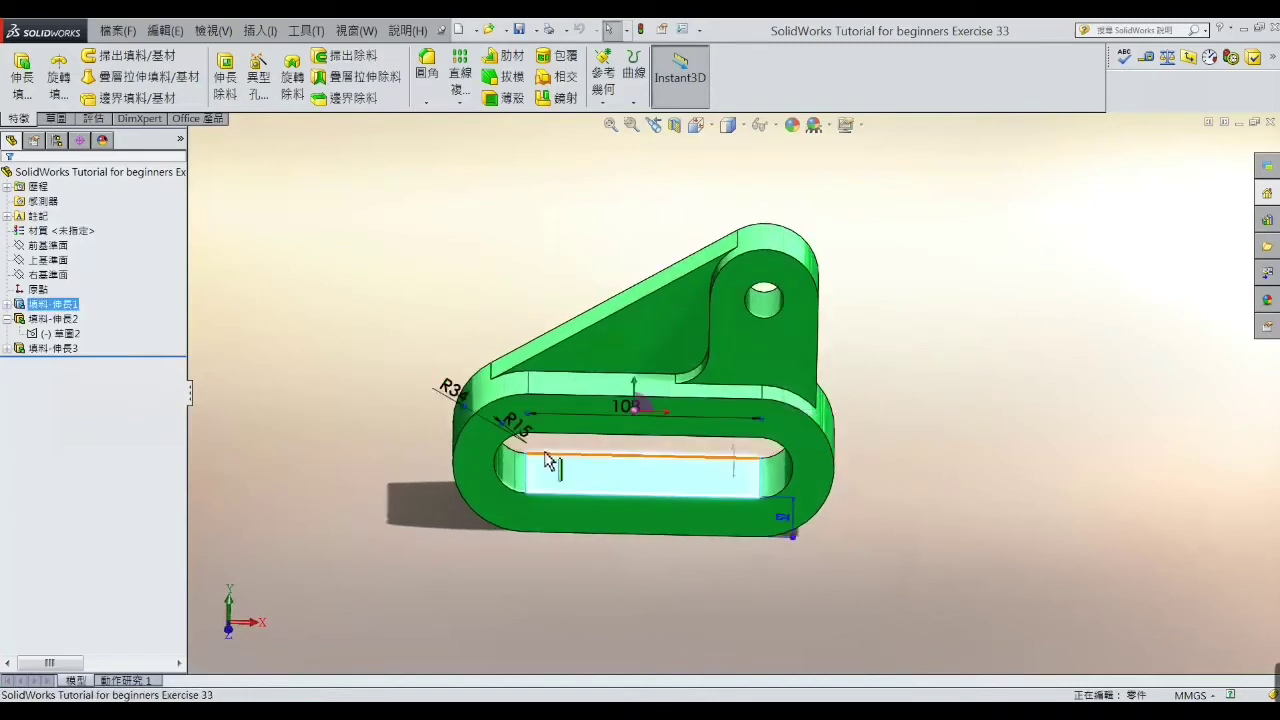
pyautogui.click(787, 528)
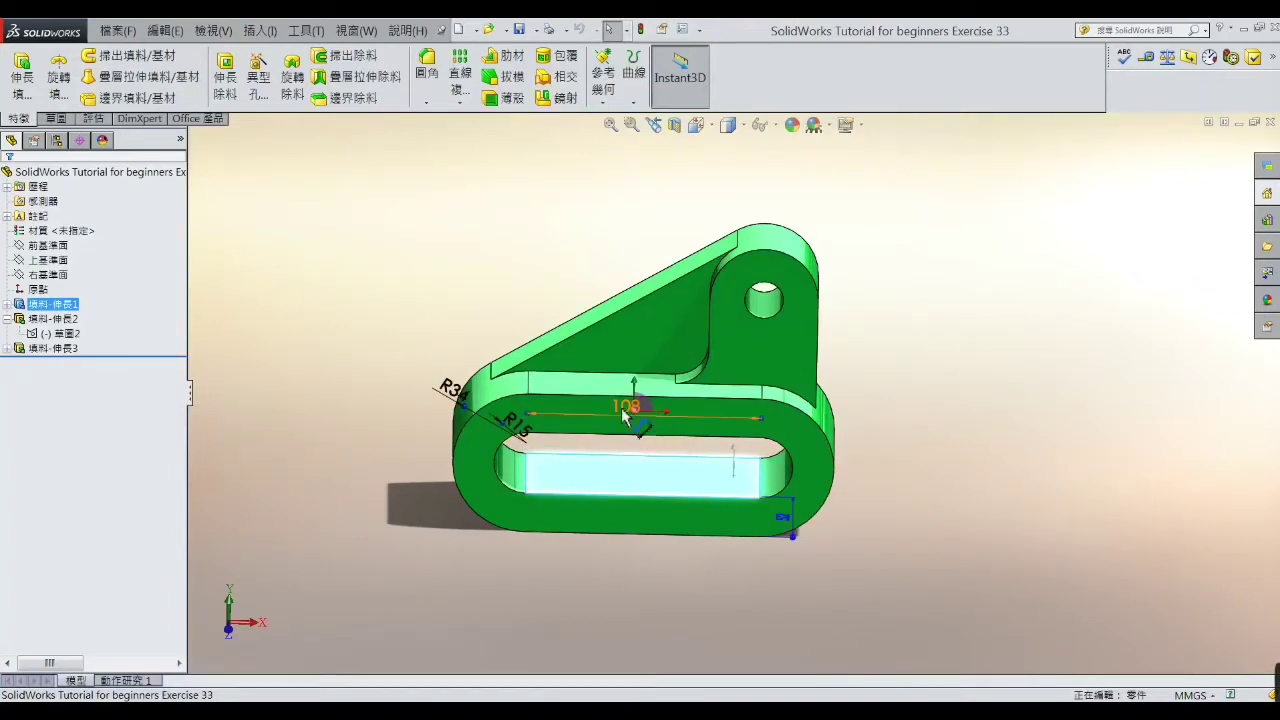
pyautogui.click(919, 362)
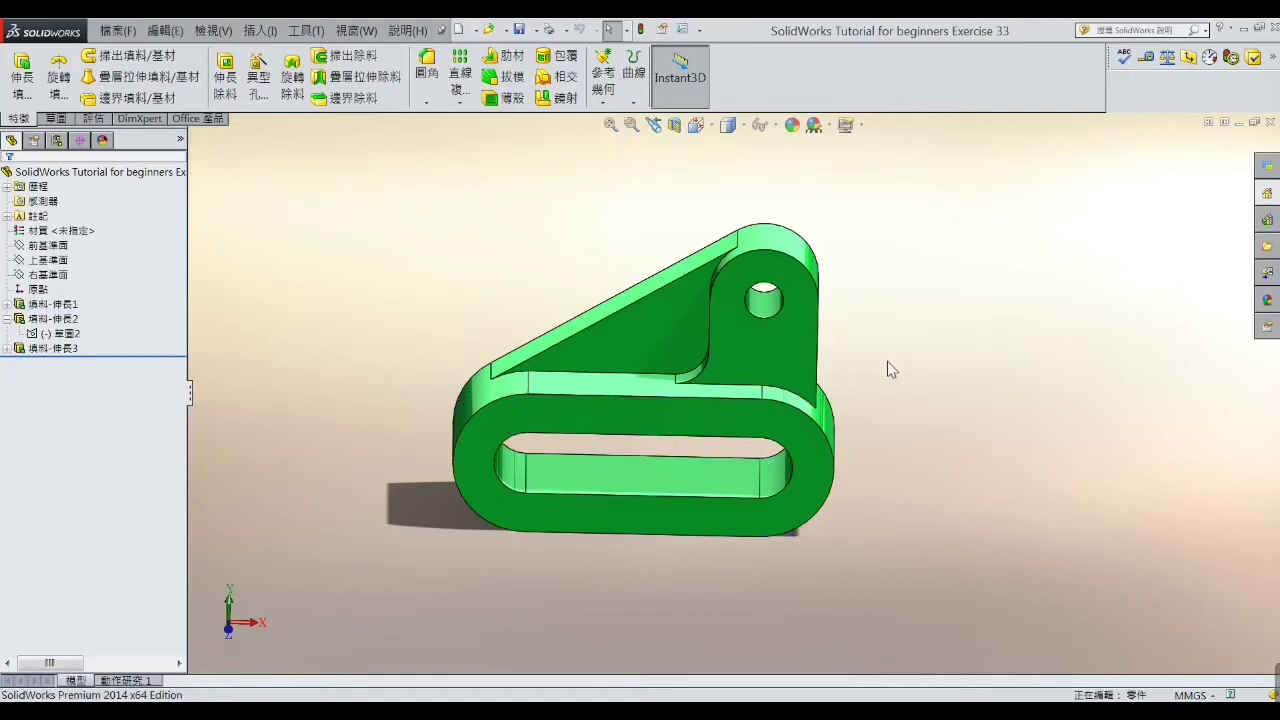
pyautogui.click(771, 351)
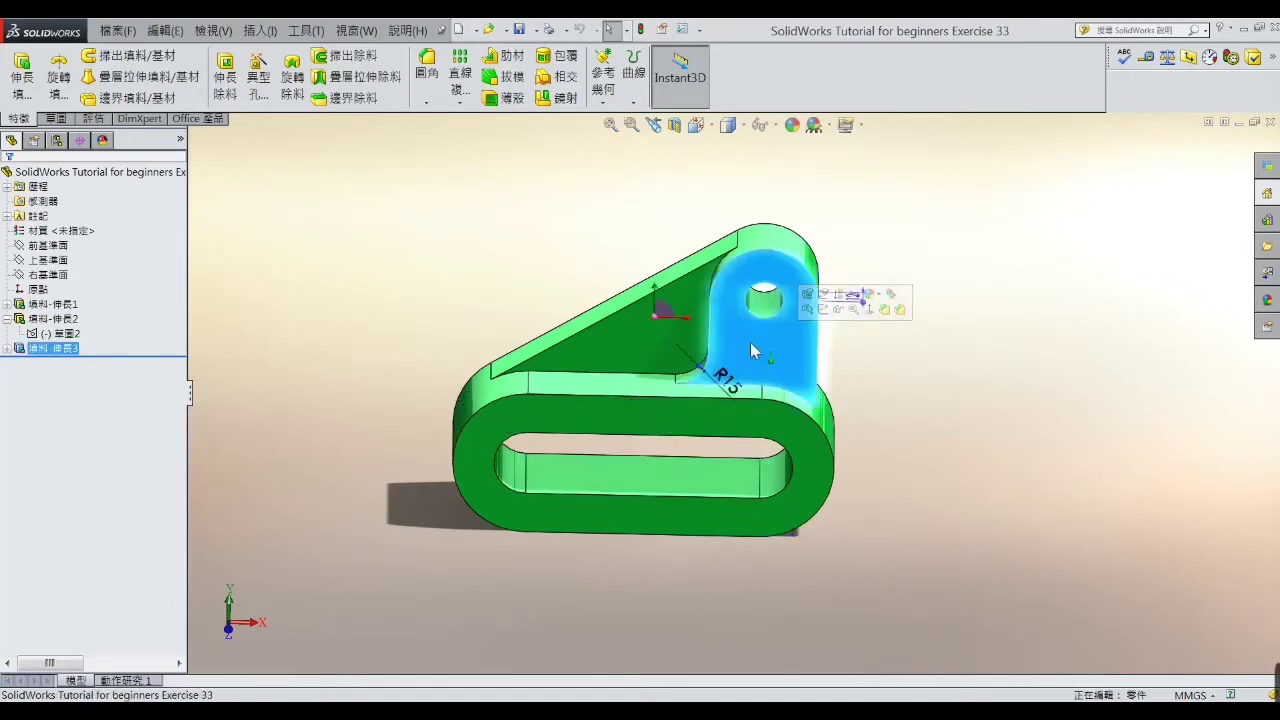
pyautogui.moveTo(750, 342); pyautogui.dragTo(766, 354, button='middle')
pyautogui.click(914, 357)
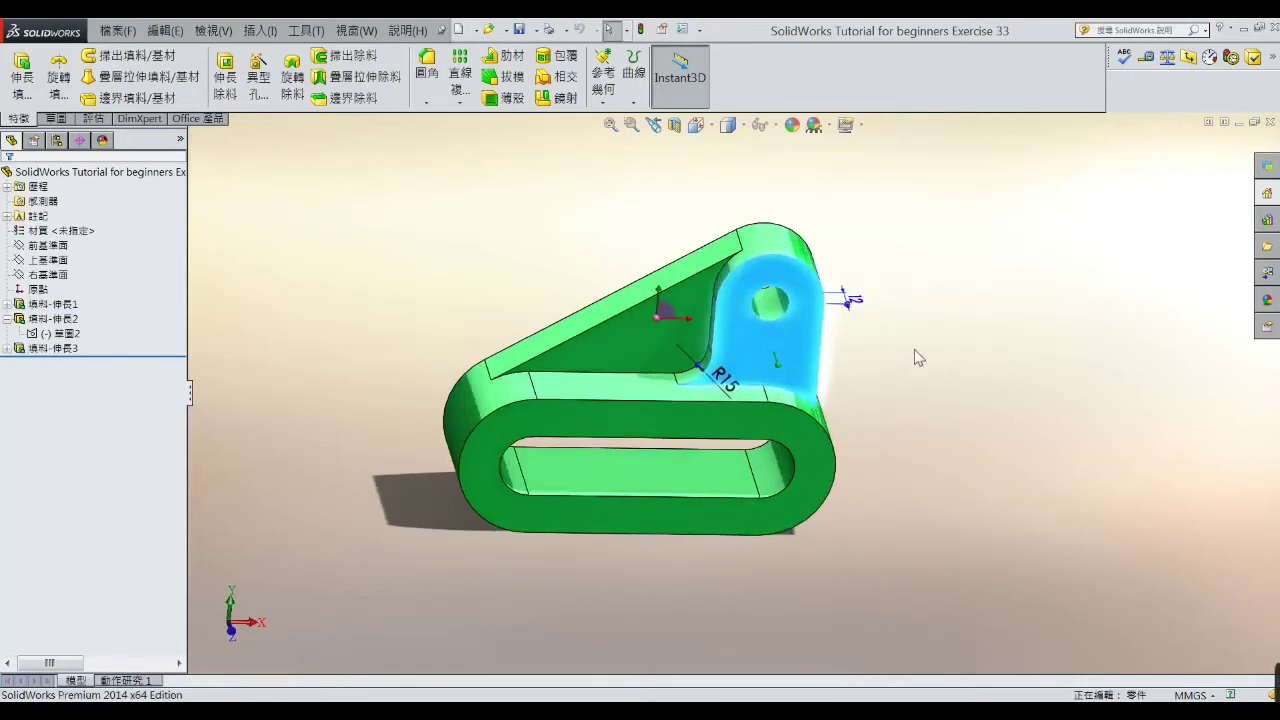
pyautogui.click(773, 310)
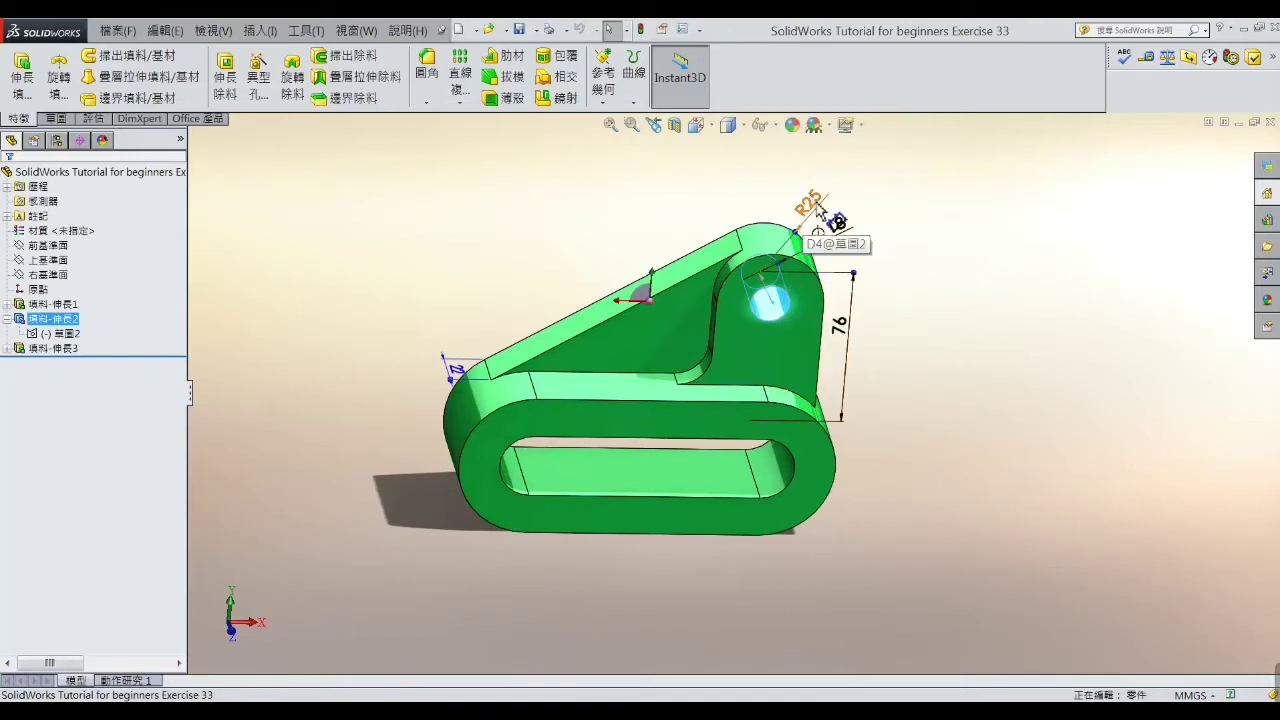
pyautogui.click(677, 210)
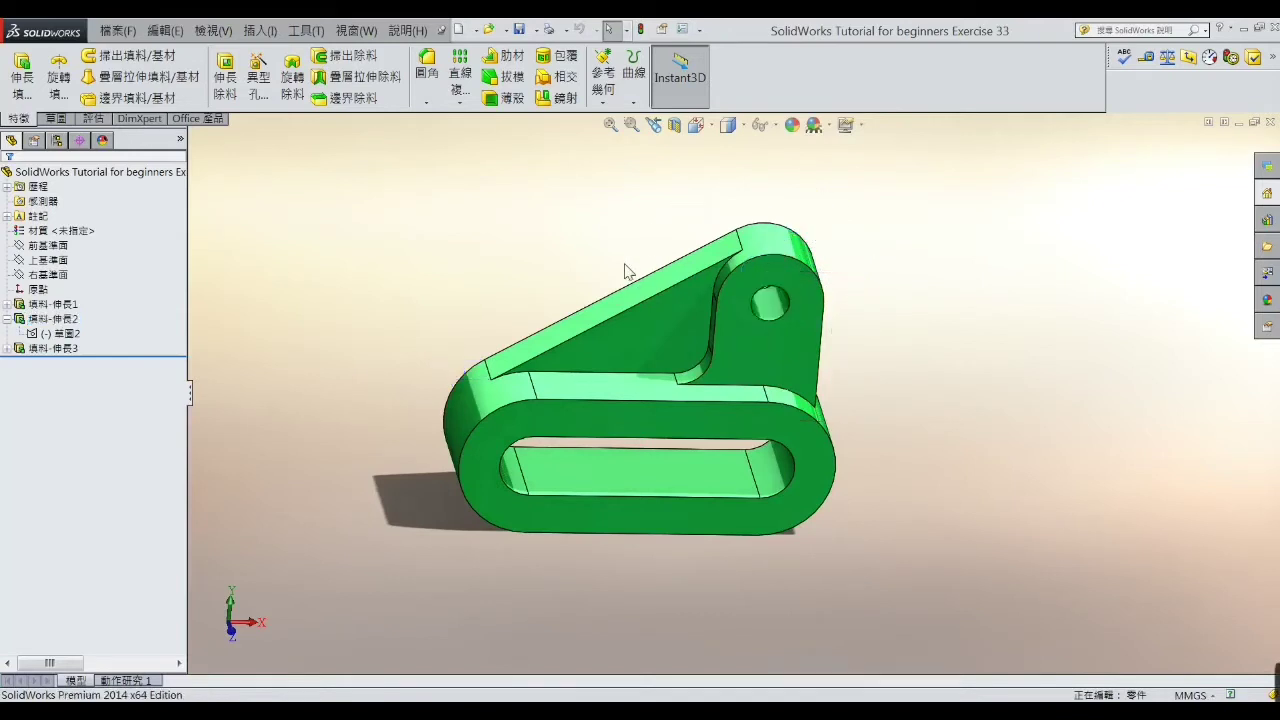
pyautogui.click(607, 311)
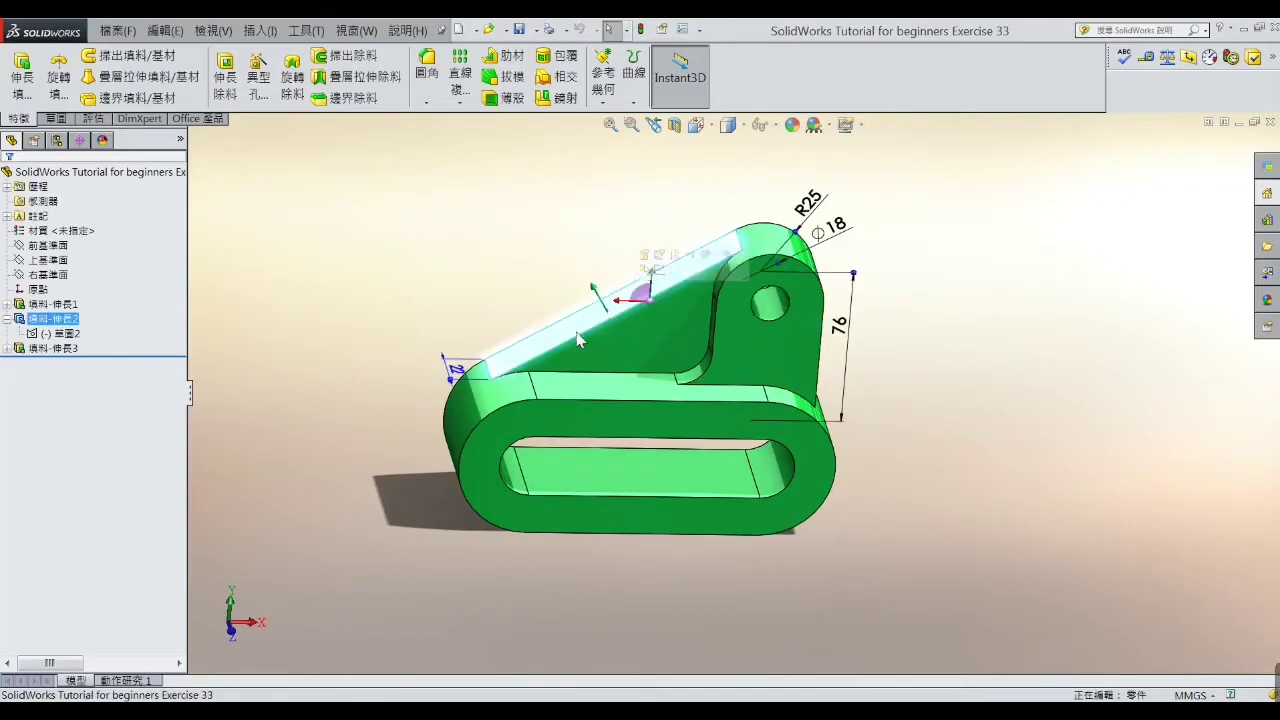
pyautogui.click(456, 297)
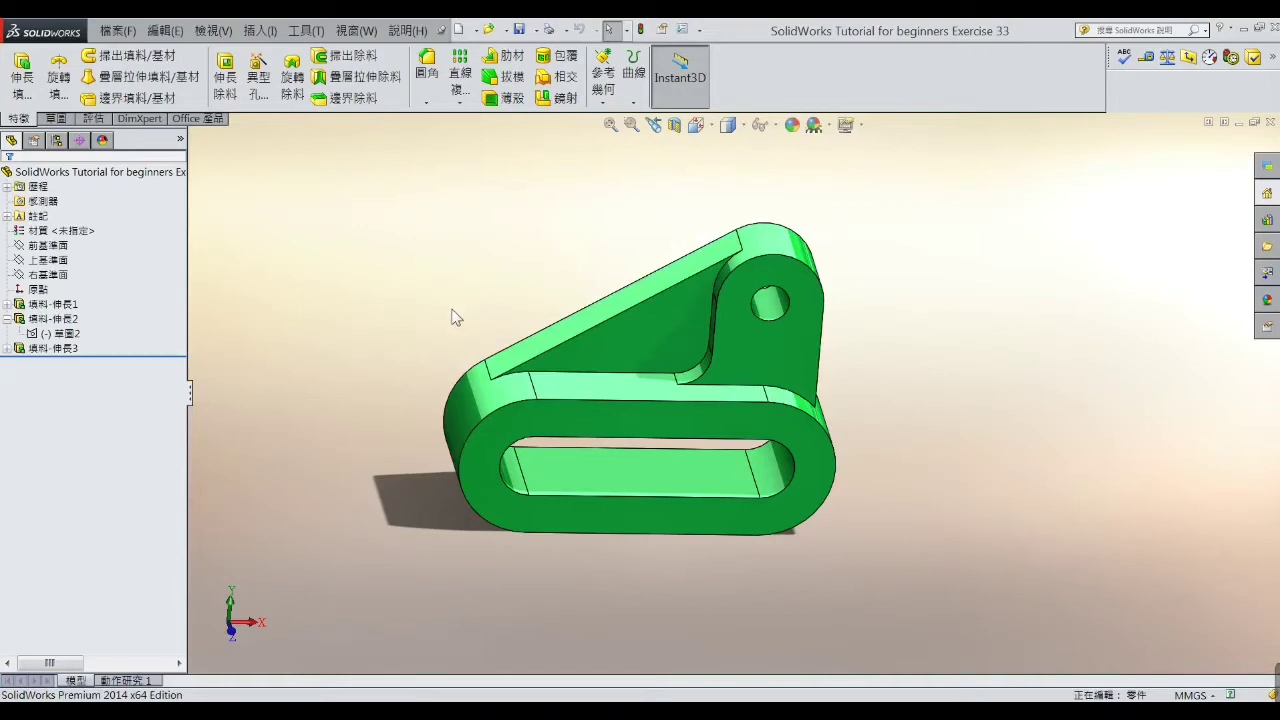
# Step: Hide the green body and start Sketch4 on the Front Plane, viewed from the front
pyautogui.rightClick(629, 386)
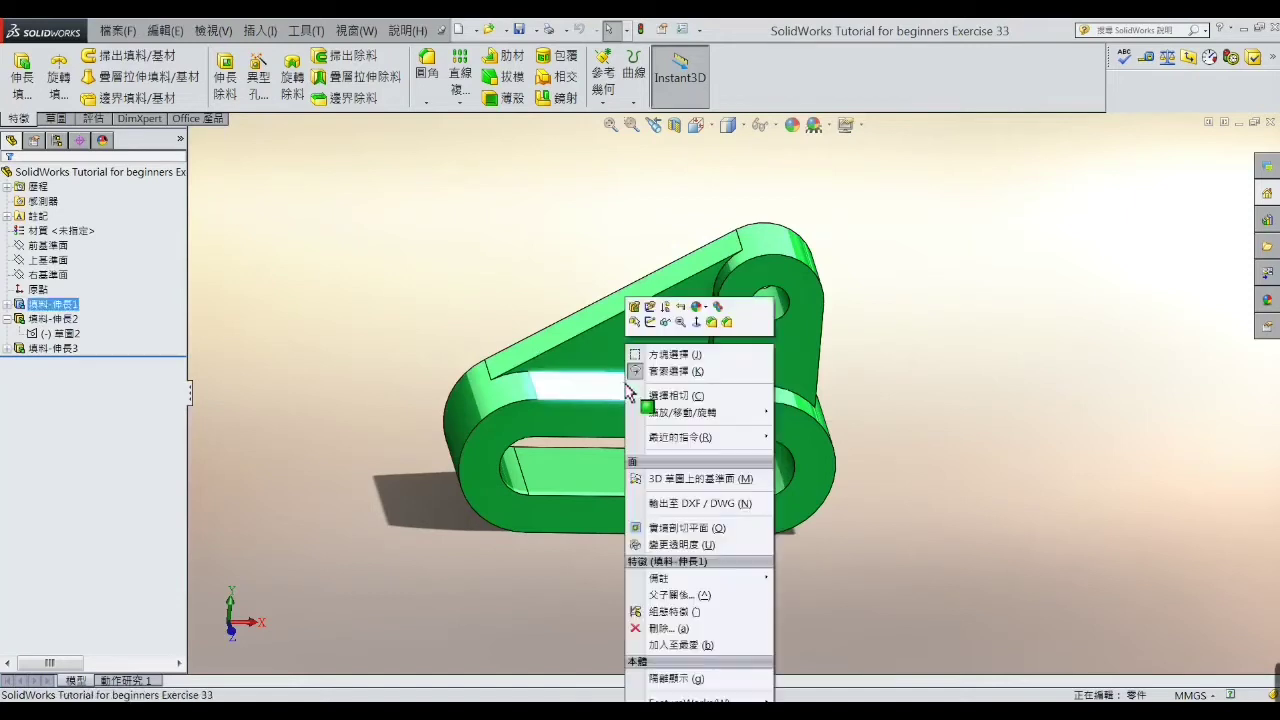
pyautogui.click(667, 322)
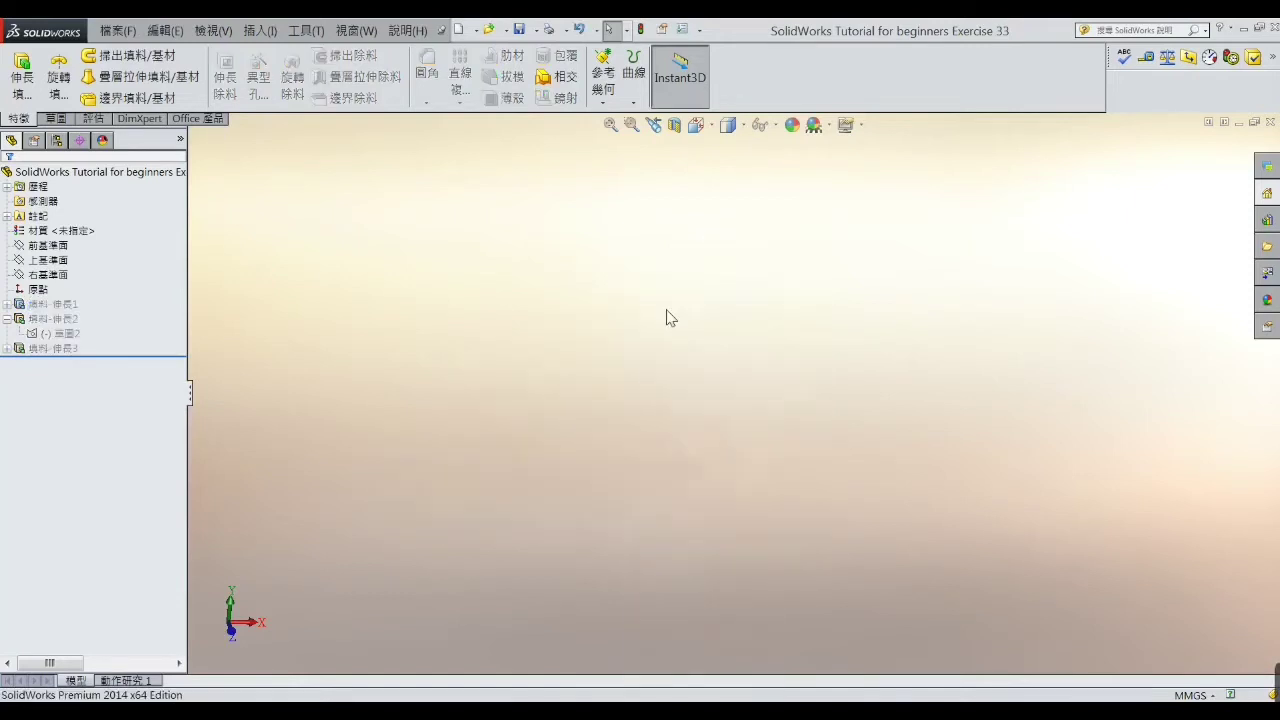
pyautogui.click(52, 246)
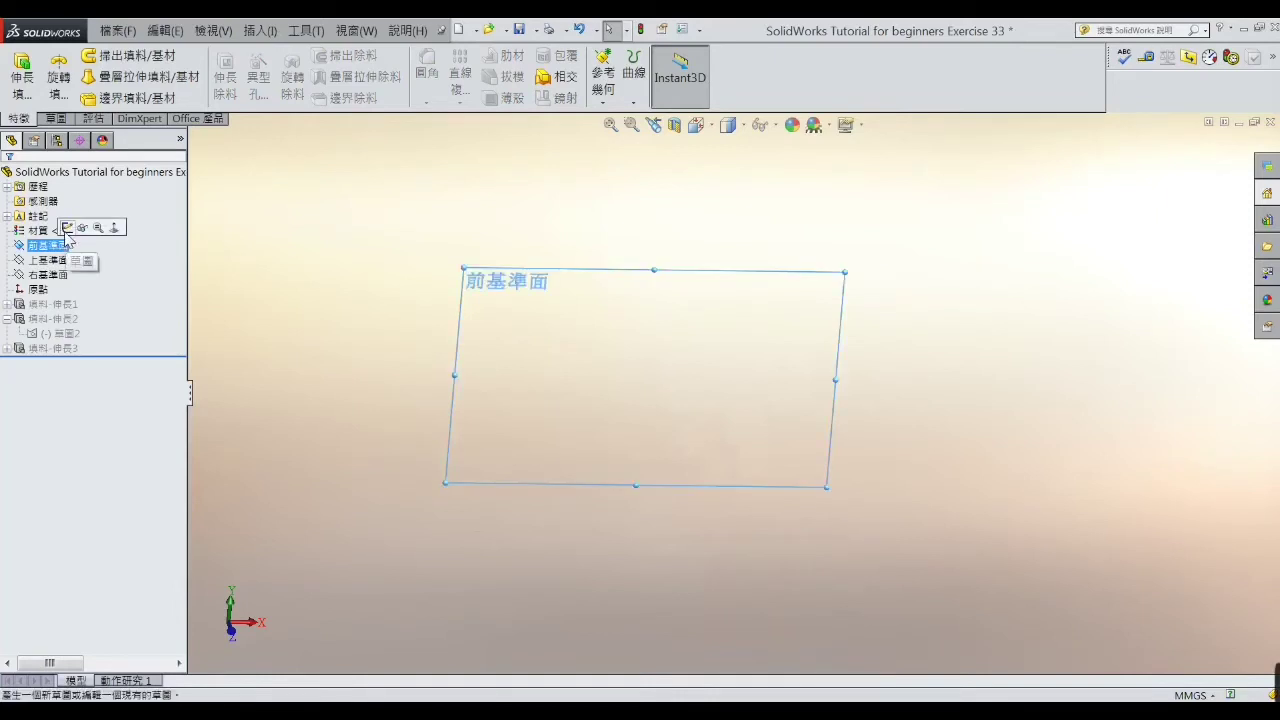
pyautogui.click(85, 229)
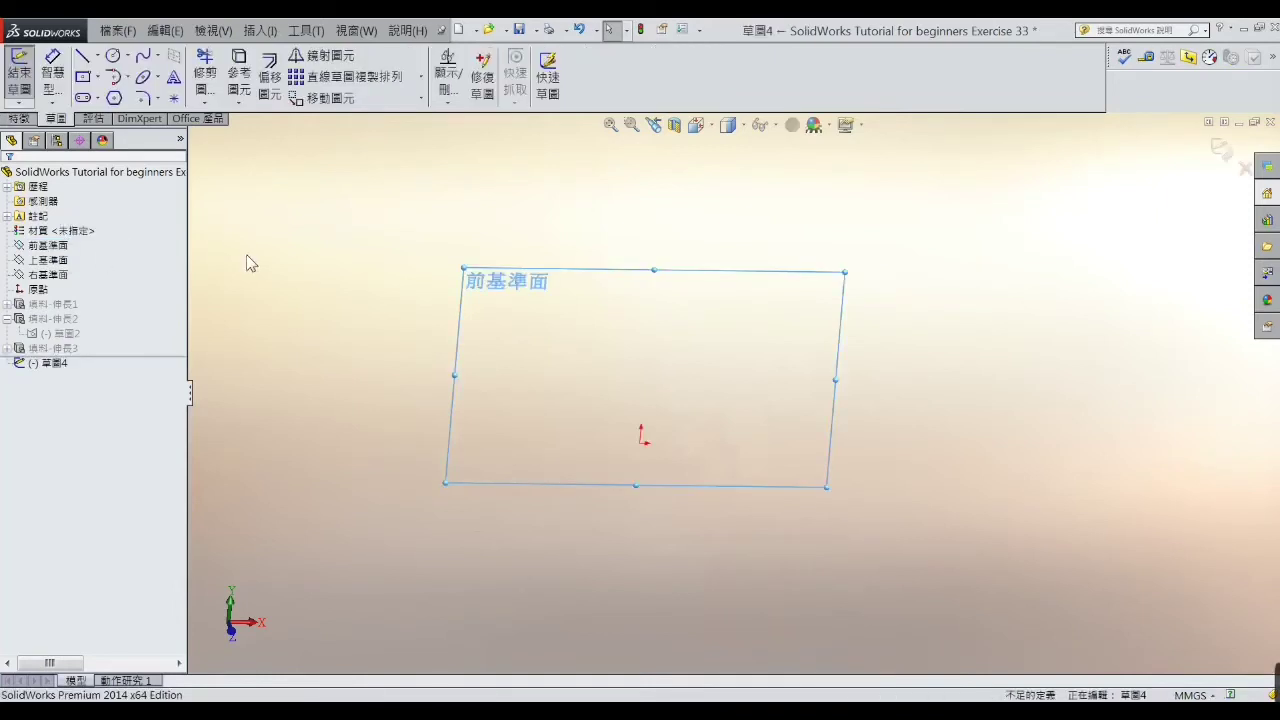
pyautogui.click(698, 127)
pyautogui.click(788, 218)
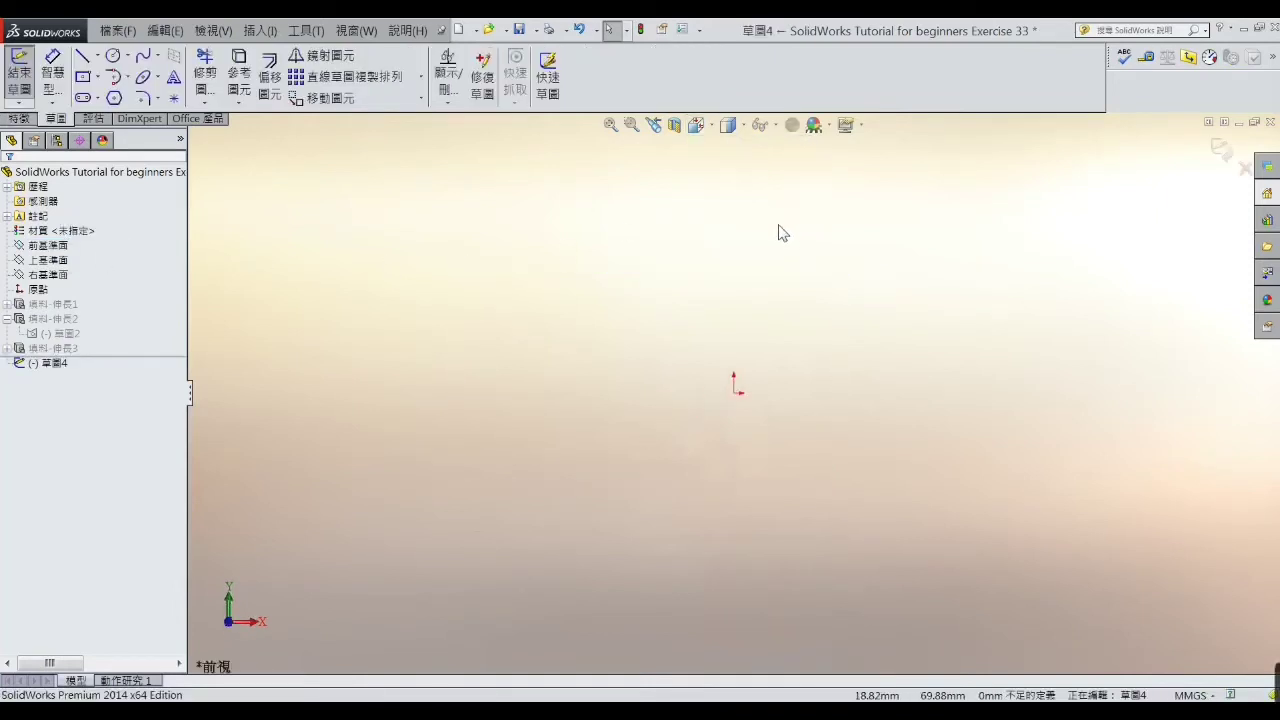
# Step: Draw an outer centerpoint straight slot centred on the origin
pyautogui.click(83, 98)
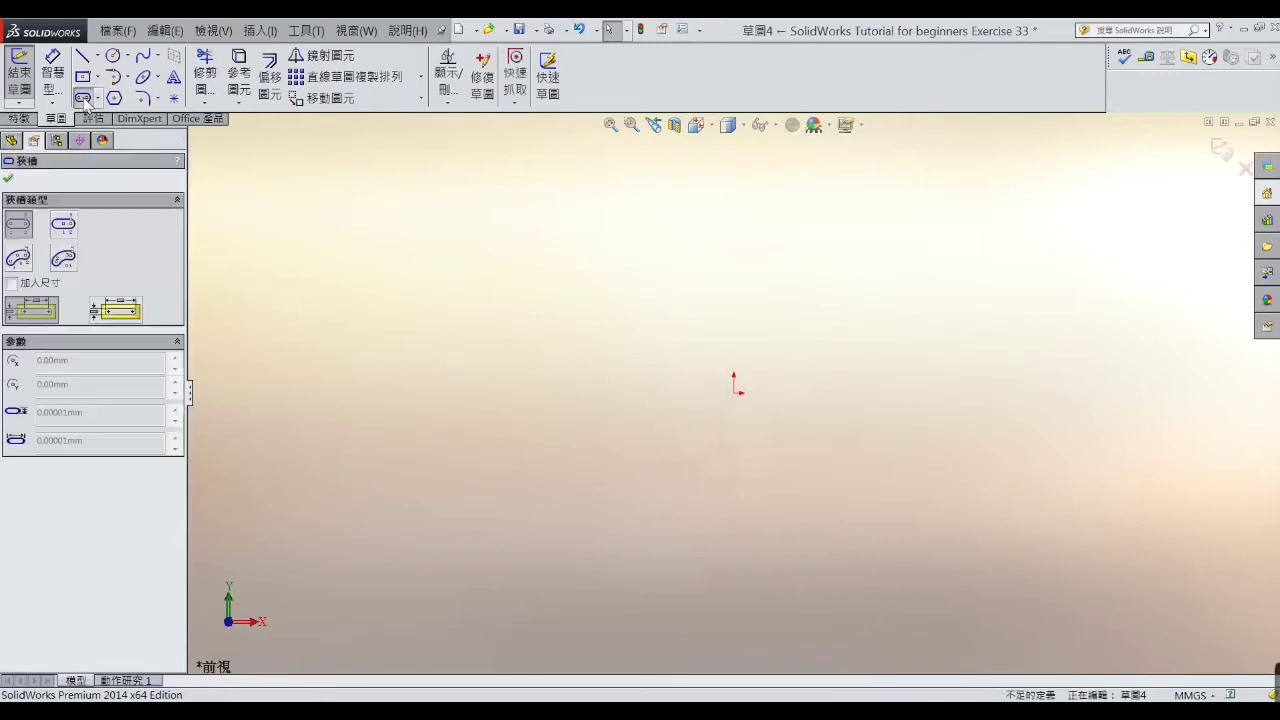
pyautogui.click(66, 228)
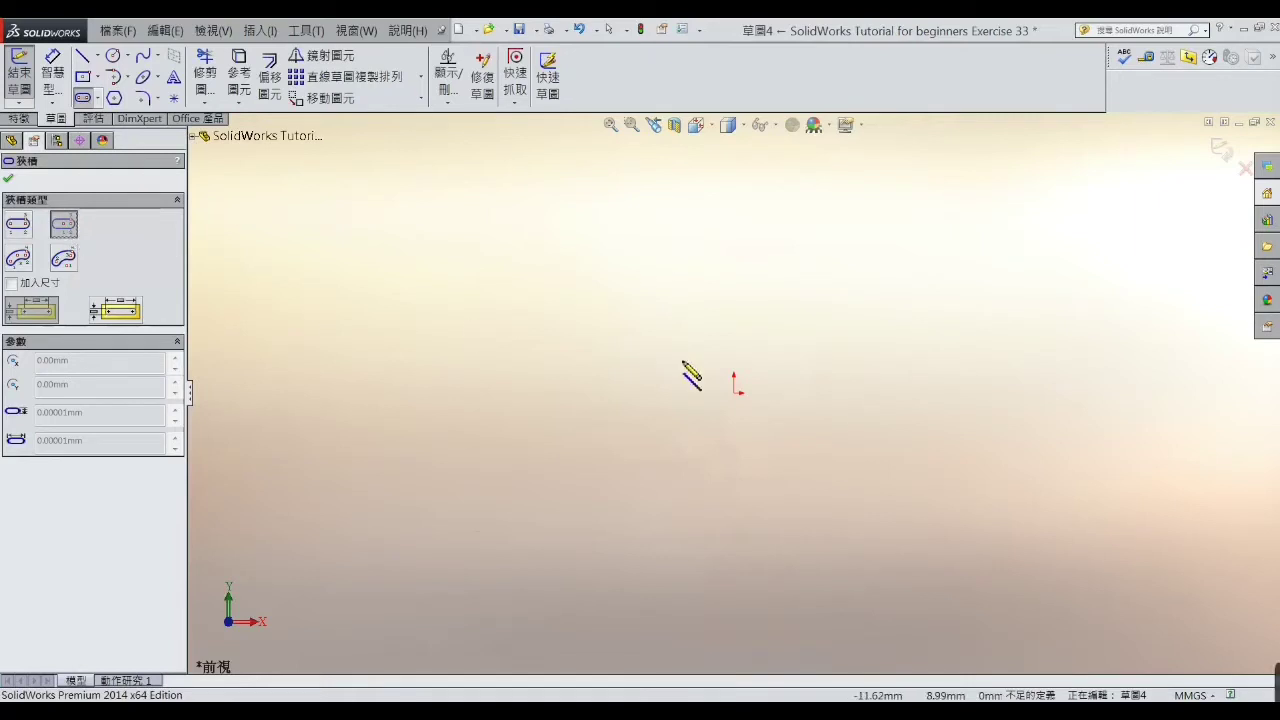
pyautogui.click(736, 392)
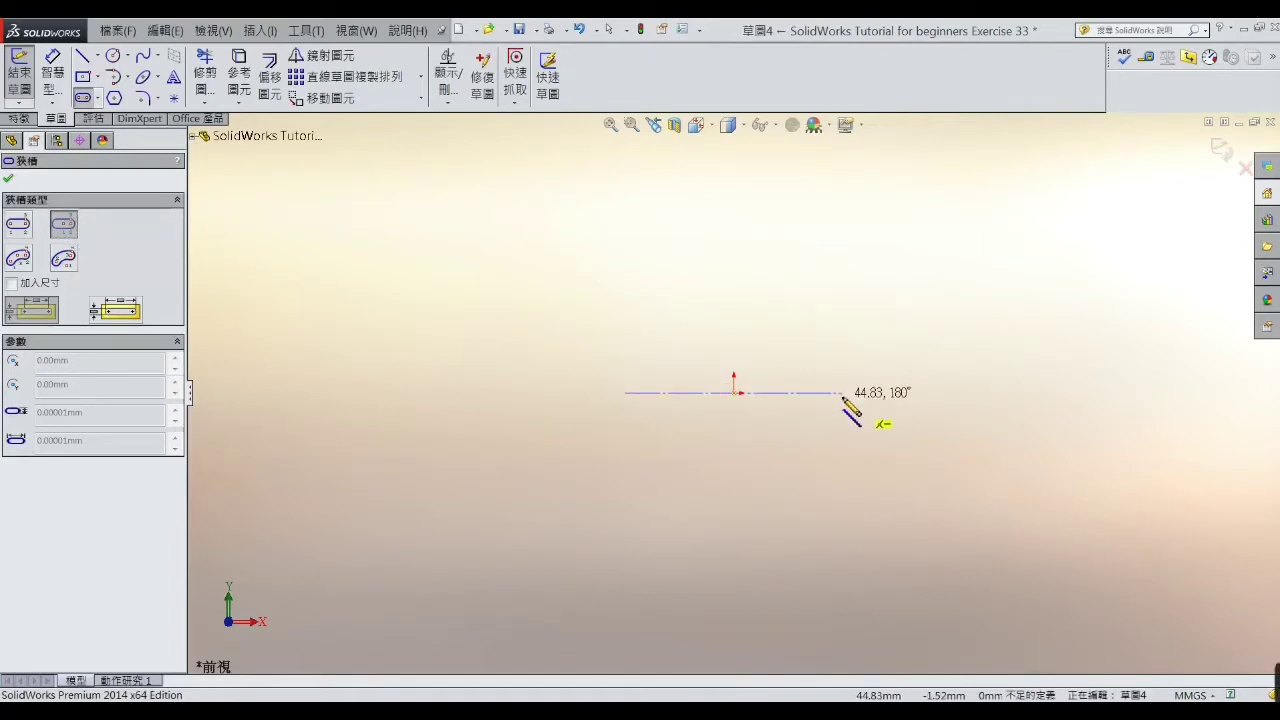
pyautogui.click(843, 393)
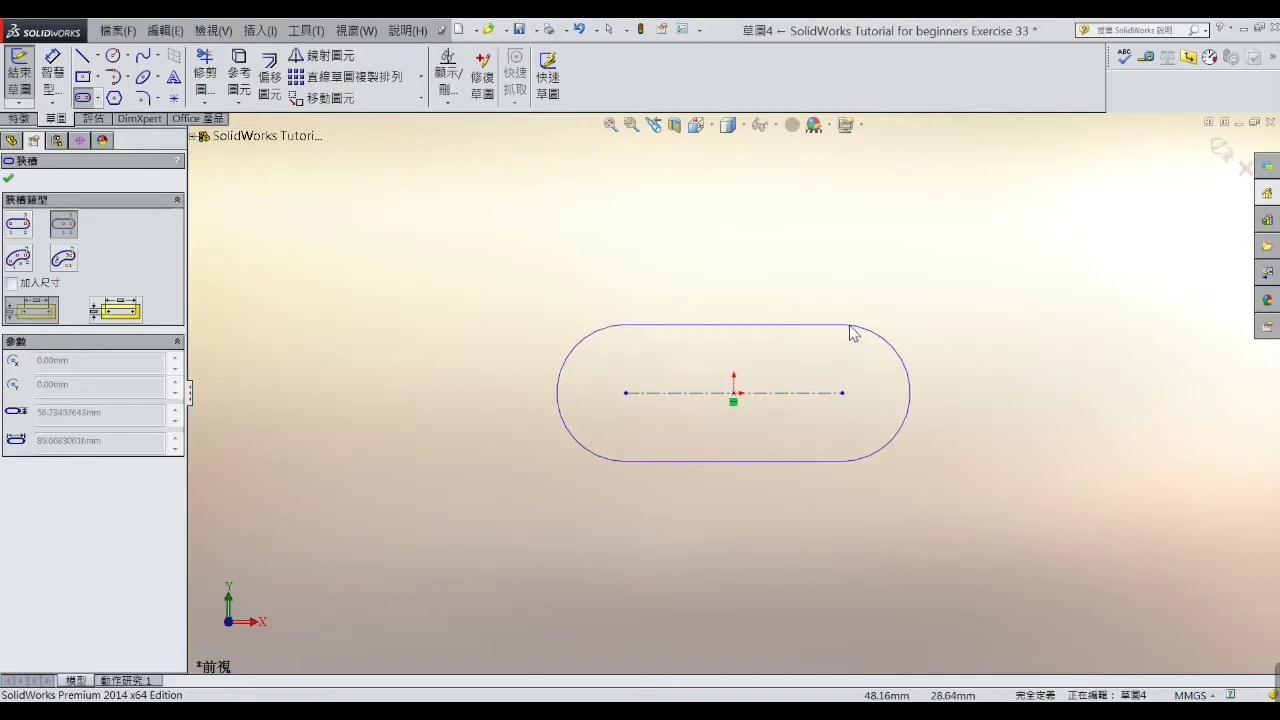
pyautogui.click(852, 327)
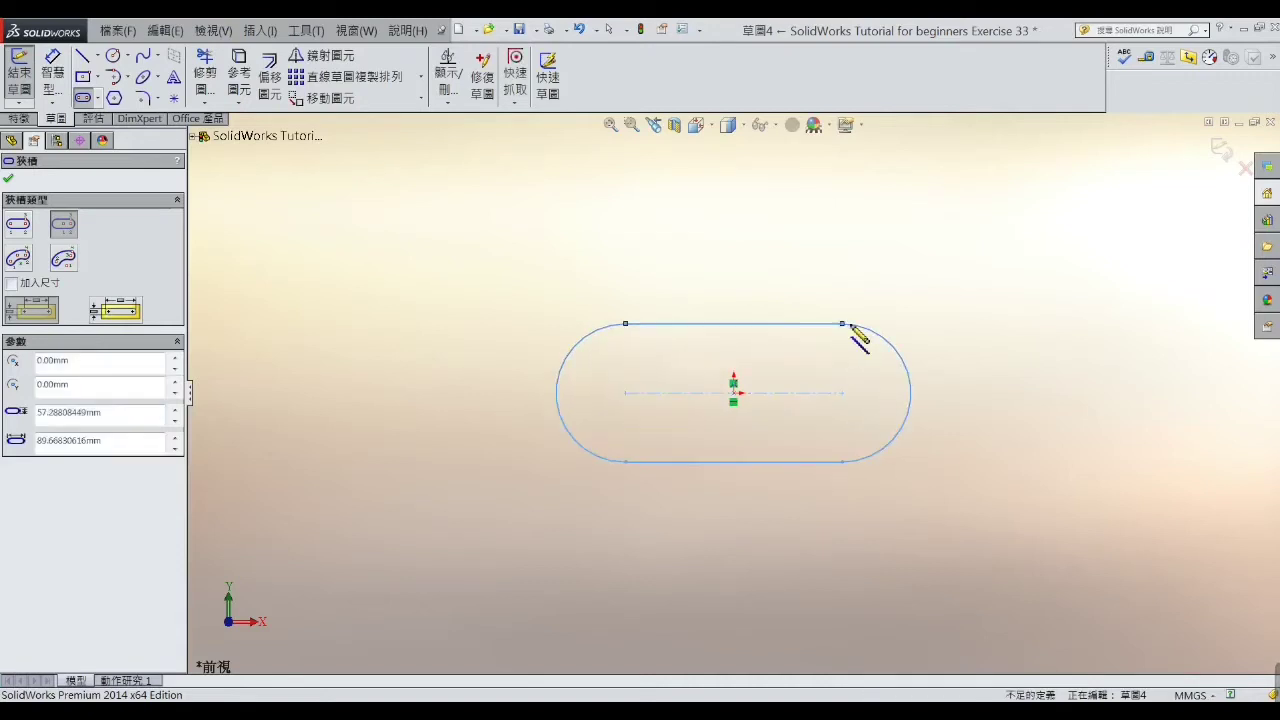
# Step: Add a nested inner slot on the same centreline, then check the reference drawing
pyautogui.click(736, 393)
pyautogui.click(843, 393)
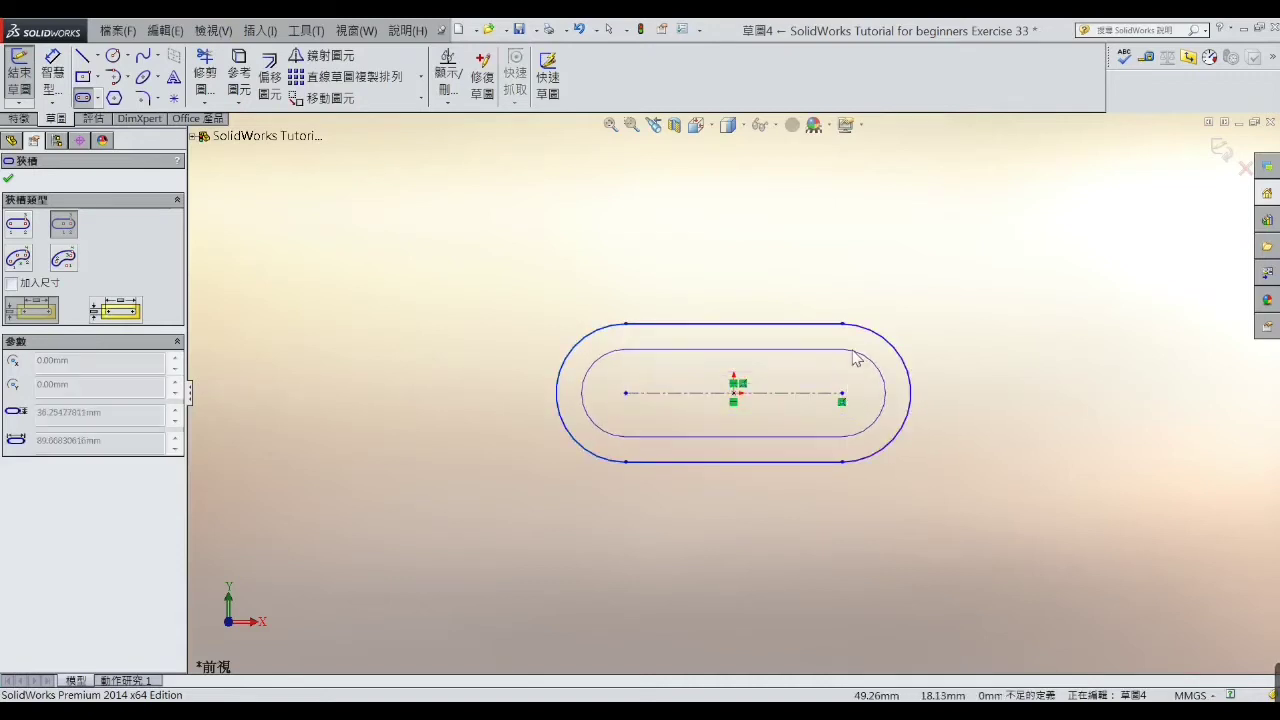
pyautogui.click(862, 368)
pyautogui.rightClick(862, 368)
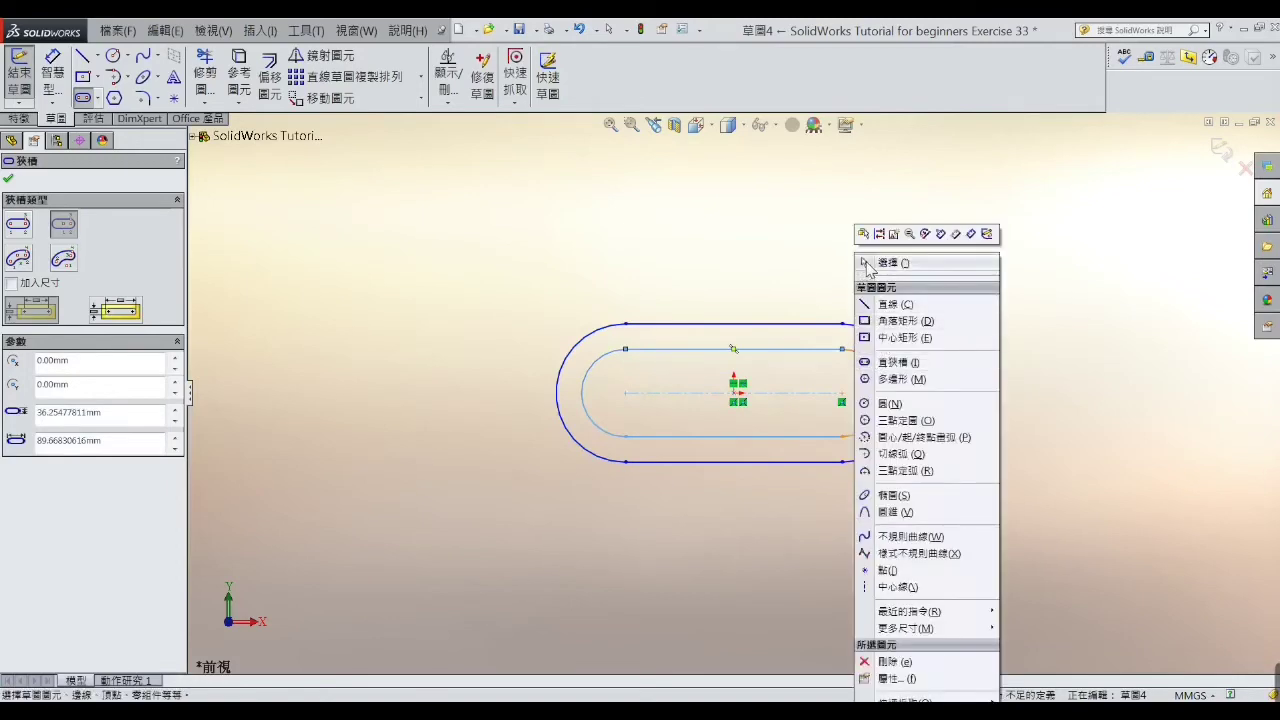
pyautogui.click(866, 264)
pyautogui.click(516, 668)
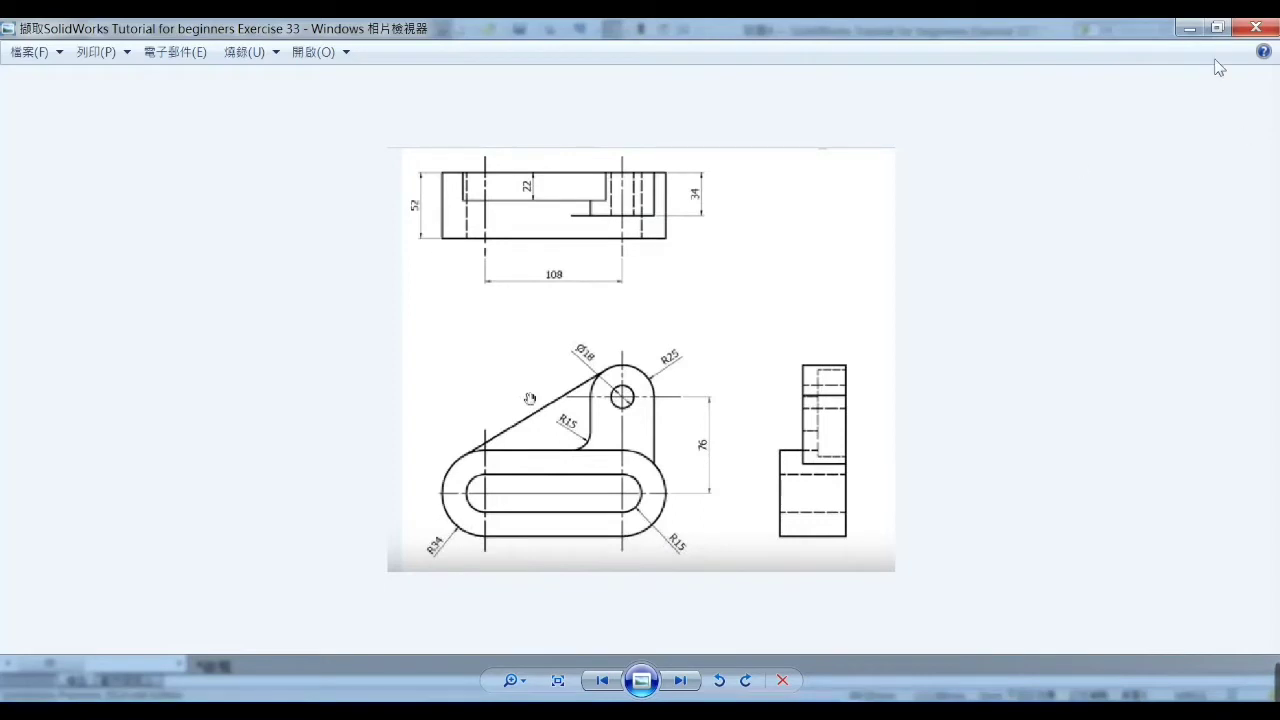
pyautogui.click(1189, 28)
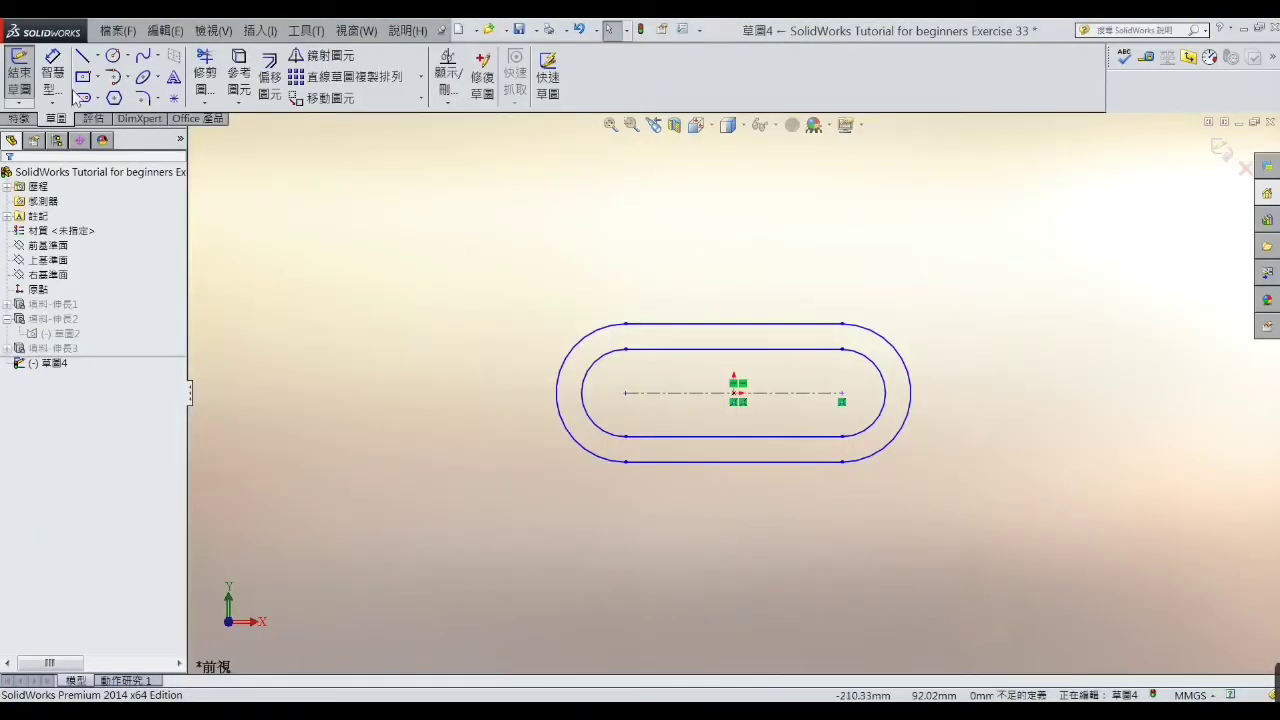
# Step: Dimension the slot's straight length to 108 and the outer end arc to R34
pyautogui.click(52, 70)
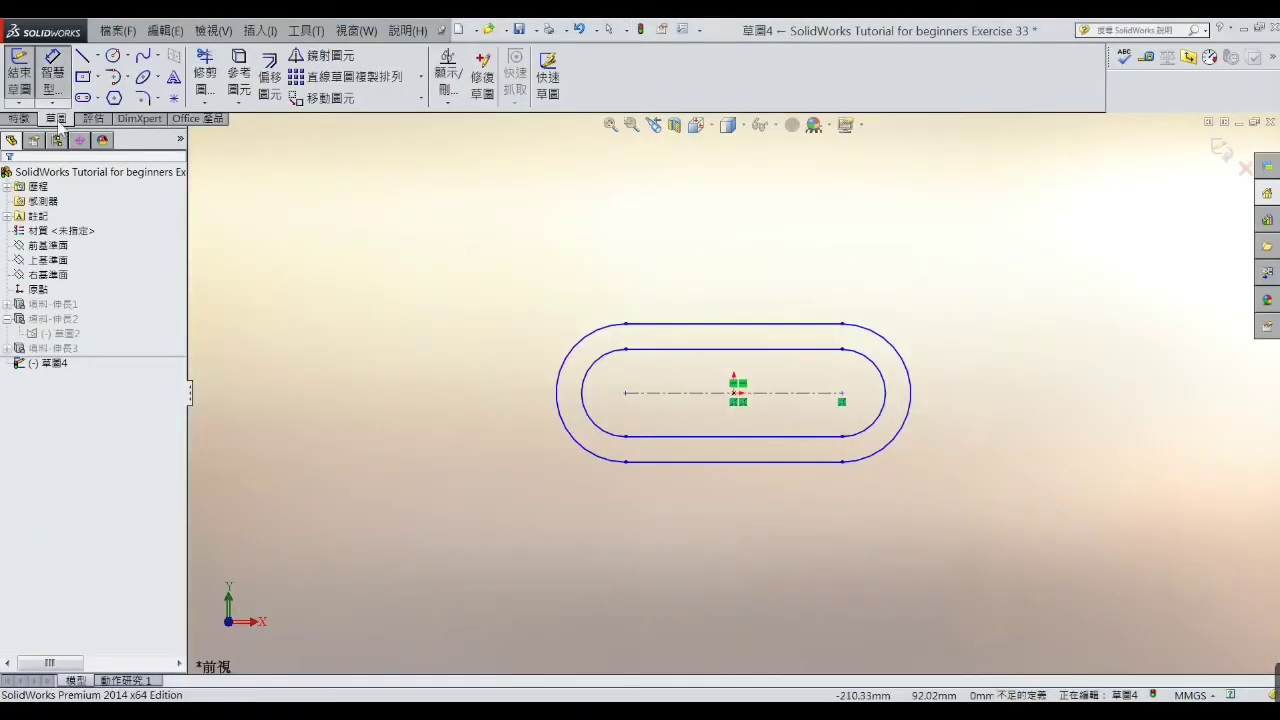
pyautogui.click(741, 360)
pyautogui.click(757, 300)
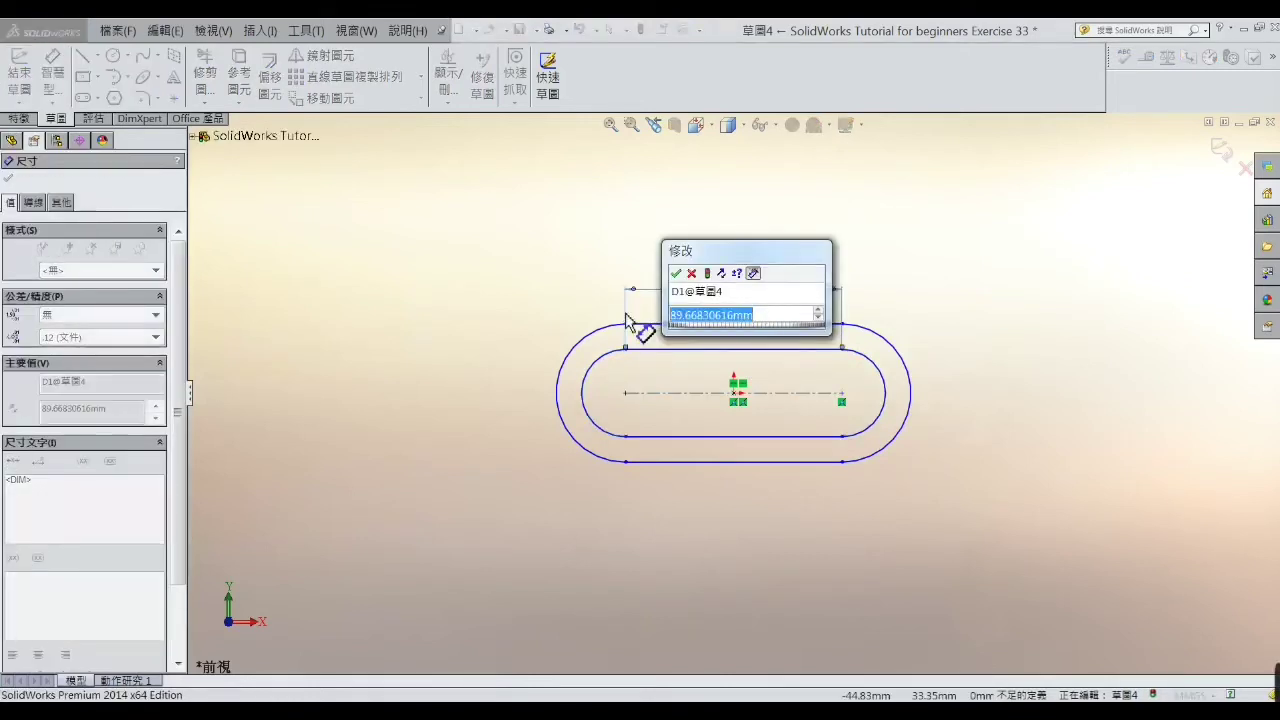
pyautogui.write('10')
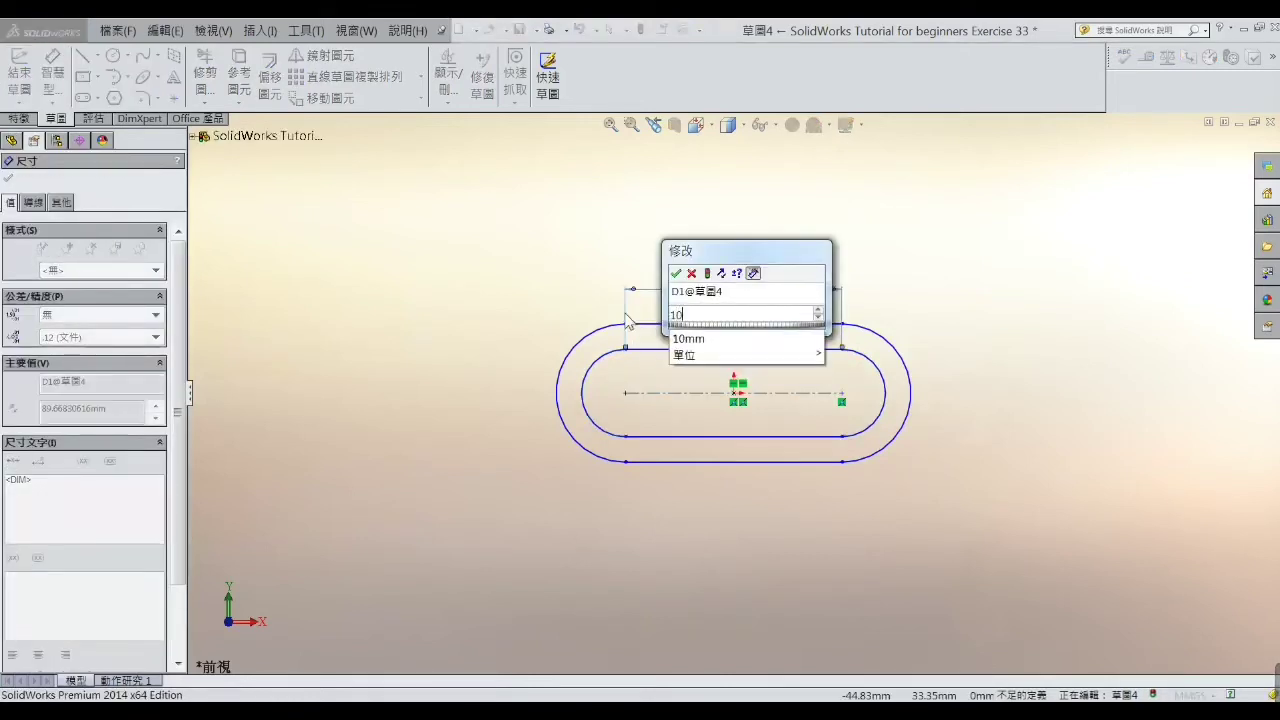
pyautogui.write('8')
pyautogui.press('Return')
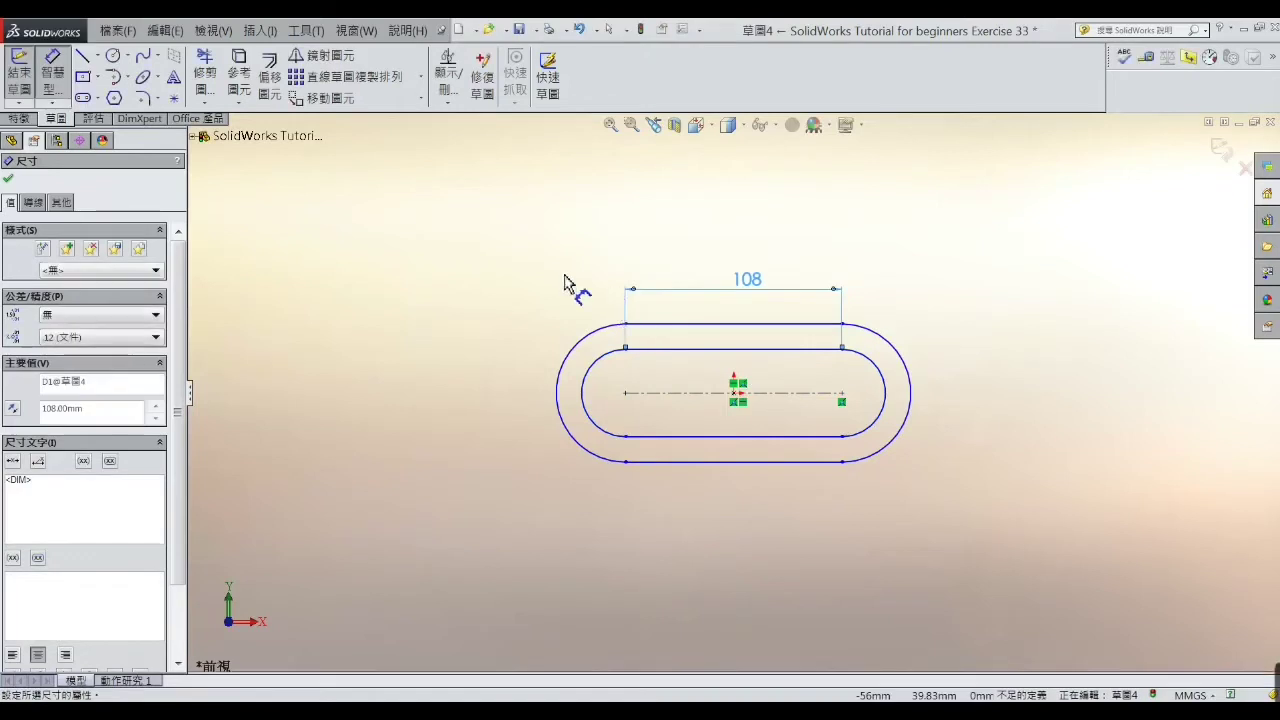
pyautogui.click(576, 353)
pyautogui.click(552, 340)
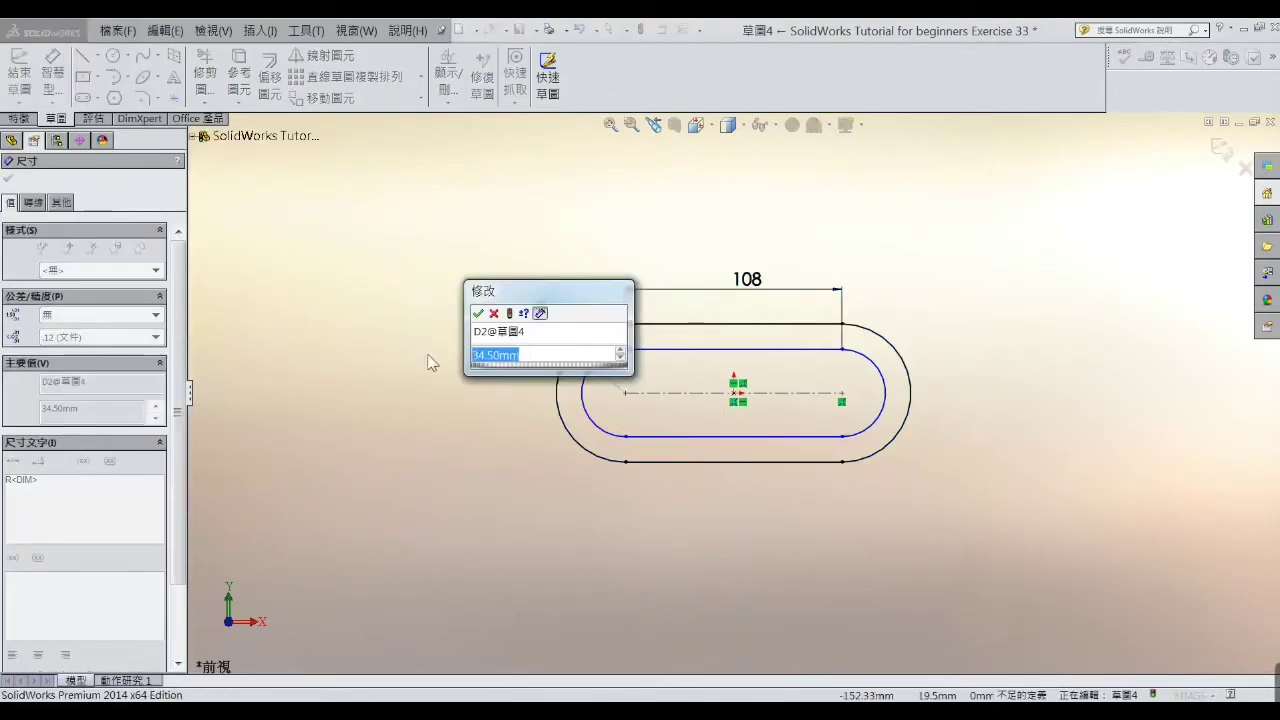
pyautogui.write('4')
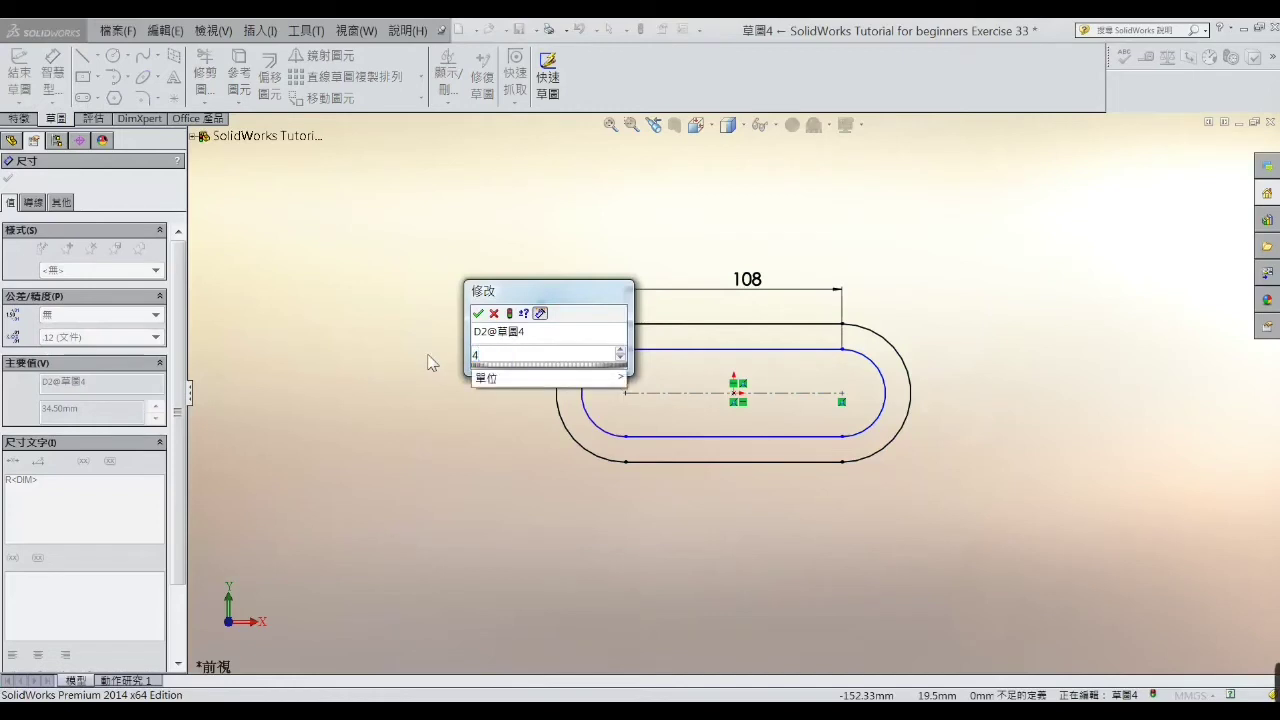
pyautogui.write('5')
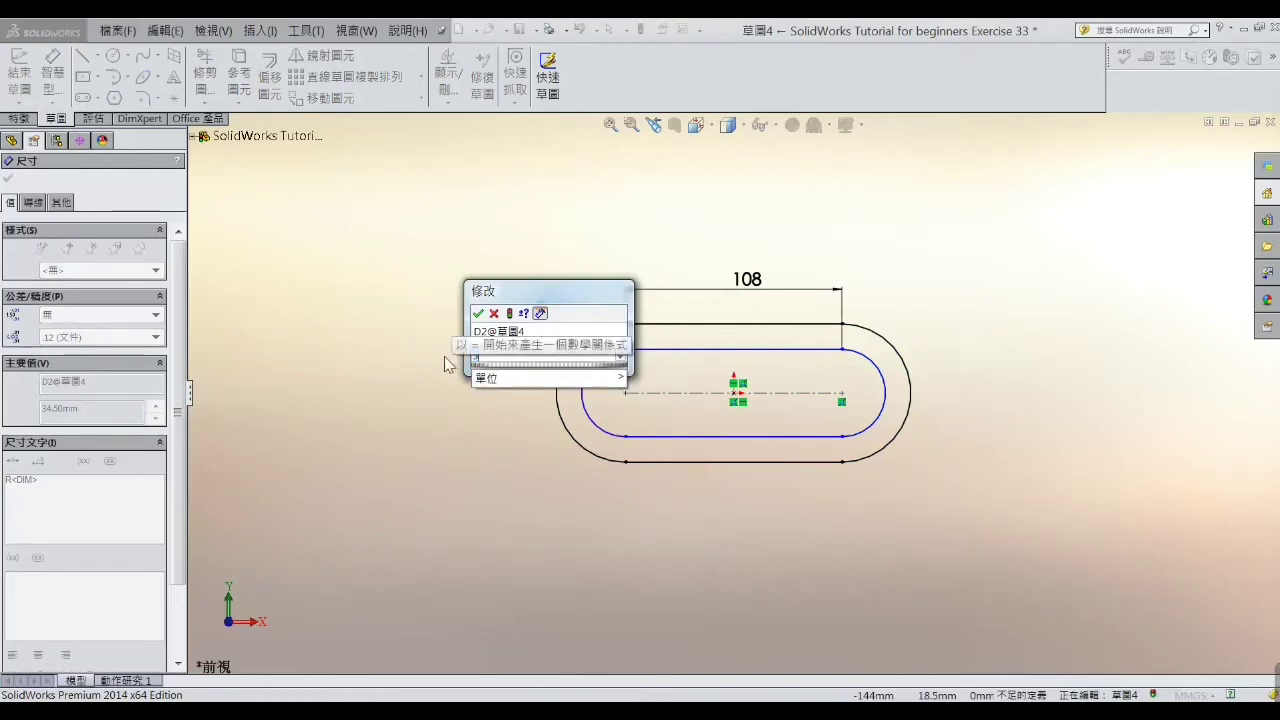
pyautogui.write('4')
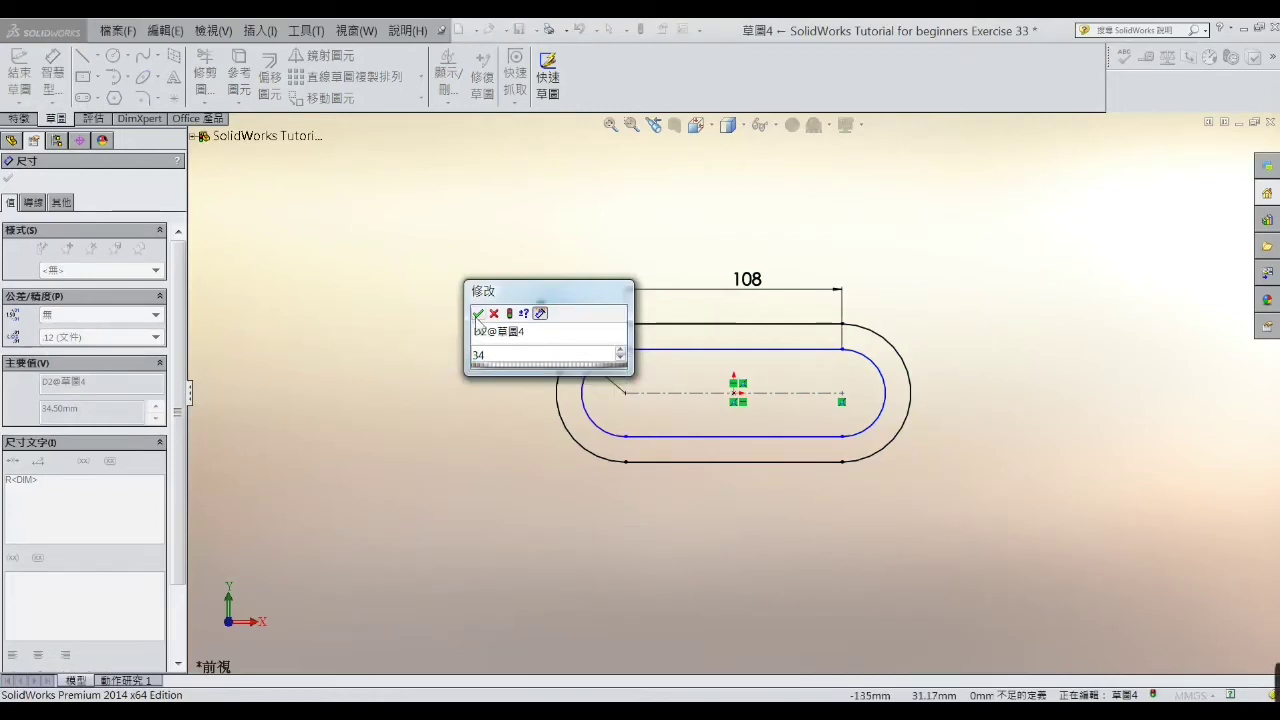
pyautogui.click(478, 314)
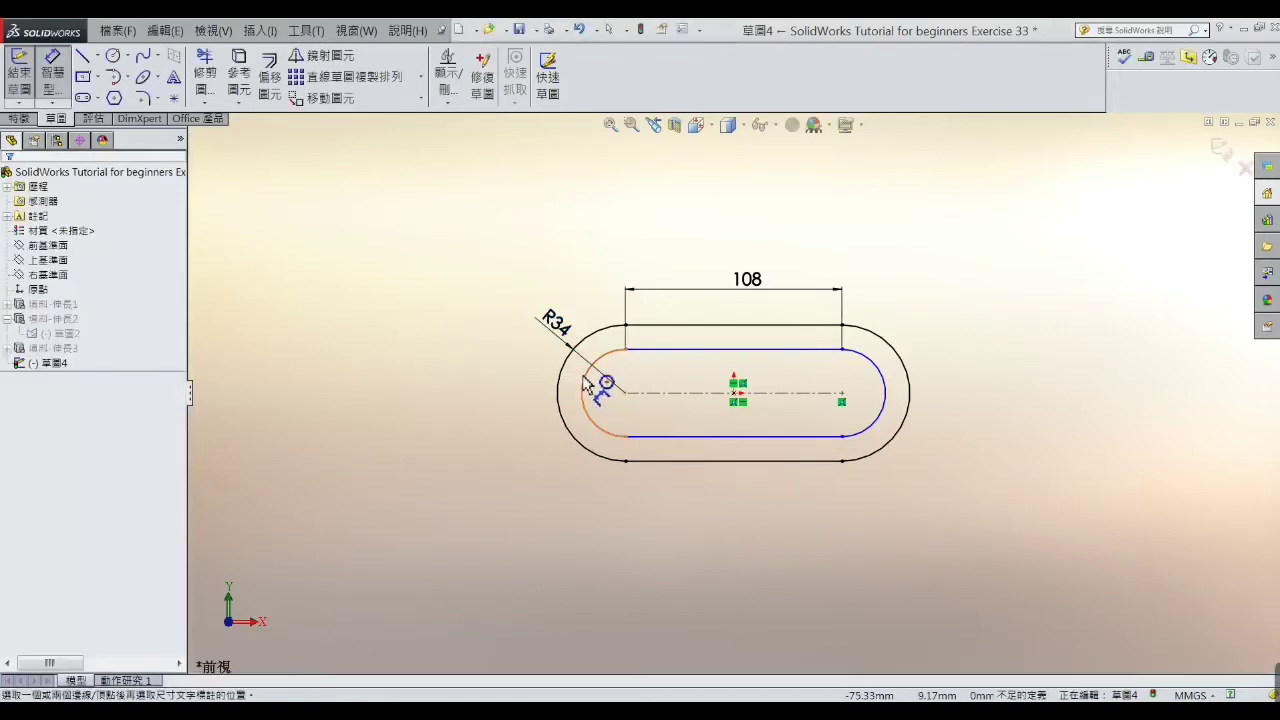
# Step: Set the inner end arc to R15 and compare with the reference drawing
pyautogui.click(587, 385)
pyautogui.click(540, 390)
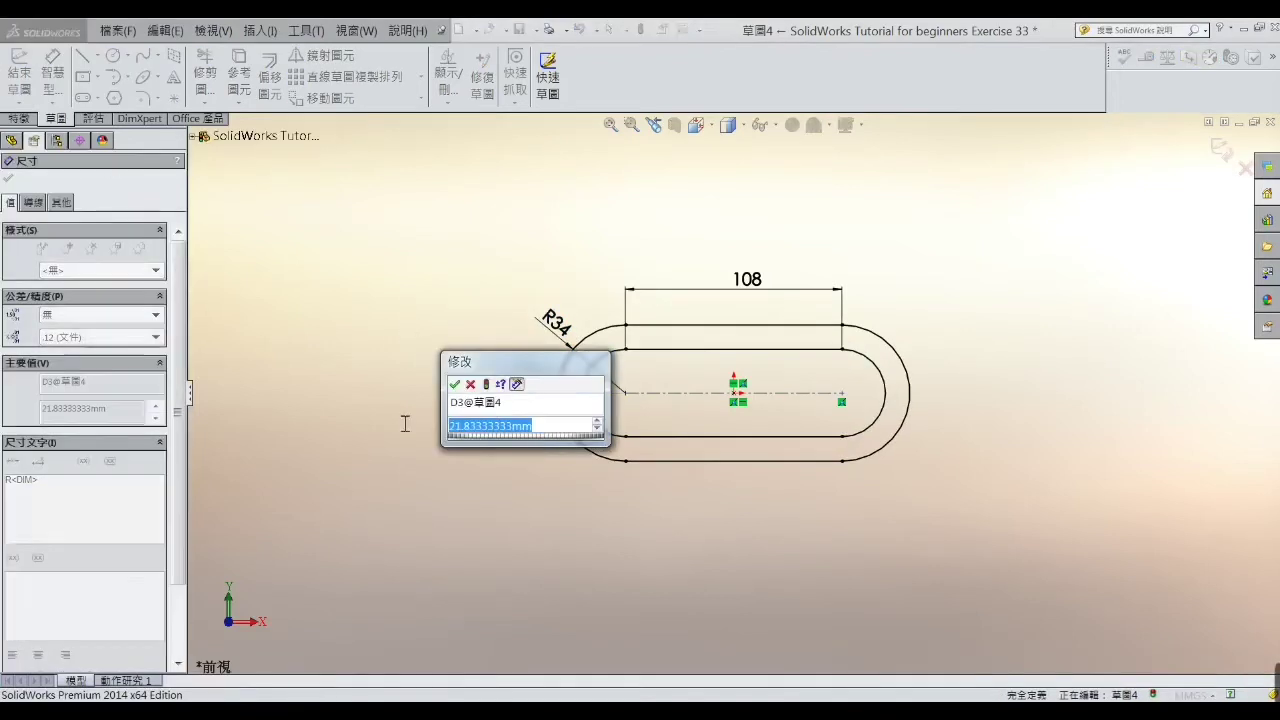
pyautogui.write('21.83')
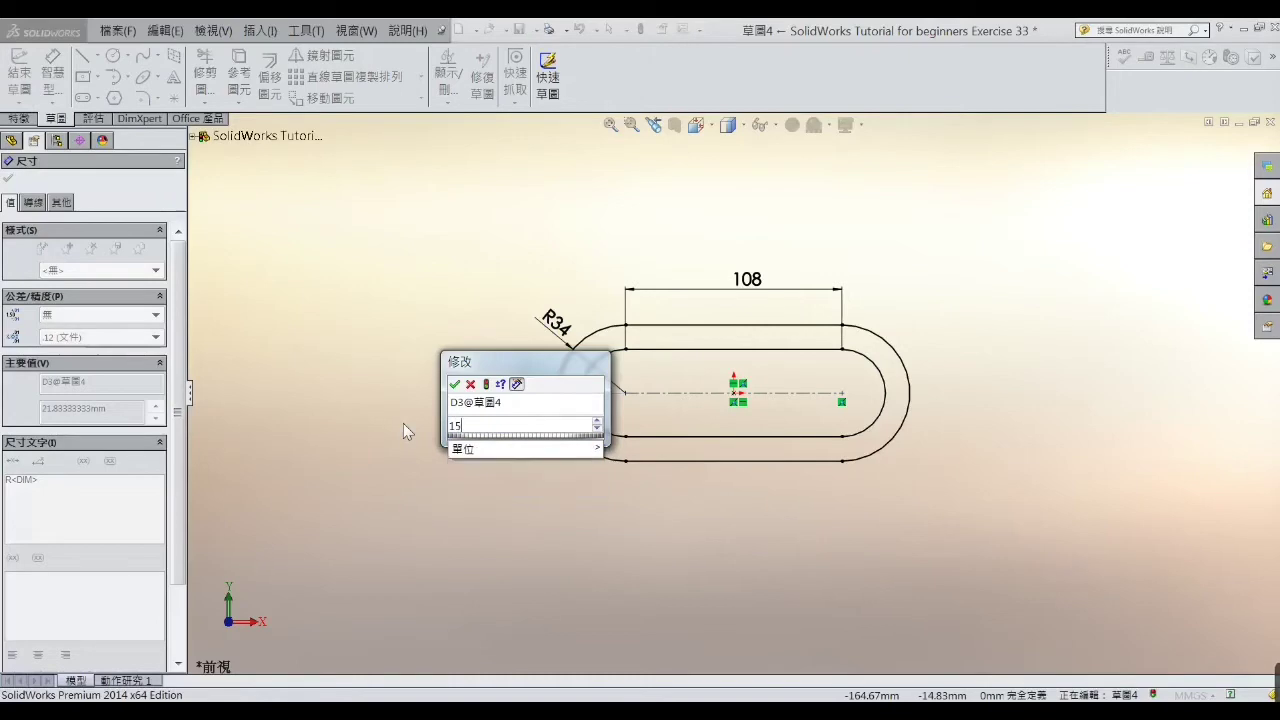
pyautogui.press('Return')
pyautogui.click(430, 368)
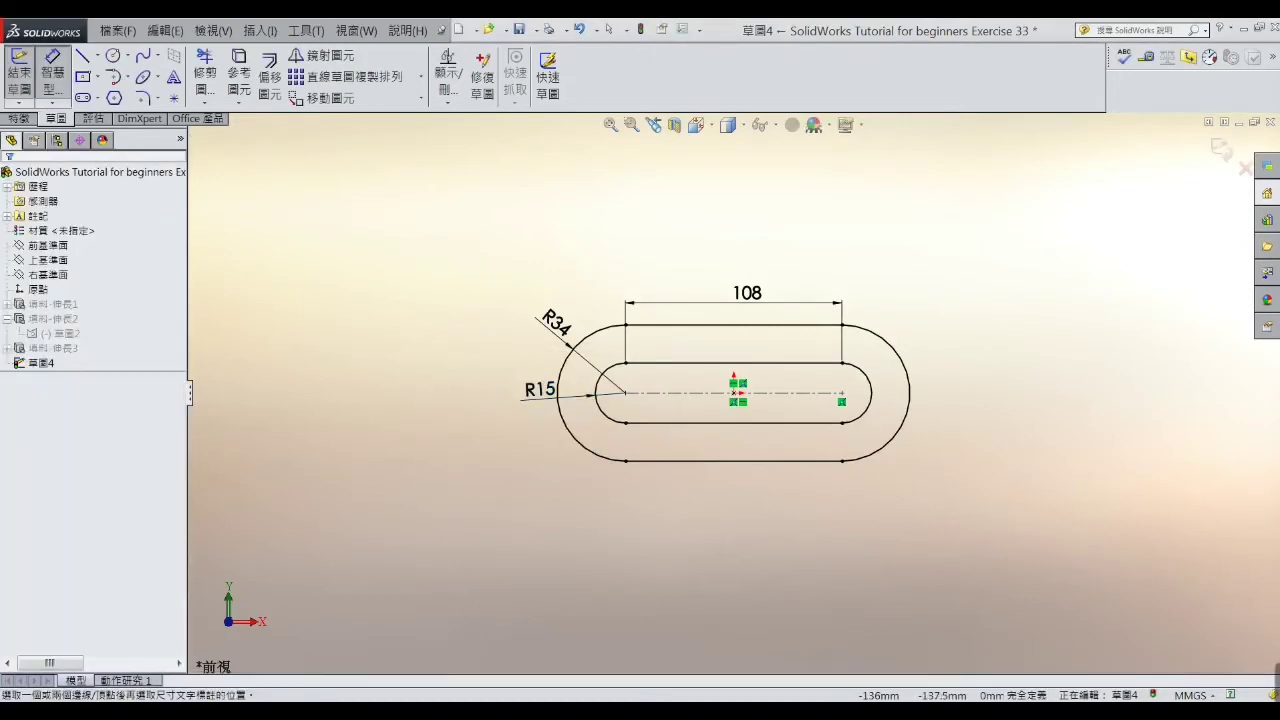
pyautogui.hotkey('alt', 'Tab')
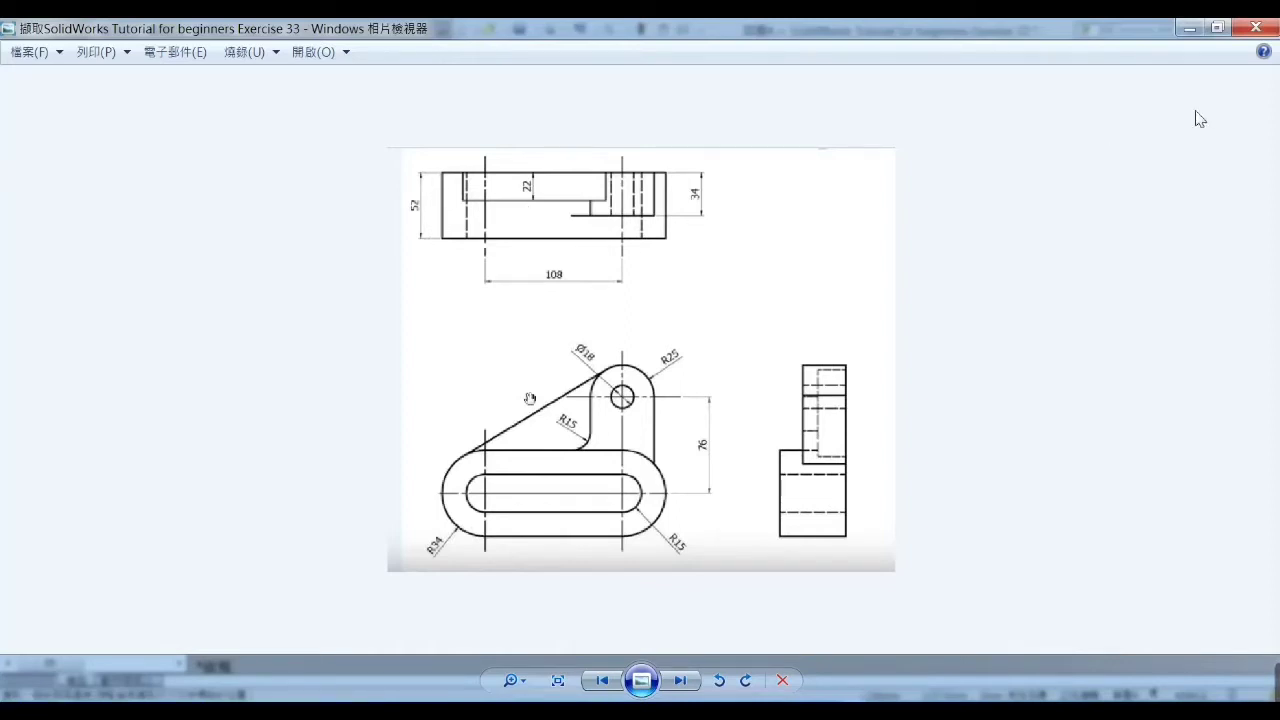
pyautogui.click(1189, 28)
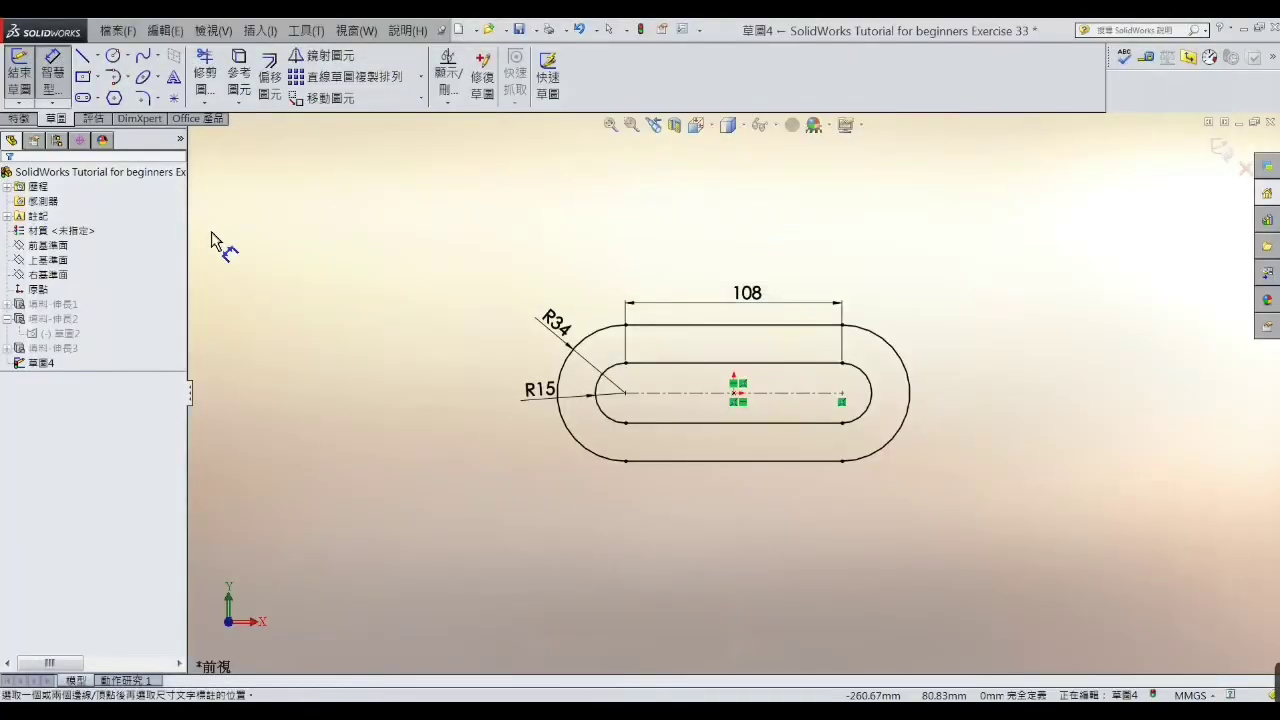
# Step: Extrude Sketch4 as a 52 mm blind boss to form the slotted ring
pyautogui.click(18, 118)
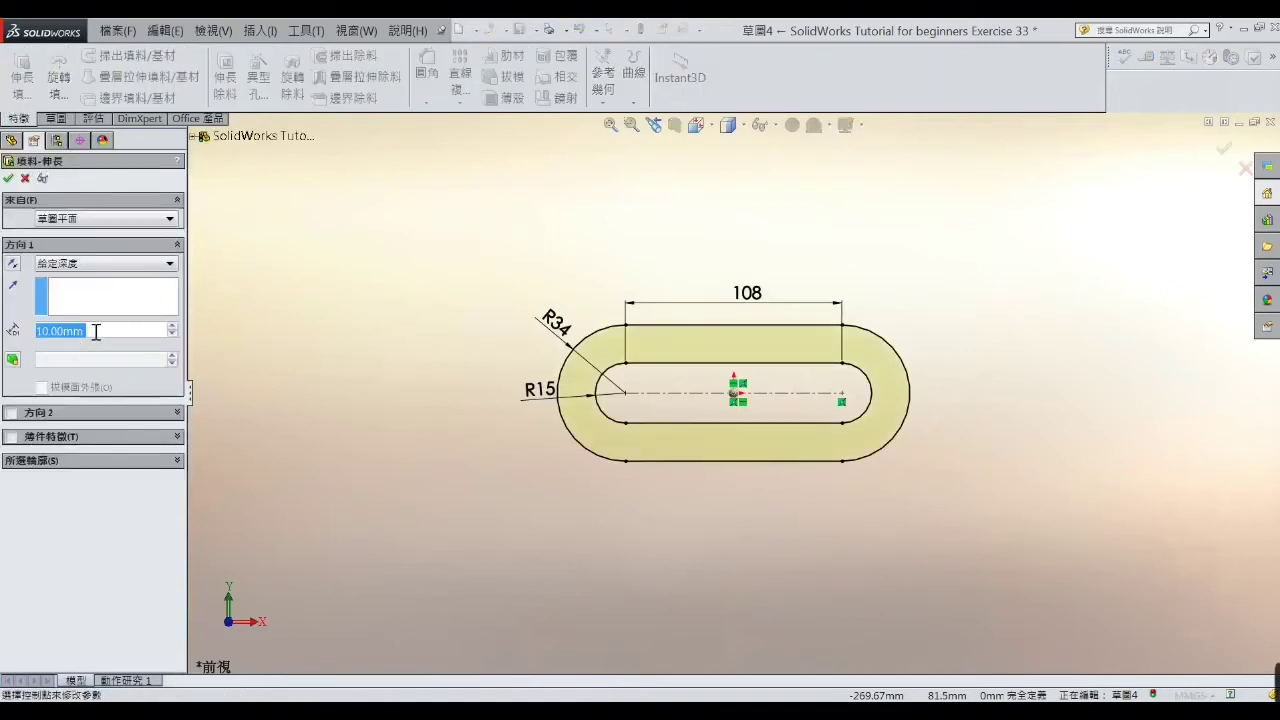
pyautogui.write('5')
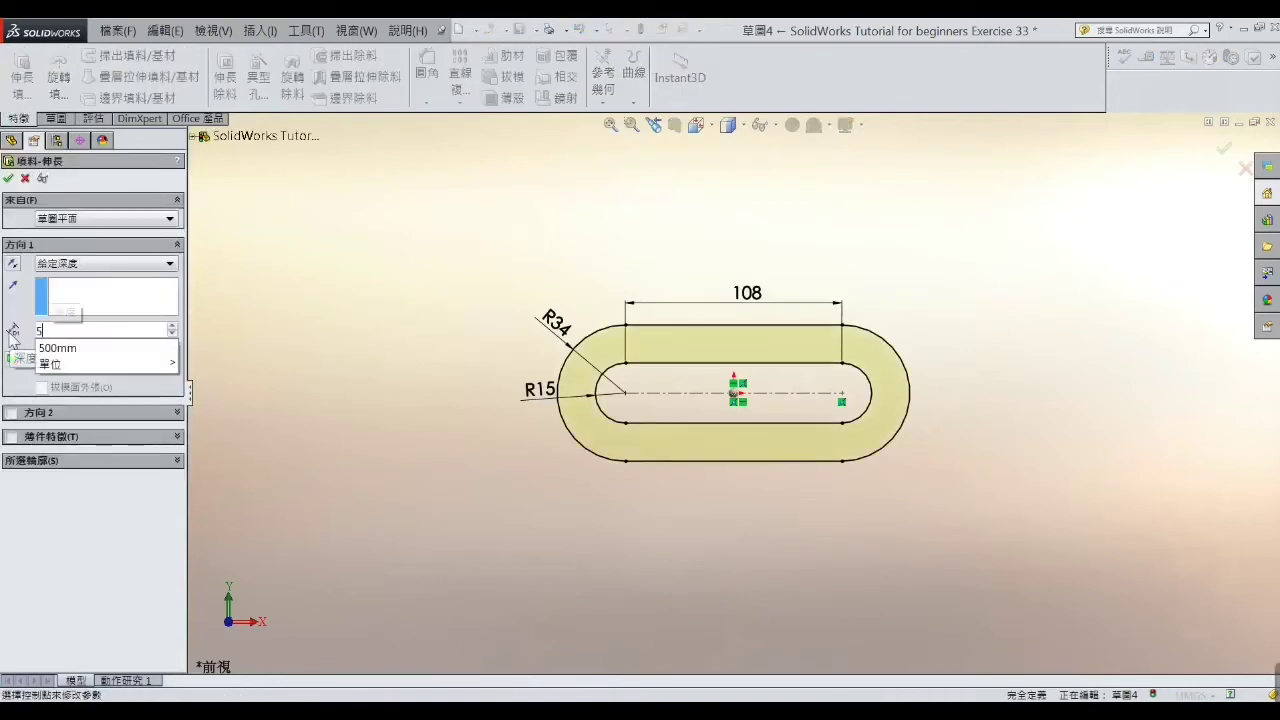
pyautogui.write('2')
pyautogui.press('Return')
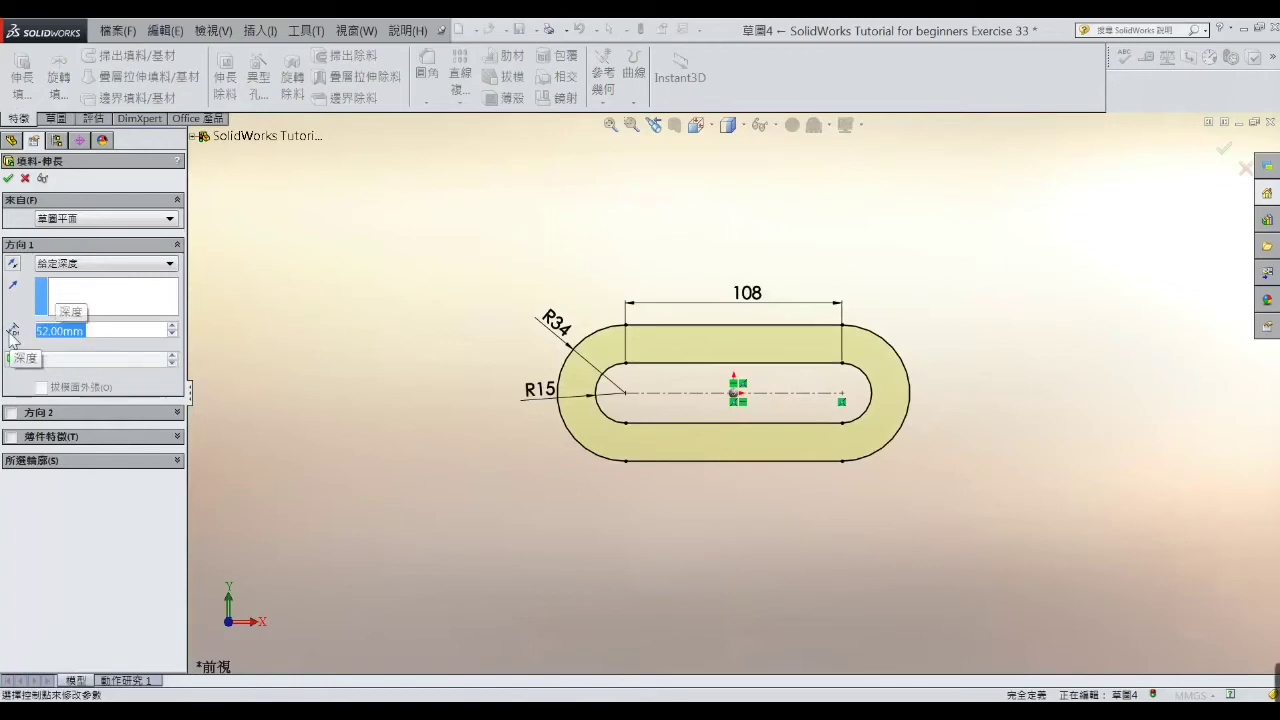
pyautogui.moveTo(409, 306); pyautogui.dragTo(374, 411, button='middle')
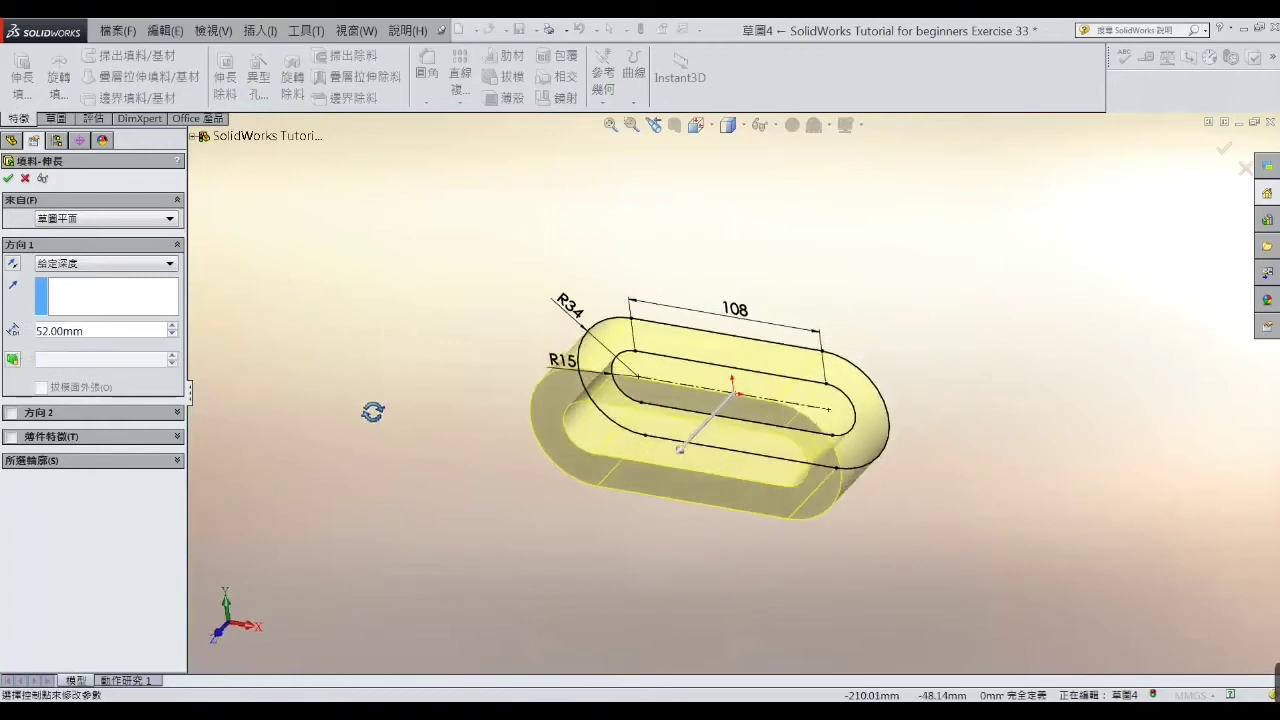
pyautogui.click(9, 179)
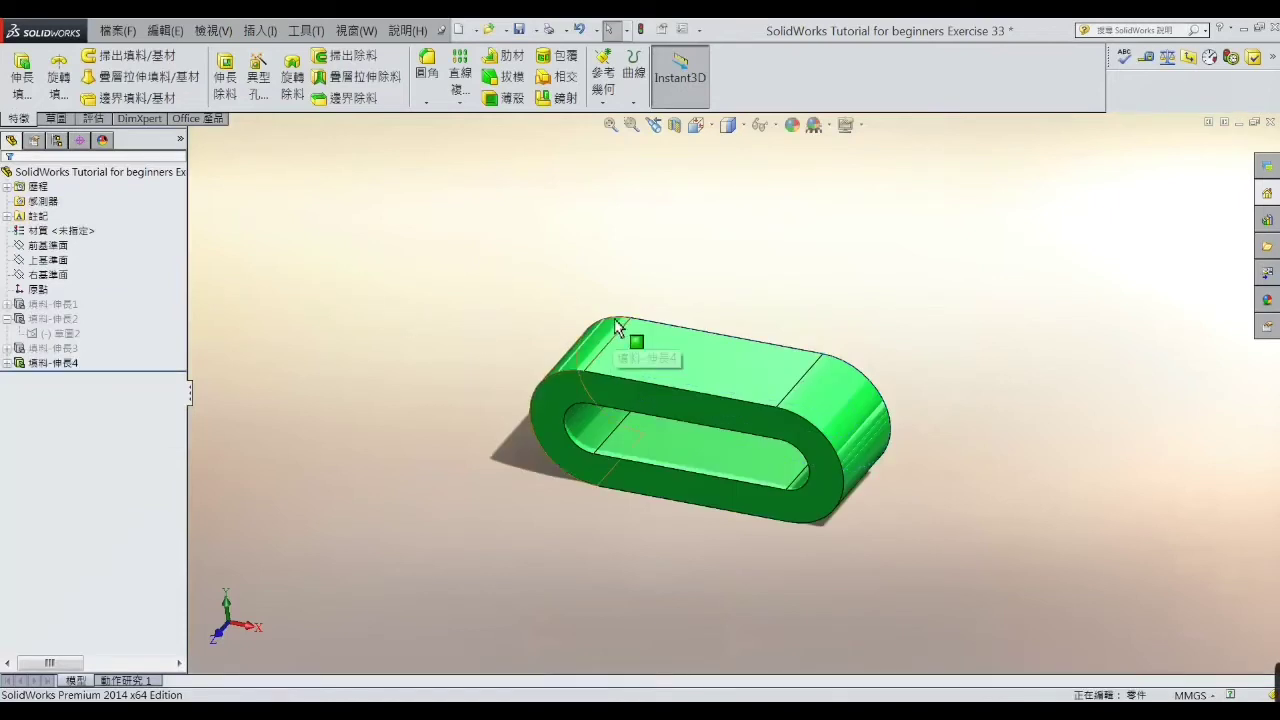
# Step: Start Sketch5 on the ring's flat face and orient it to the front view
pyautogui.moveTo(866, 322)
pyautogui.mouseDown(button='middle')
pyautogui.moveTo(720, 320)
pyautogui.moveTo(723, 365)
pyautogui.mouseUp(button='middle')
pyautogui.click(723, 365)
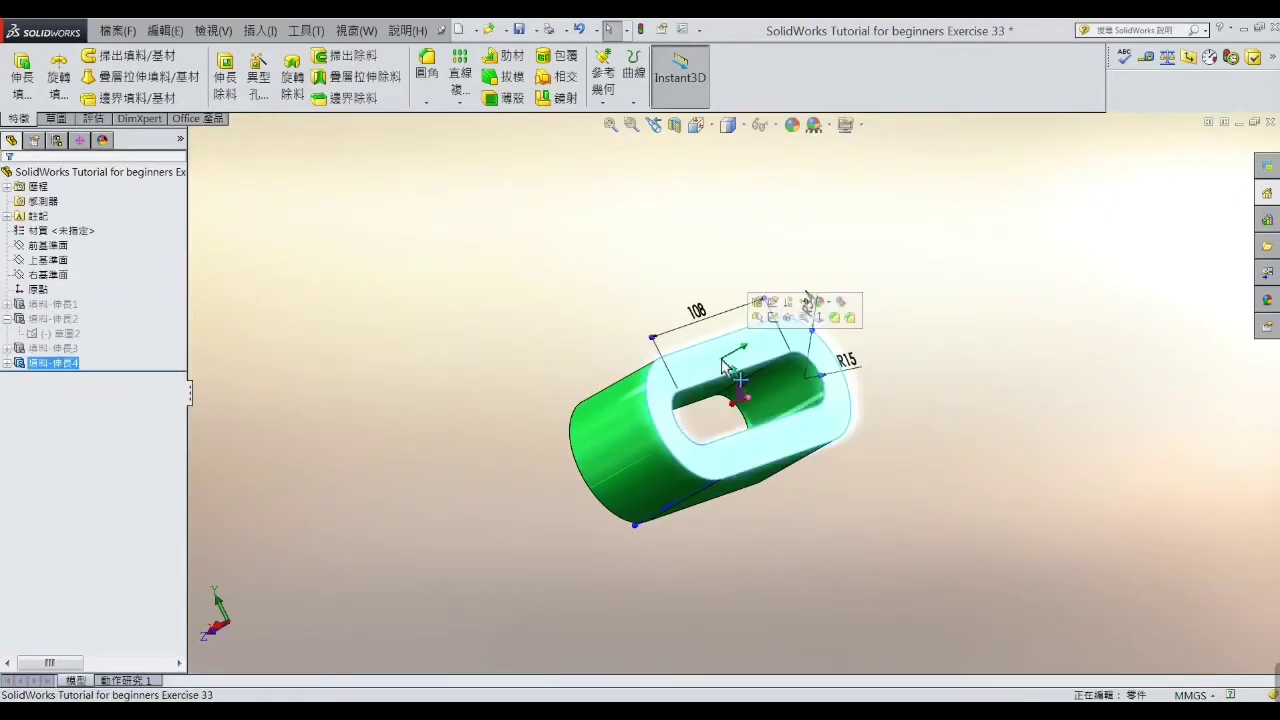
pyautogui.click(776, 330)
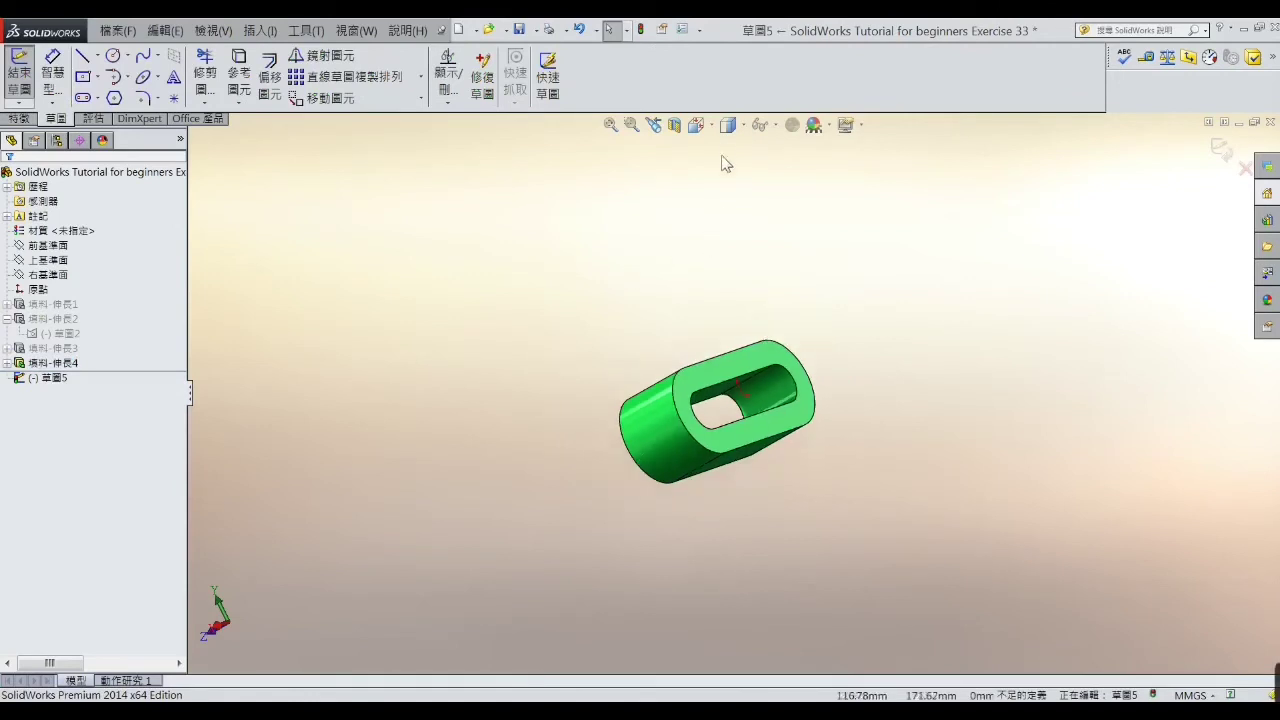
pyautogui.click(697, 125)
pyautogui.click(790, 222)
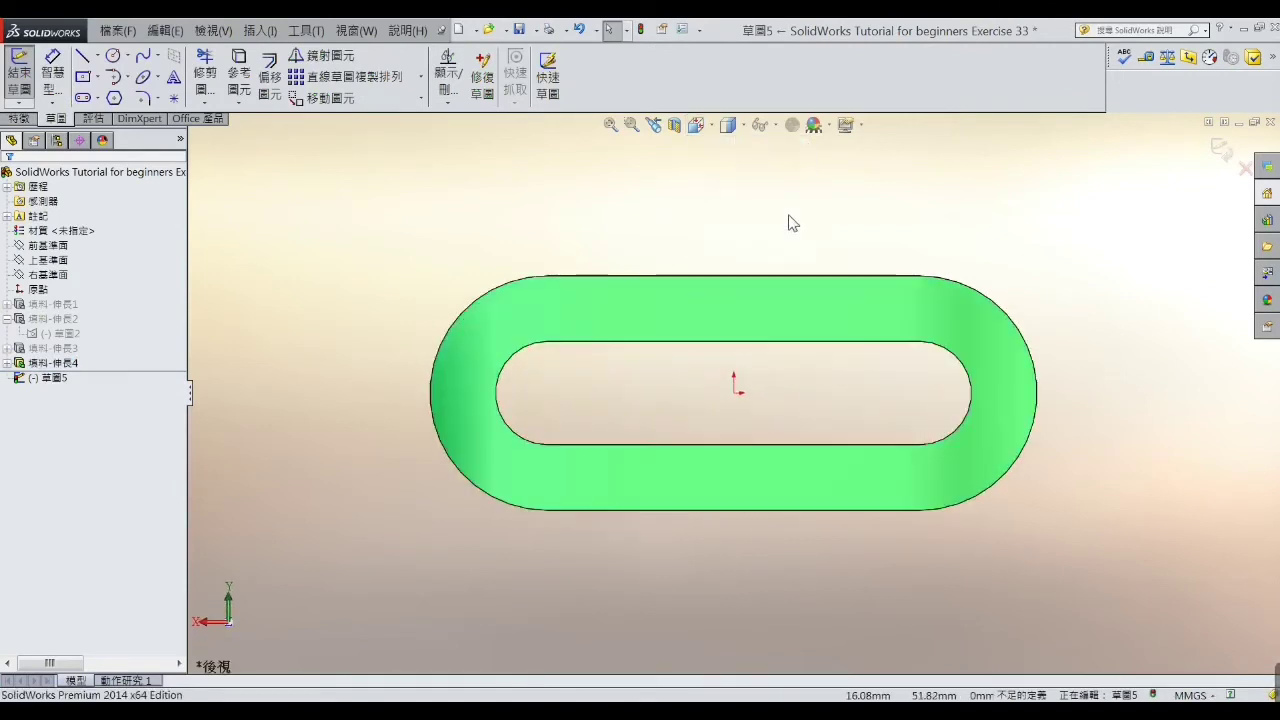
pyautogui.click(697, 125)
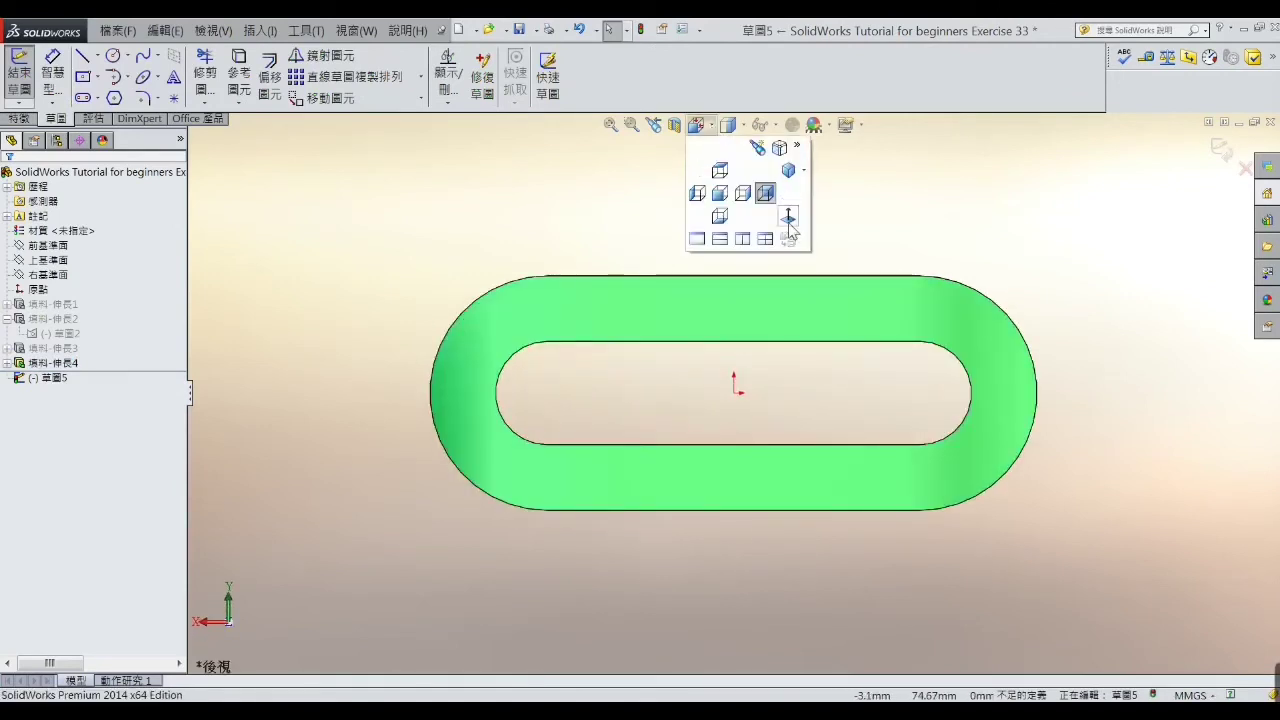
pyautogui.click(790, 226)
pyautogui.scroll(2, 815, 227)
pyautogui.scroll(-2, 845, 235)
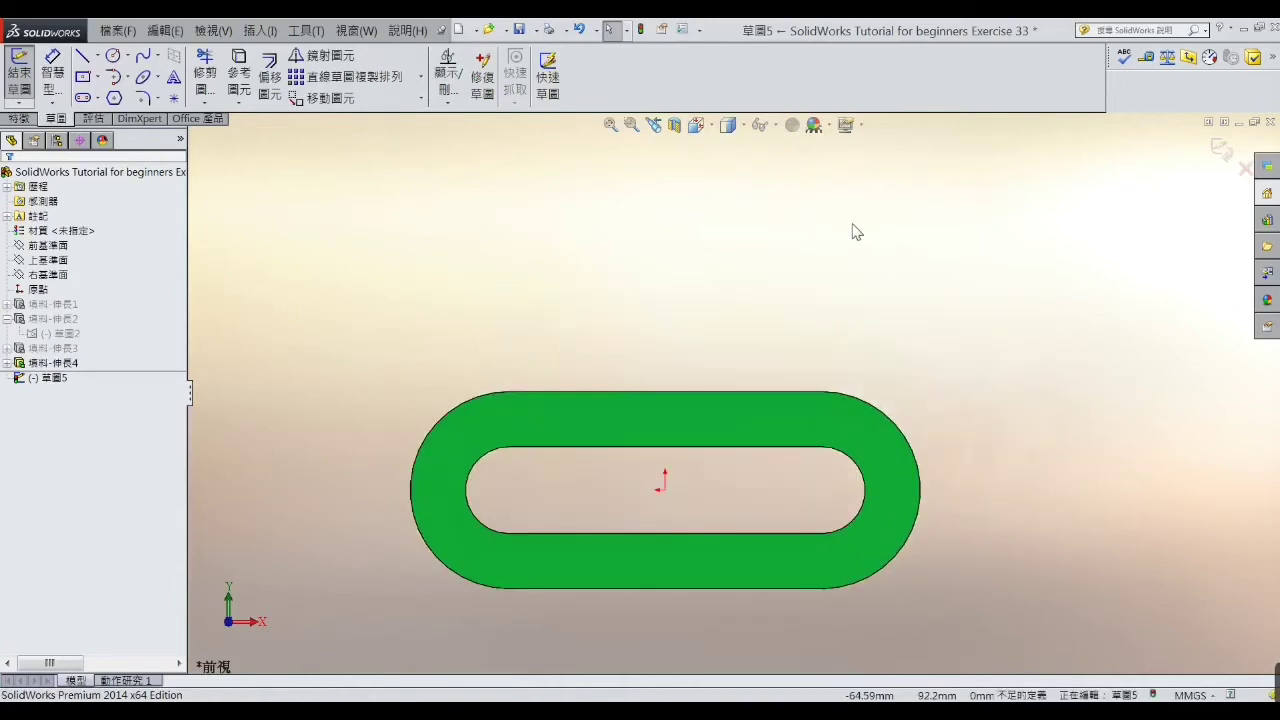
pyautogui.click(84, 98)
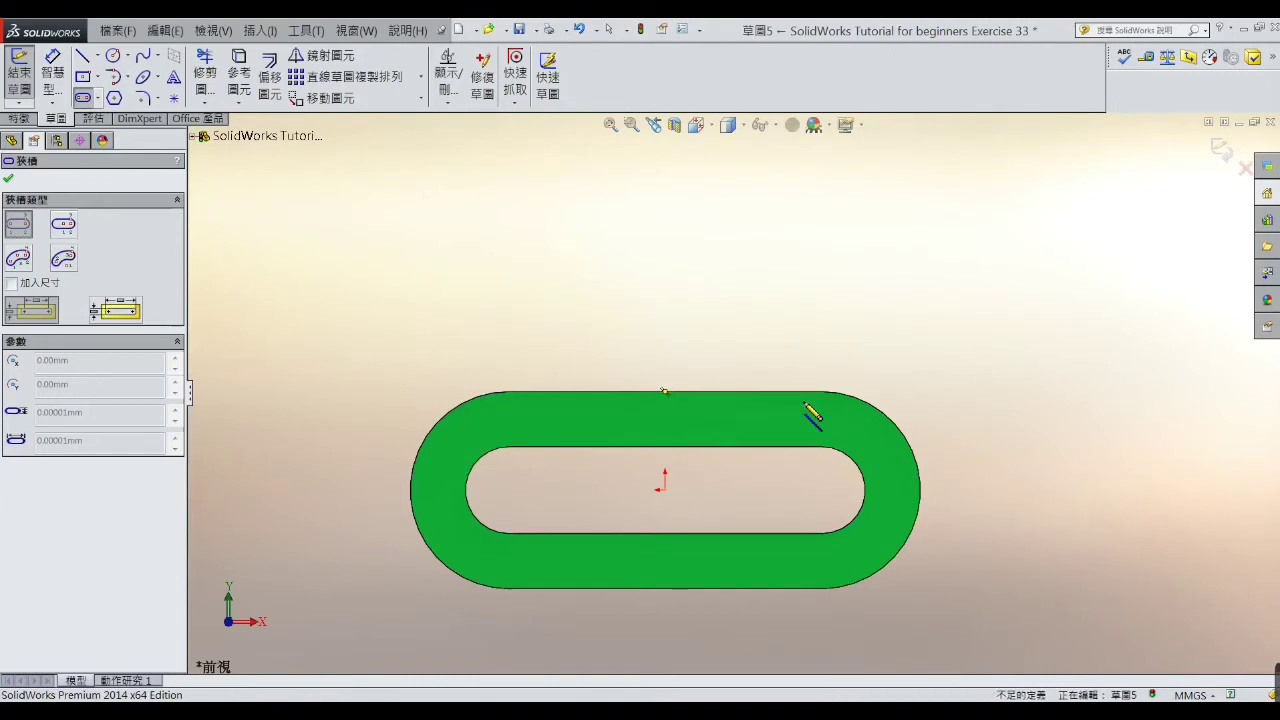
# Step: Draw a vertical straight slot rising from the ring's top edge
pyautogui.click(803, 393)
pyautogui.click(803, 252)
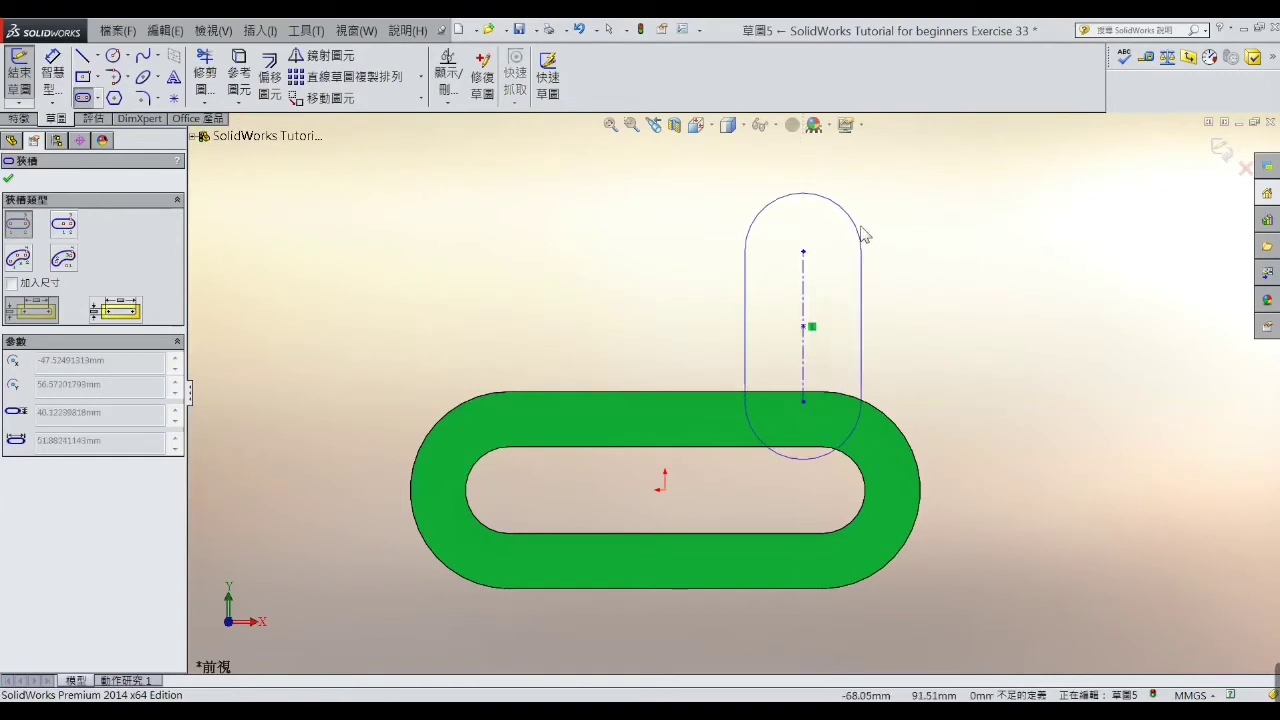
pyautogui.click(864, 255)
pyautogui.rightClick(870, 232)
pyautogui.click(876, 236)
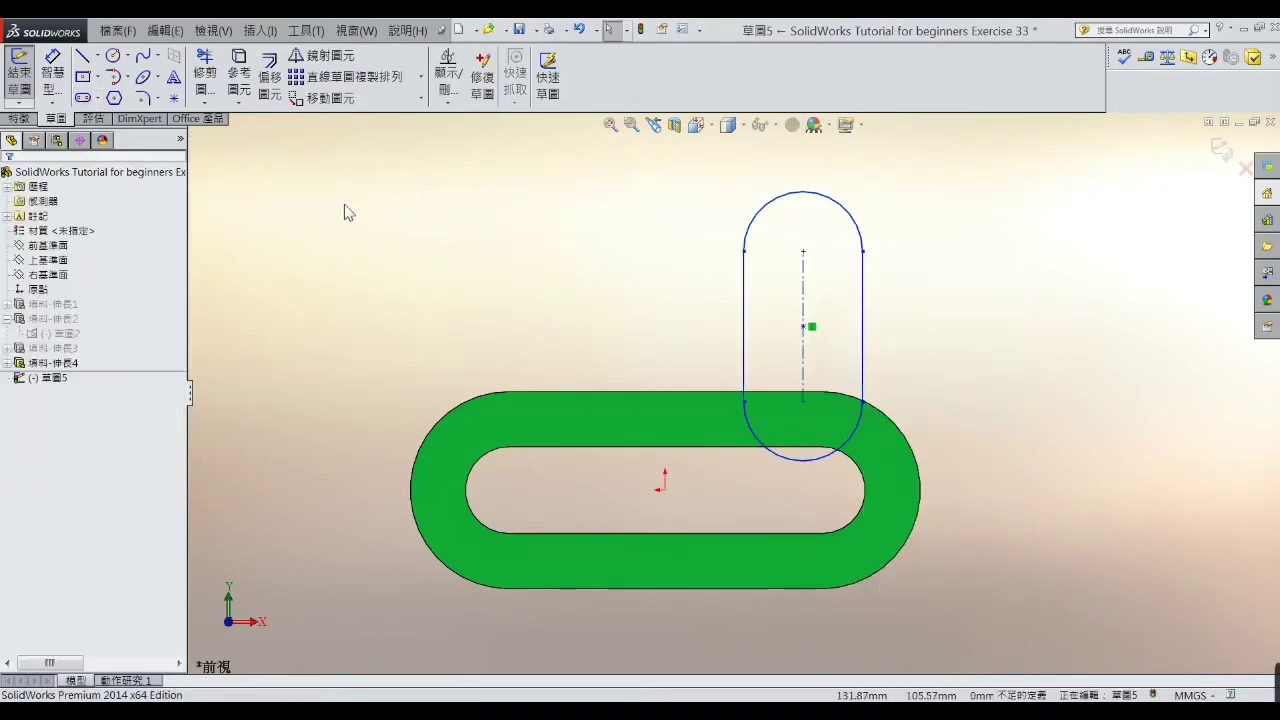
# Step: Add a small hole circle at the slot centreline's top end, then view the reference drawing
pyautogui.click(113, 56)
pyautogui.click(803, 251)
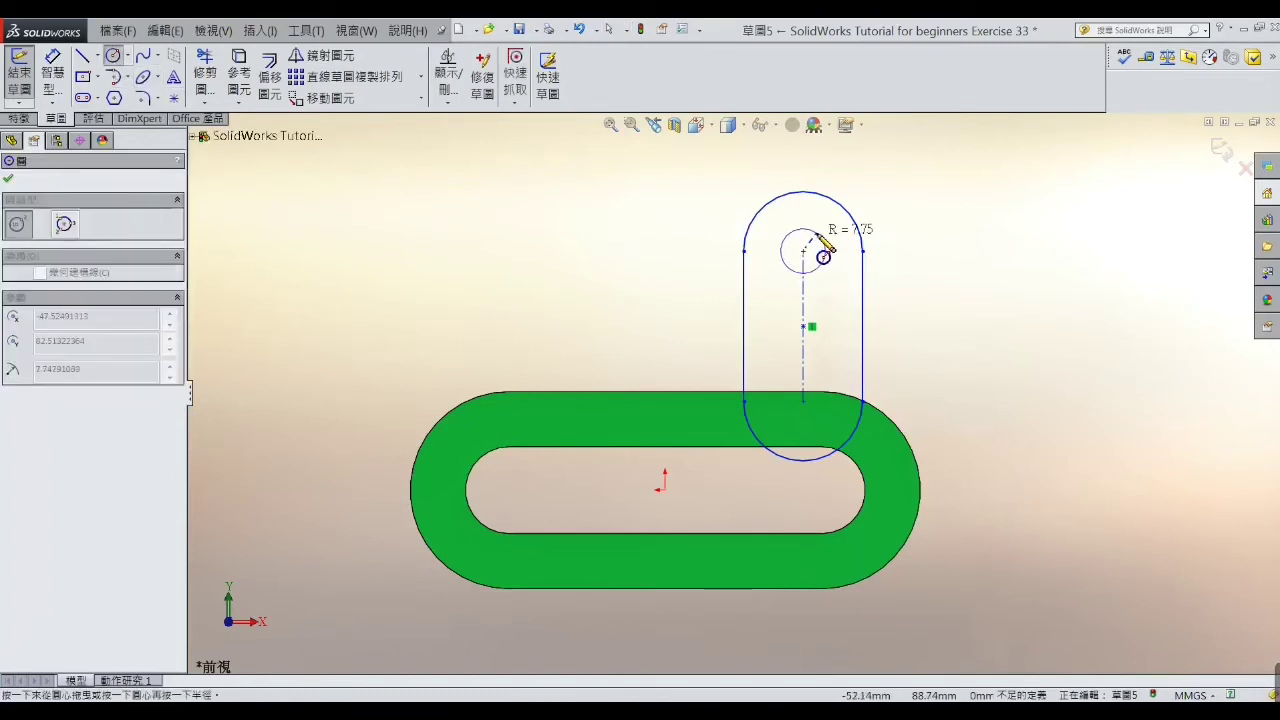
pyautogui.click(825, 249)
pyautogui.rightClick(825, 247)
pyautogui.click(862, 238)
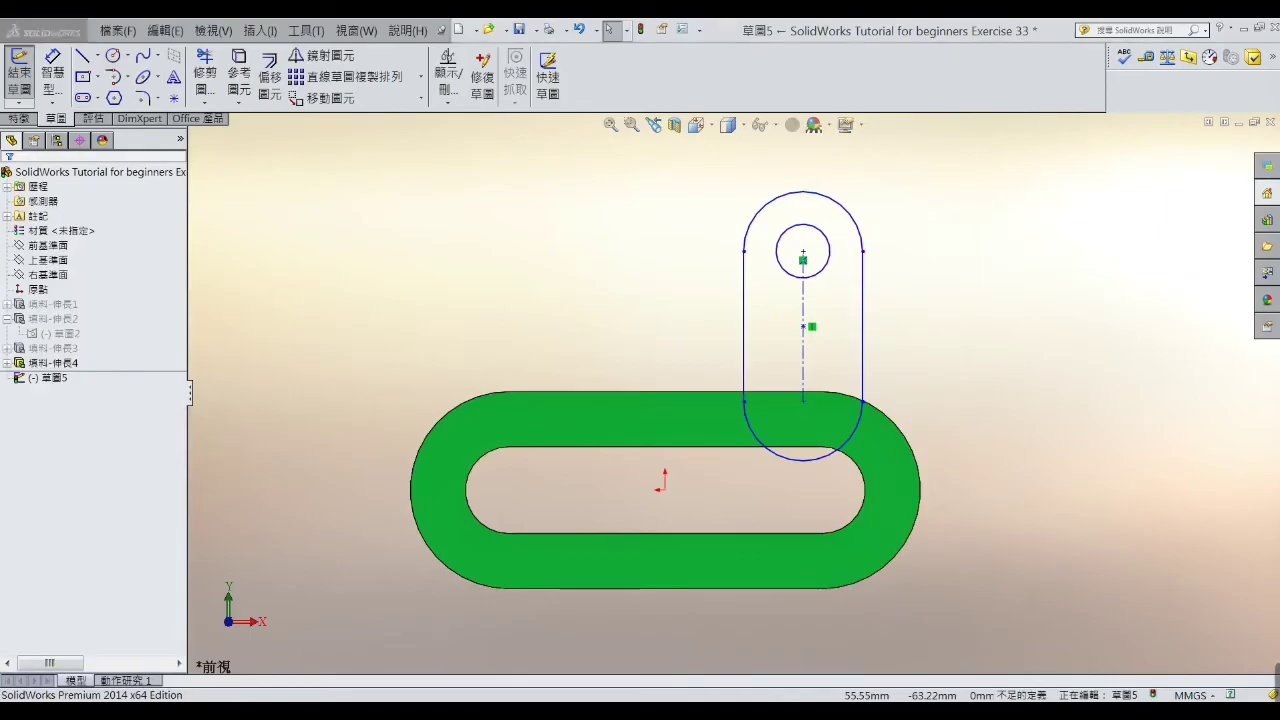
pyautogui.hotkey('alt', 'Tab')
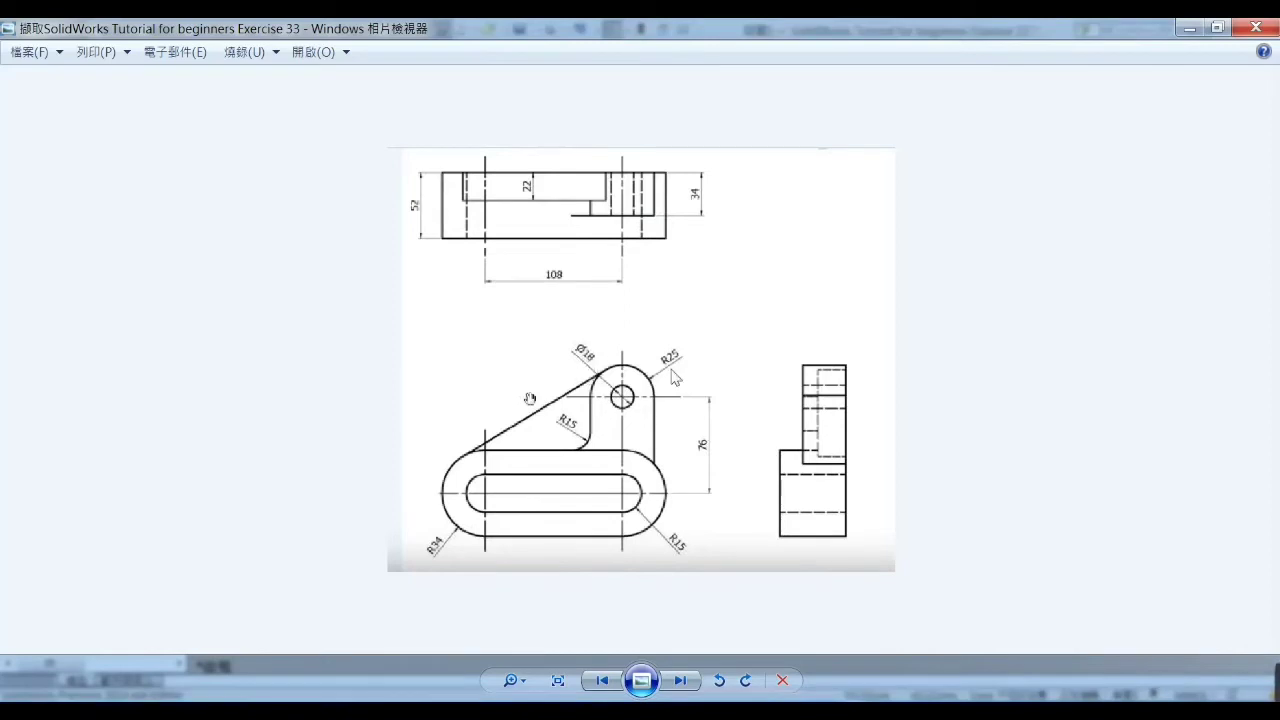
# Step: Dimension the hole centre 76 mm above the origin
pyautogui.click(1189, 32)
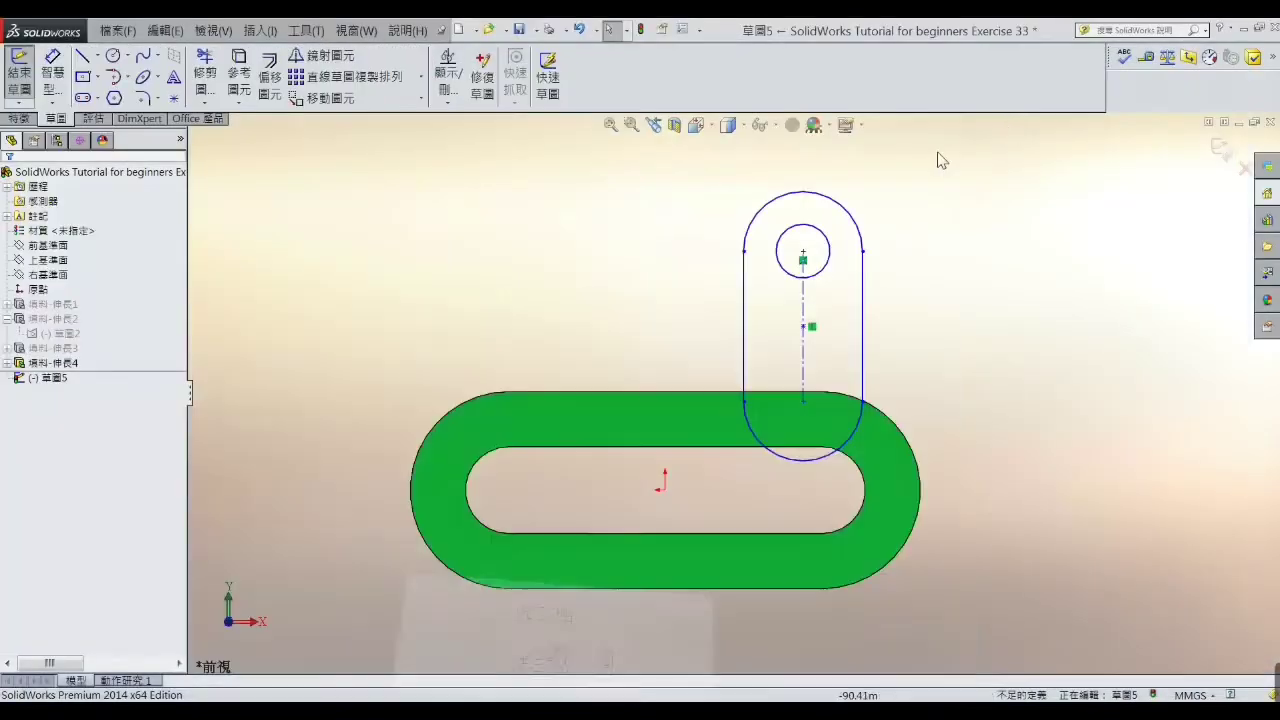
pyautogui.click(55, 78)
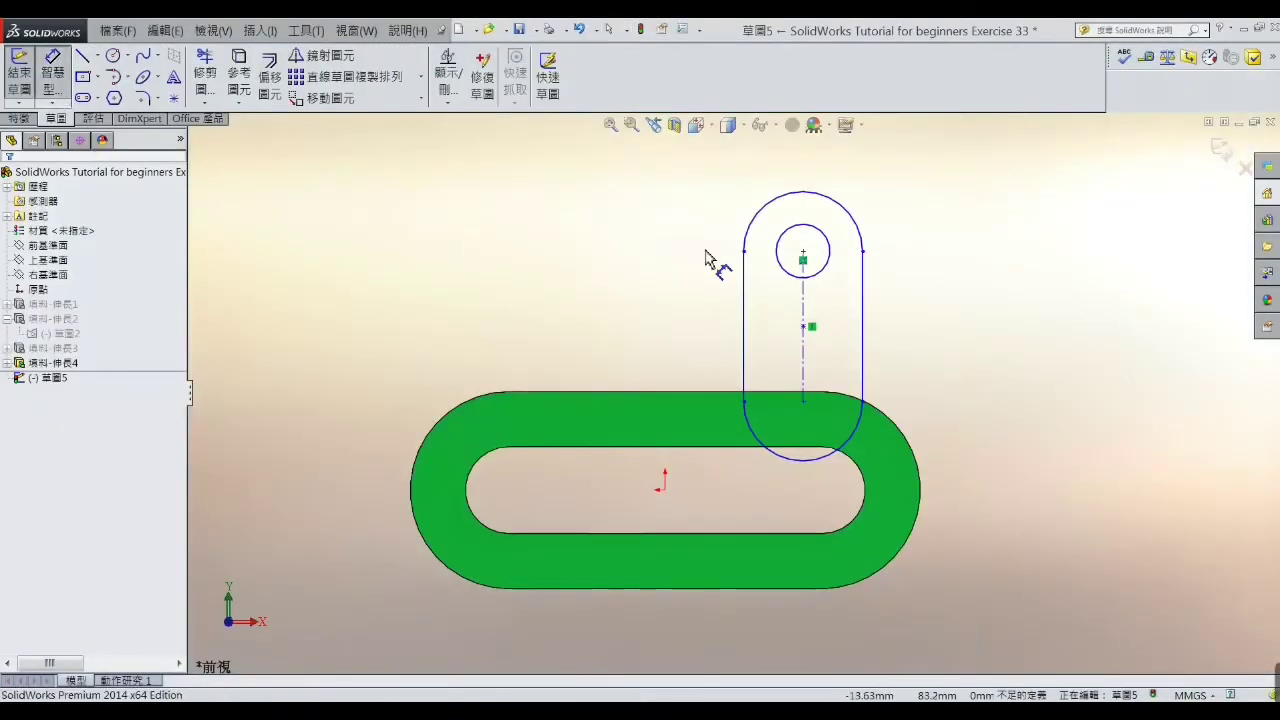
pyautogui.click(804, 256)
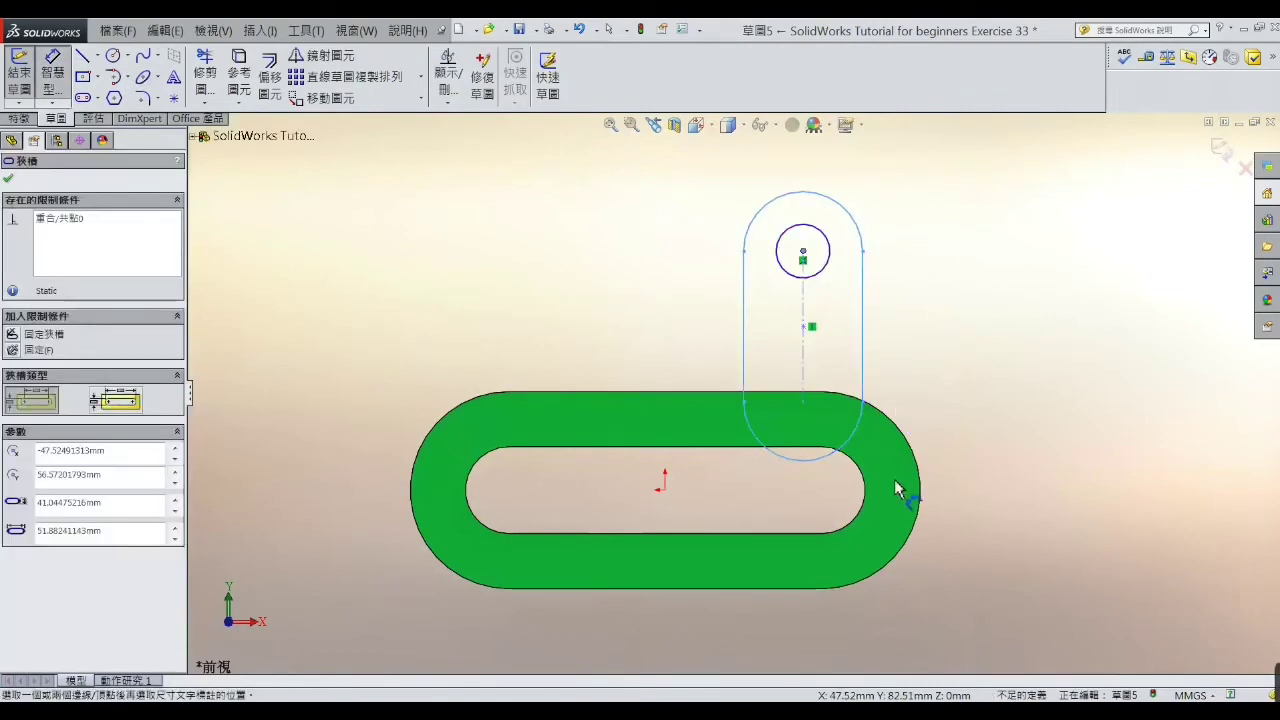
pyautogui.click(665, 490)
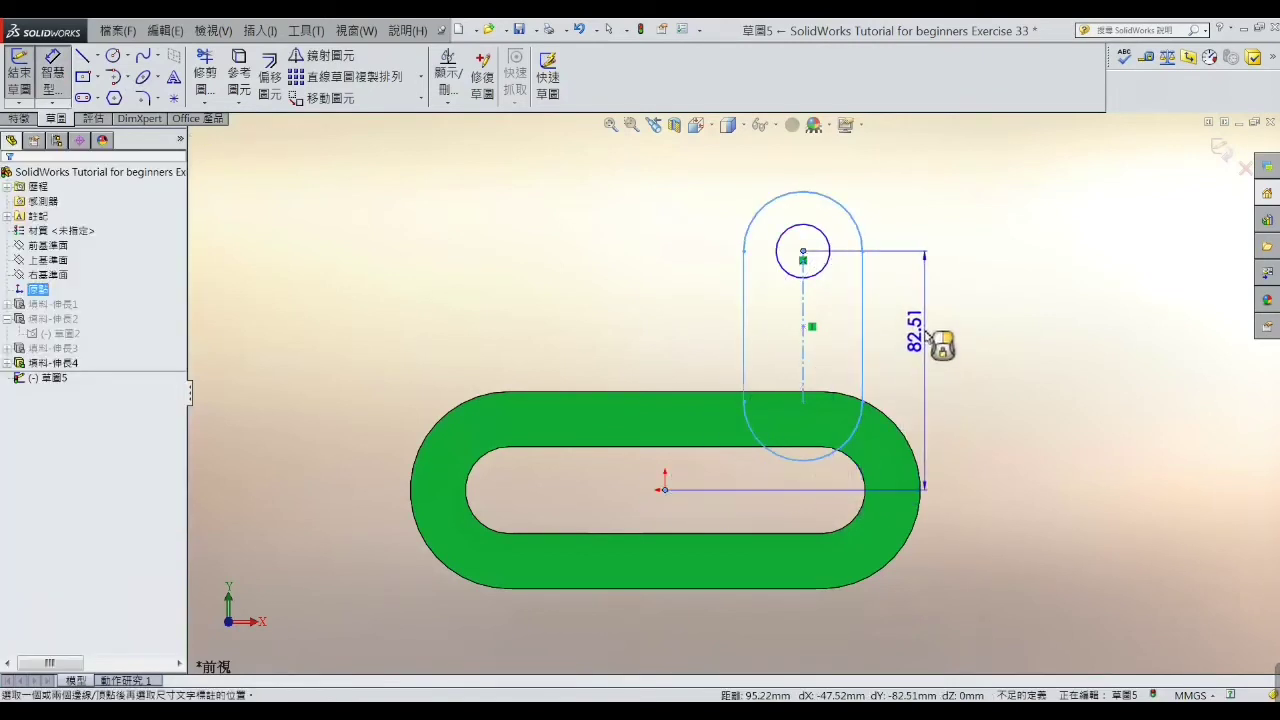
pyautogui.click(988, 375)
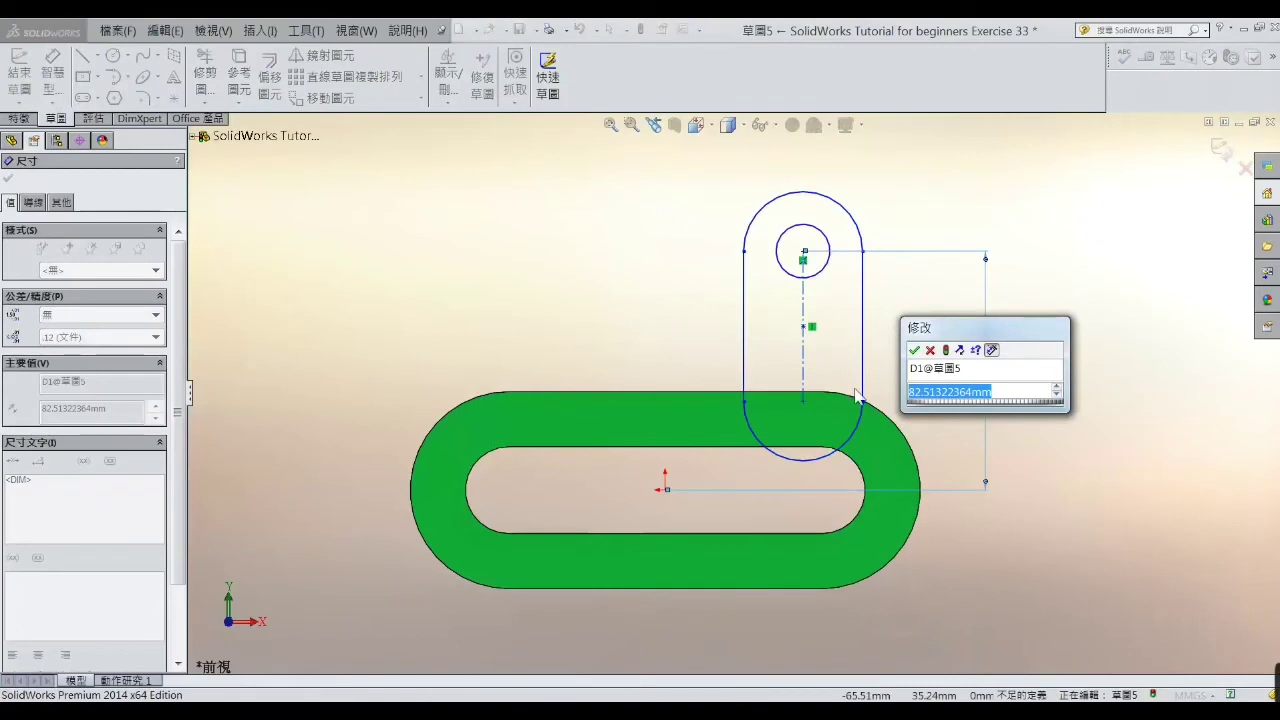
pyautogui.write('76')
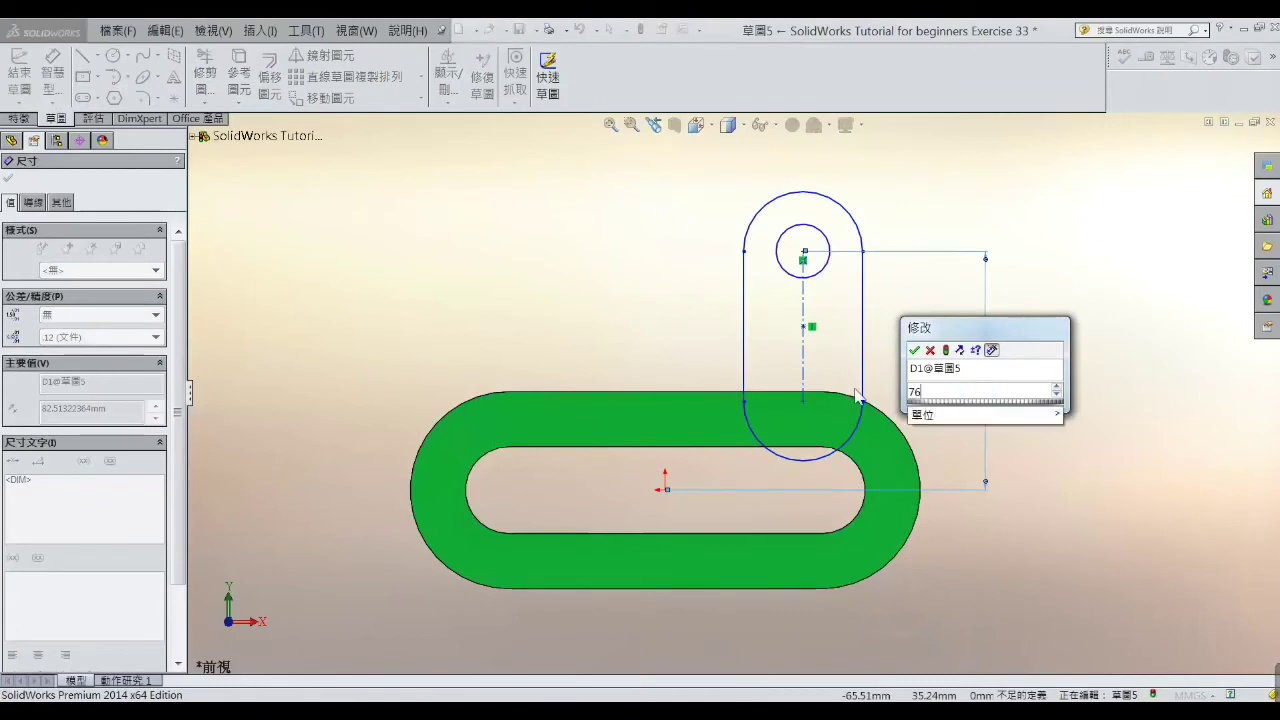
pyautogui.press('Return')
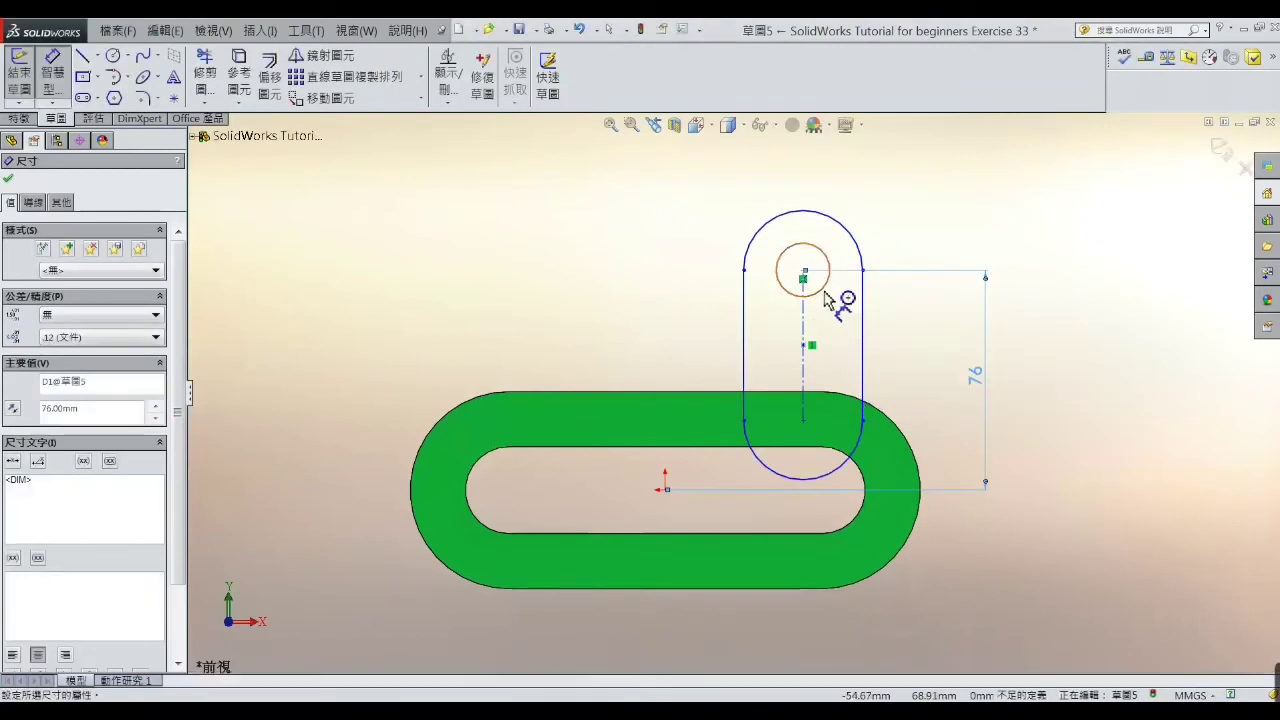
# Step: Set the hole circle to Ø18 and the slot's top arc to R25
pyautogui.click(825, 292)
pyautogui.click(838, 292)
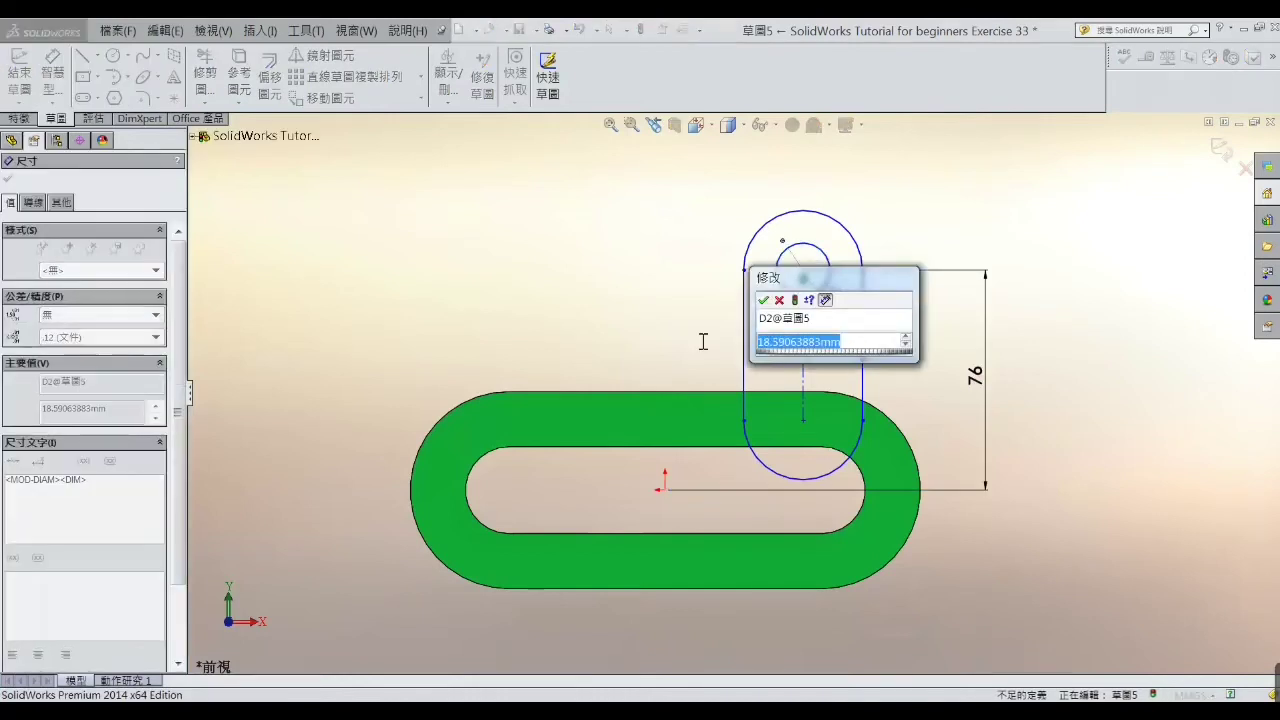
pyautogui.write('18')
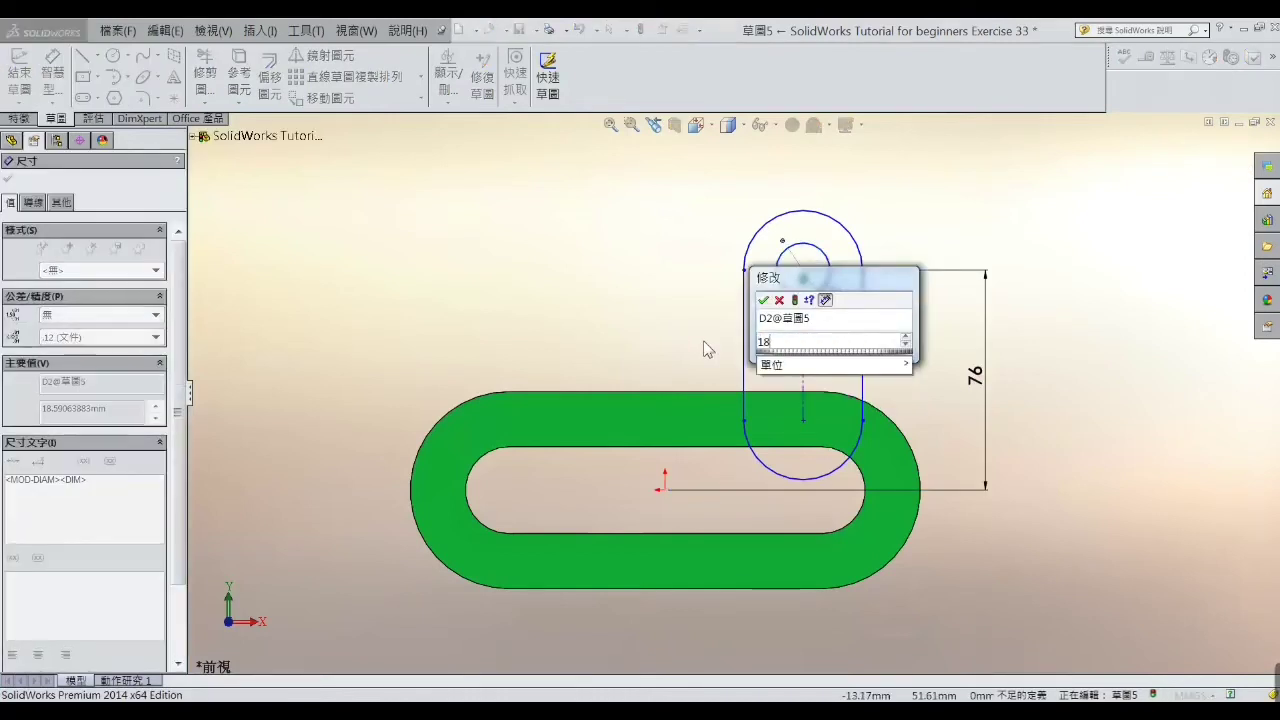
pyautogui.press('Return')
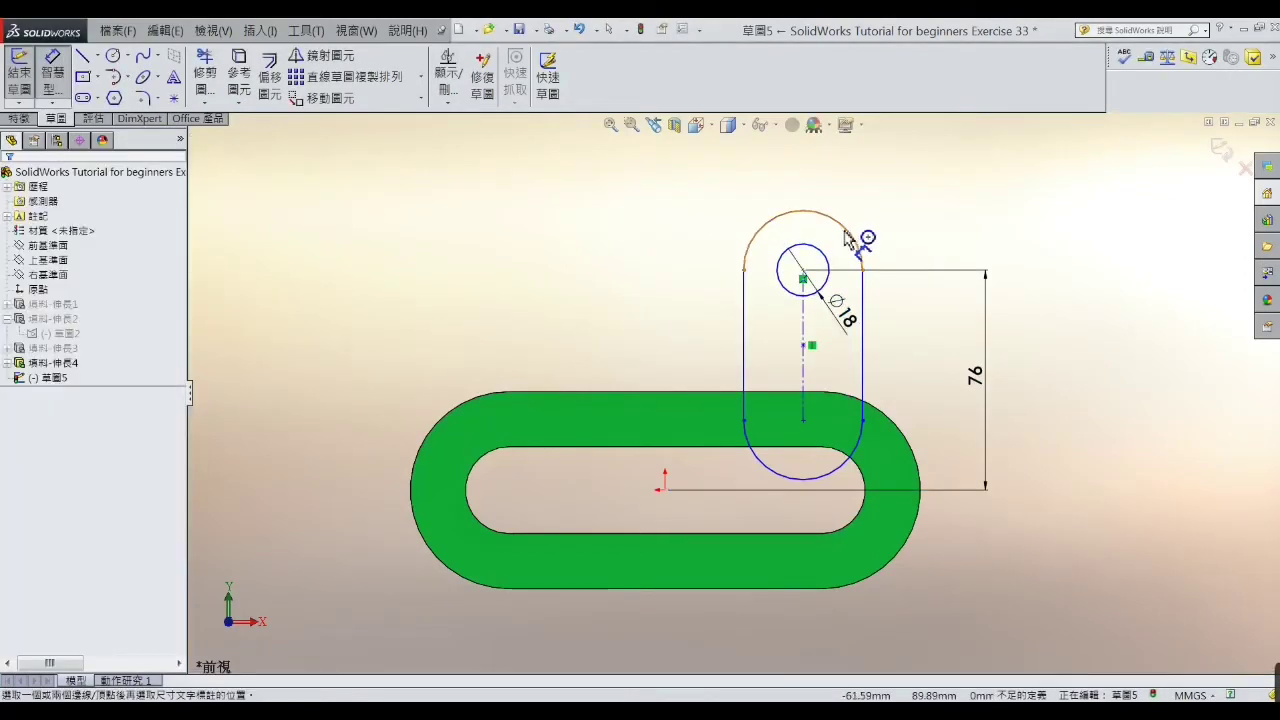
pyautogui.click(848, 238)
pyautogui.click(835, 198)
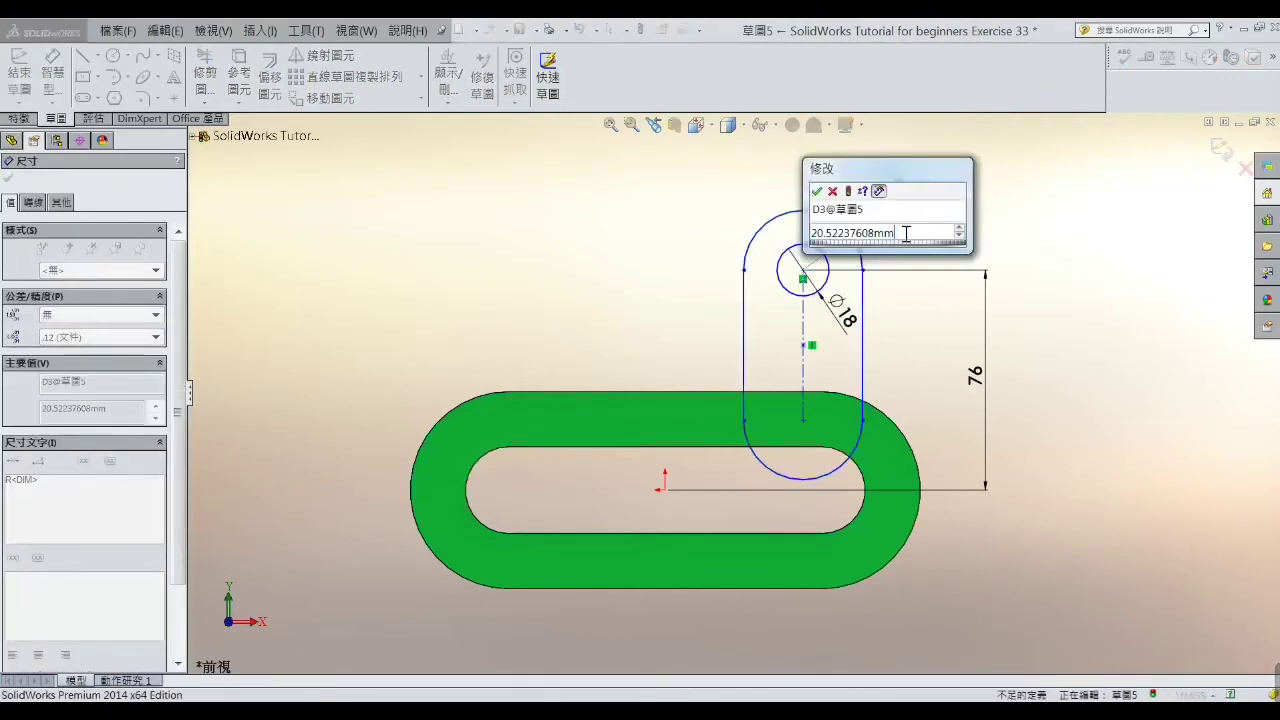
pyautogui.write('25')
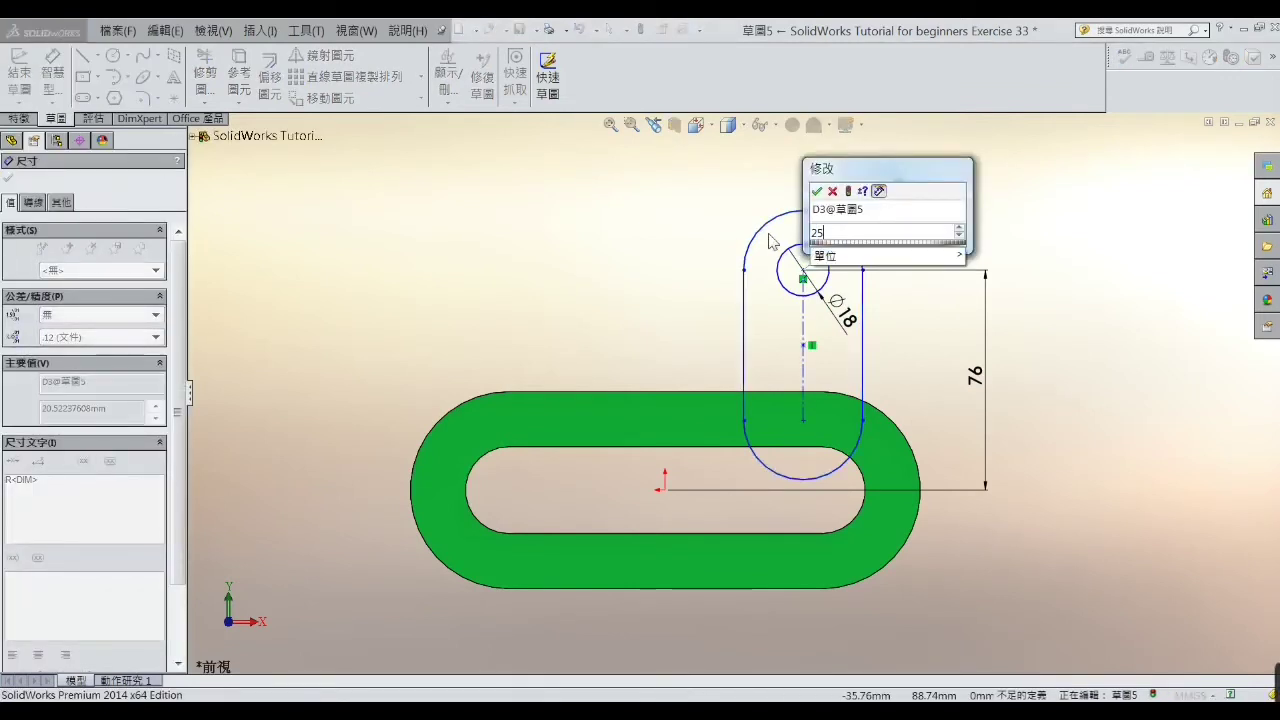
pyautogui.press('Return')
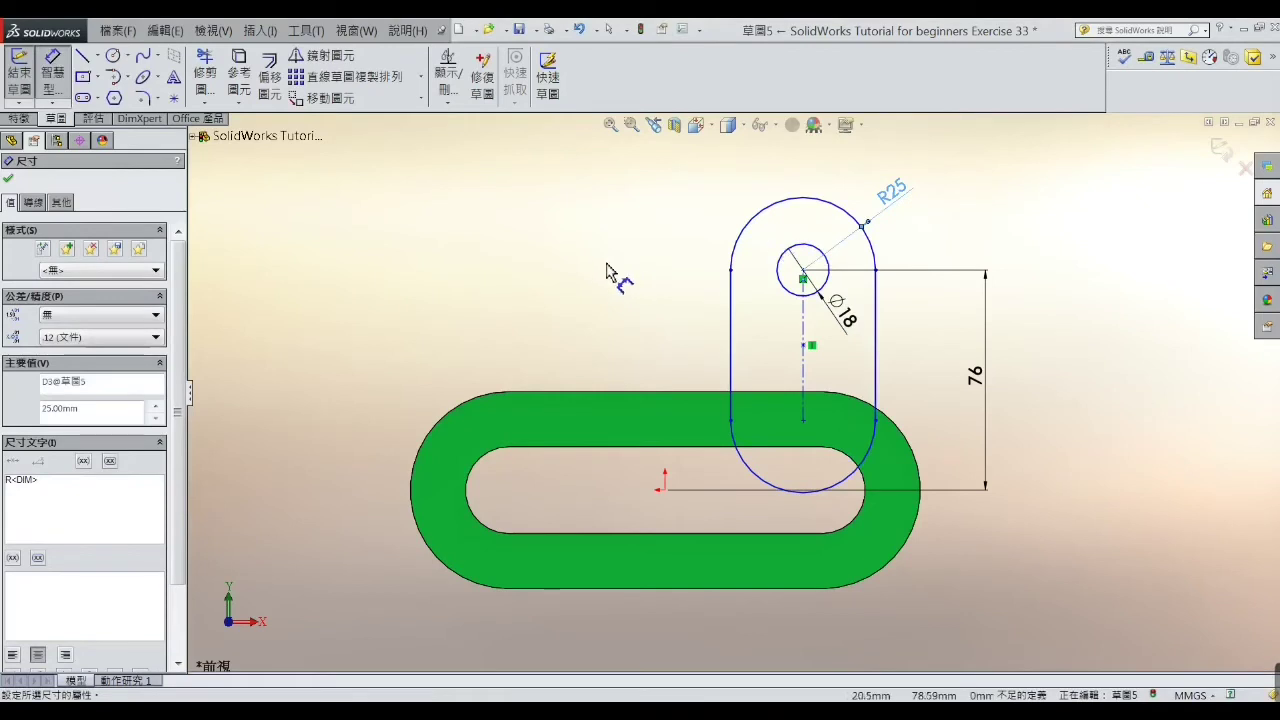
pyautogui.click(605, 272)
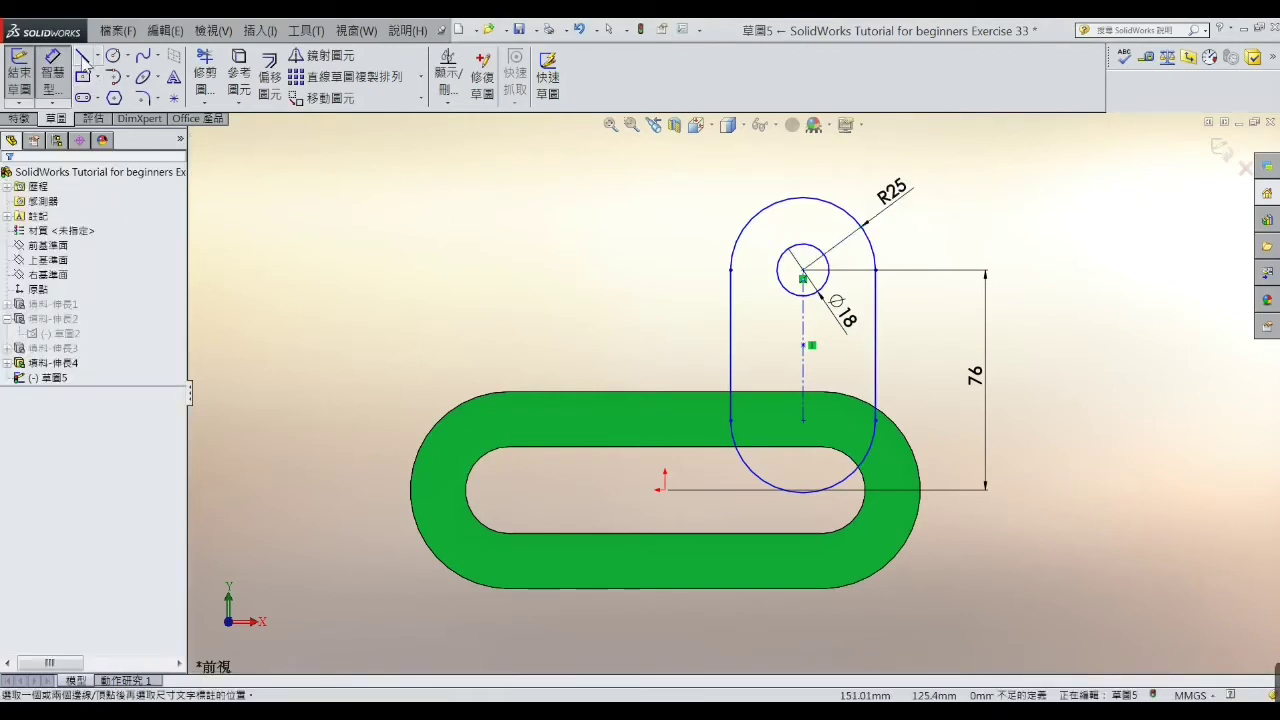
# Step: Draw a horizontal line across the slot at the ring edge to close the lug base
pyautogui.click(83, 57)
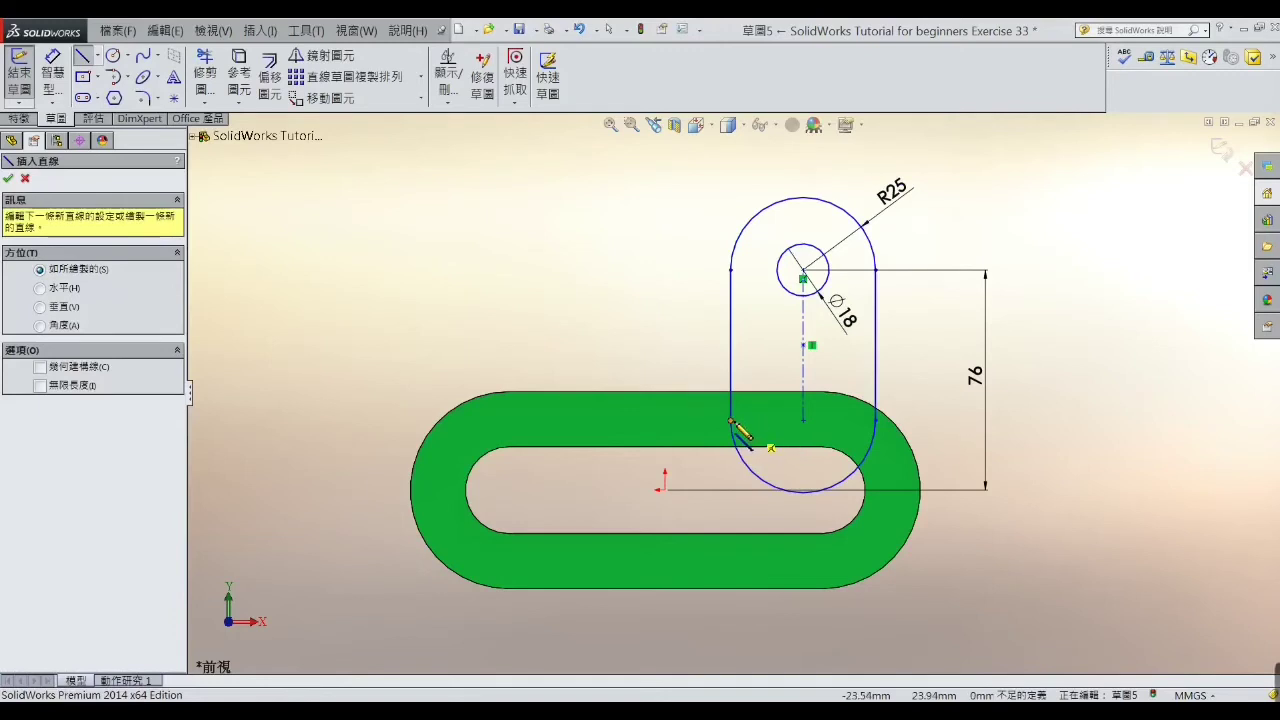
pyautogui.click(731, 421)
pyautogui.click(876, 421)
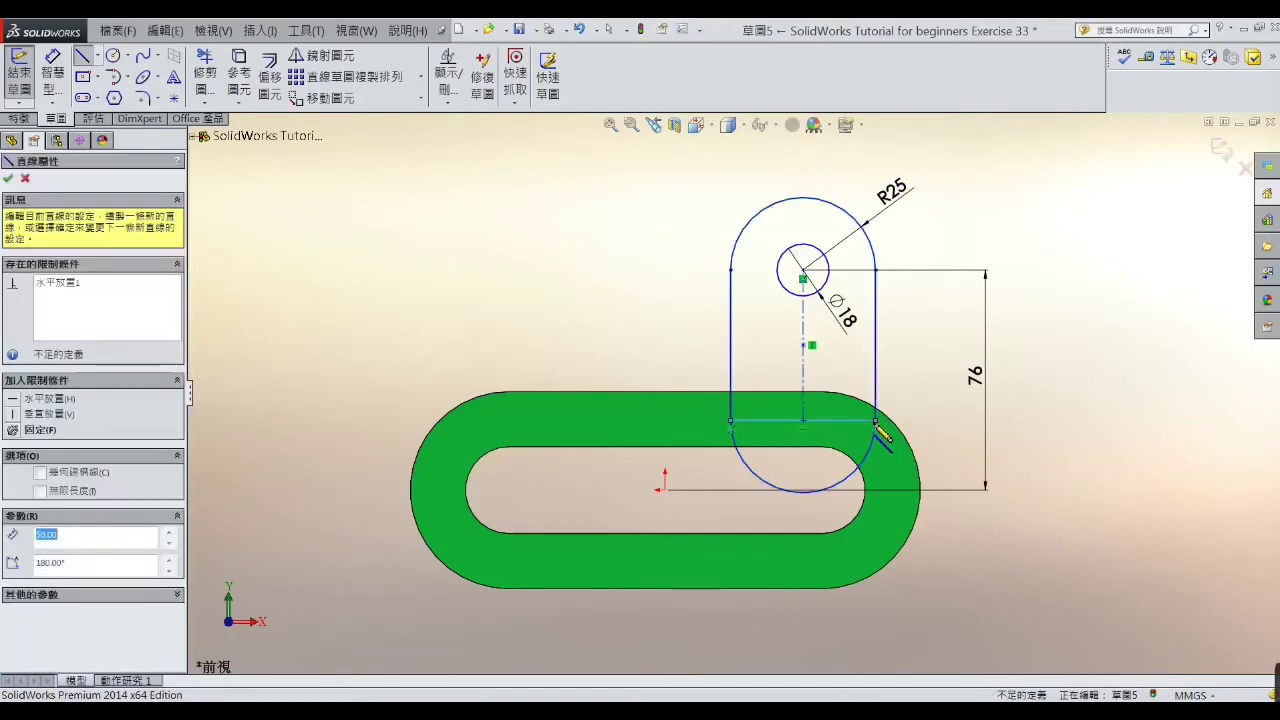
pyautogui.rightClick(876, 421)
pyautogui.click(885, 311)
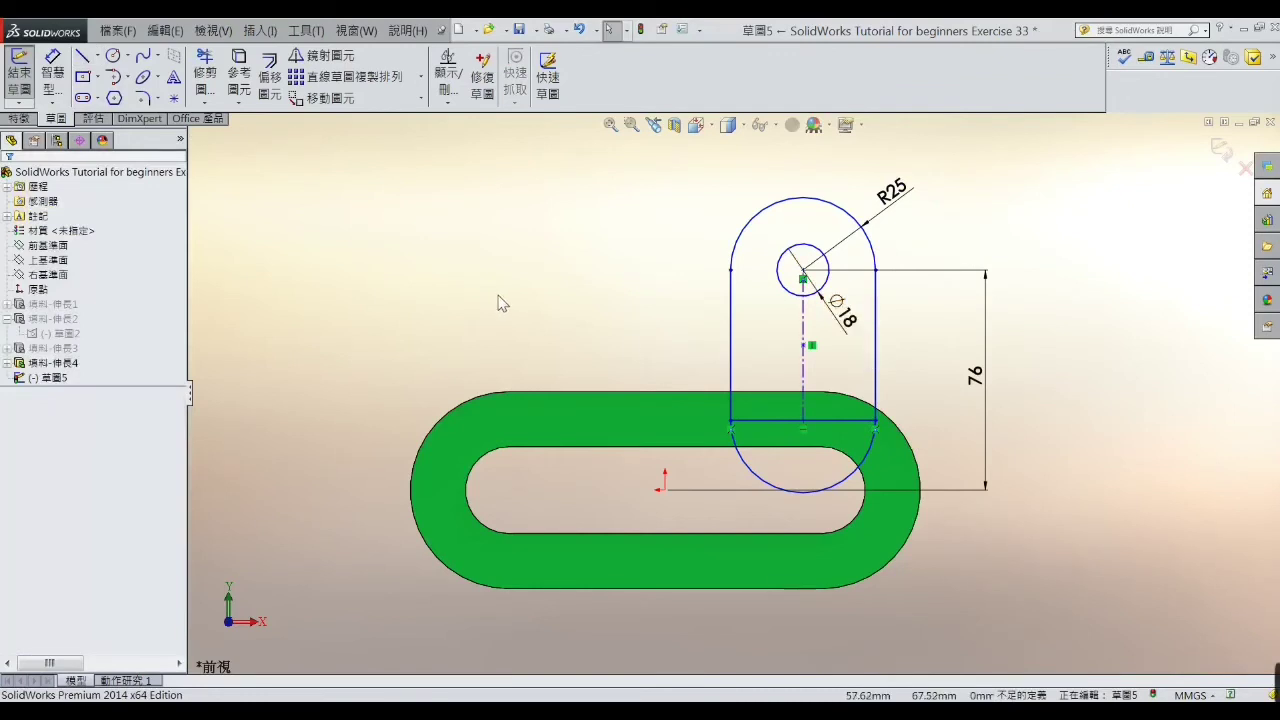
# Step: Extrude the pierced lug contour 34 mm in the reversed direction as Boss-Extrude5
pyautogui.click(17, 118)
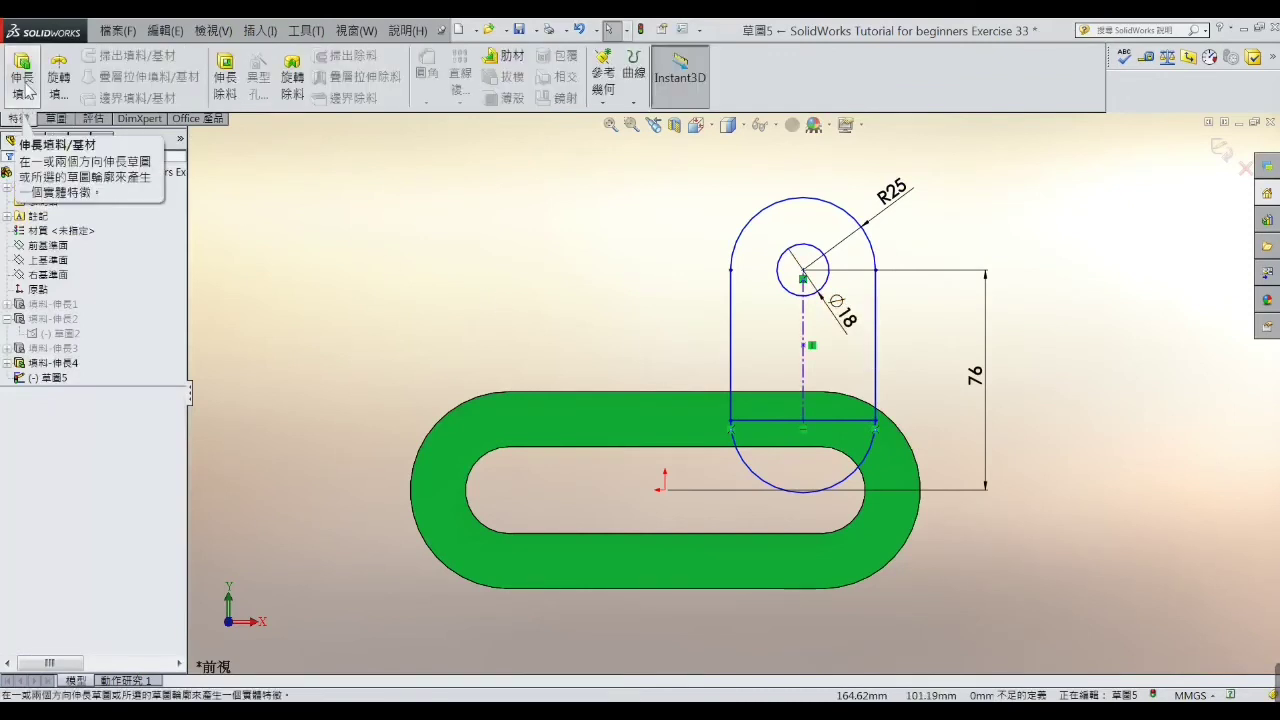
pyautogui.click(21, 75)
pyautogui.hotkey('alt', 'Tab')
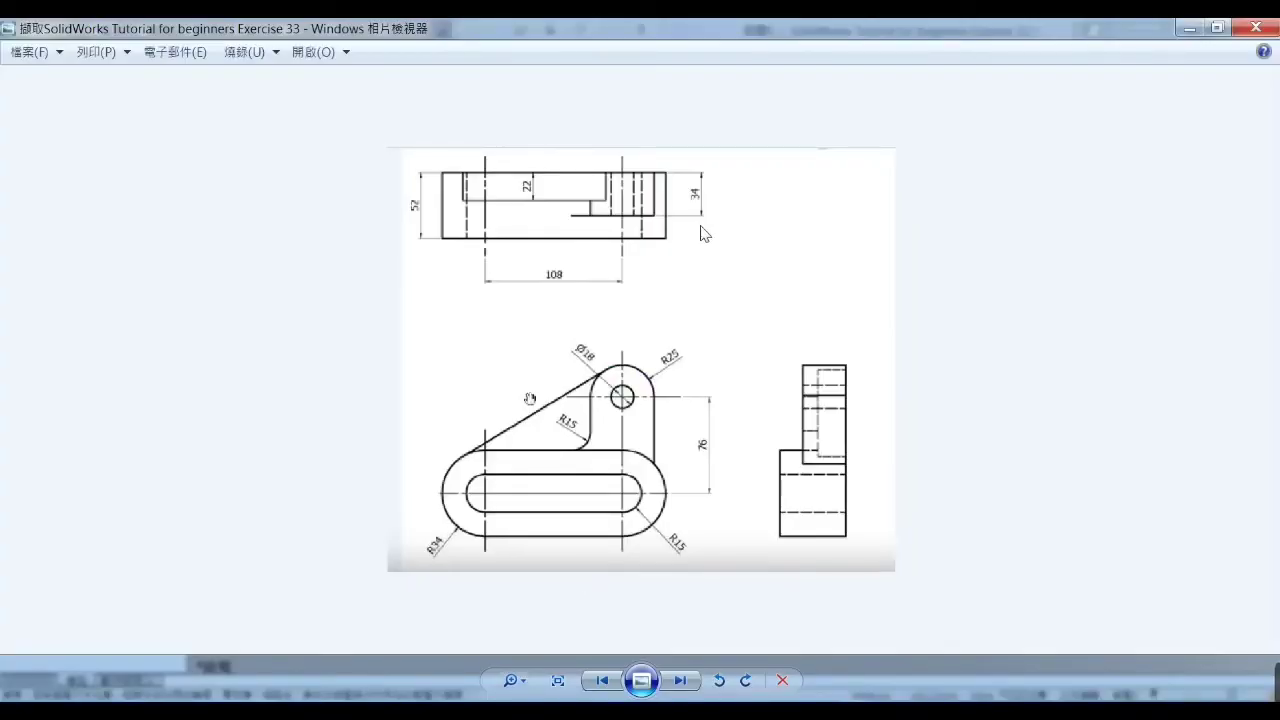
pyautogui.click(1187, 30)
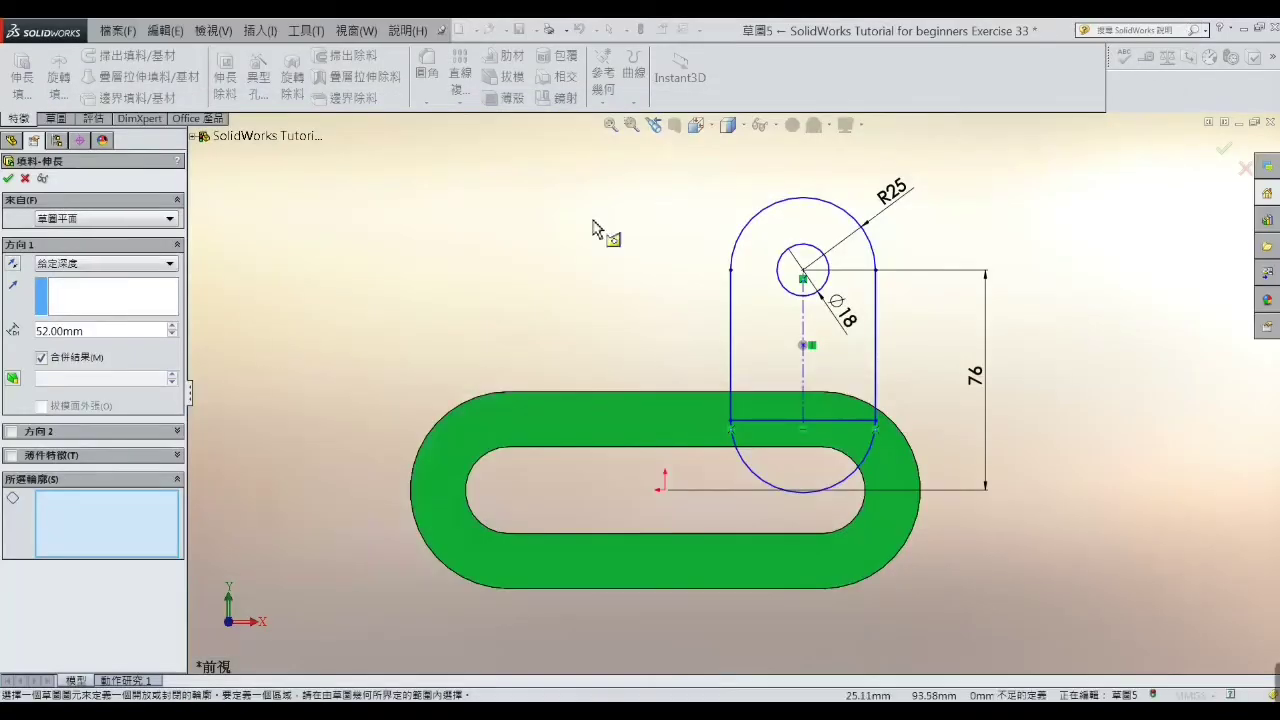
pyautogui.moveTo(124, 334); pyautogui.dragTo(8, 334)
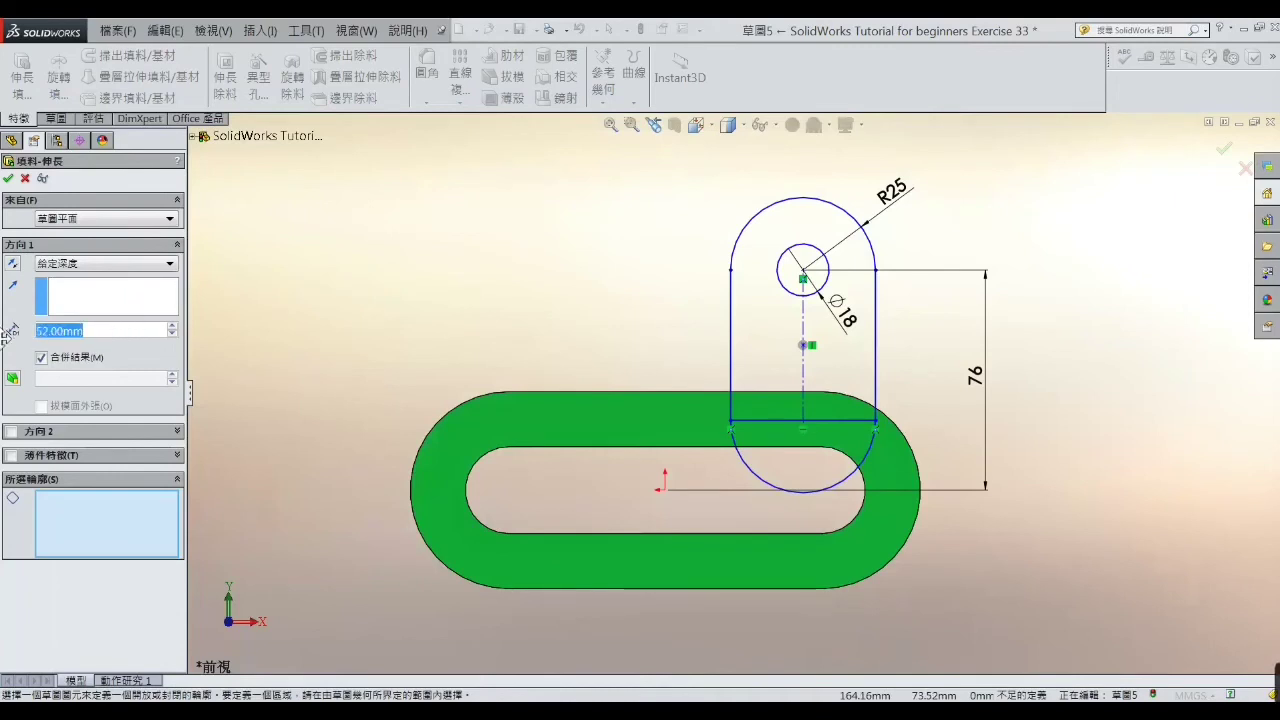
pyautogui.write('34')
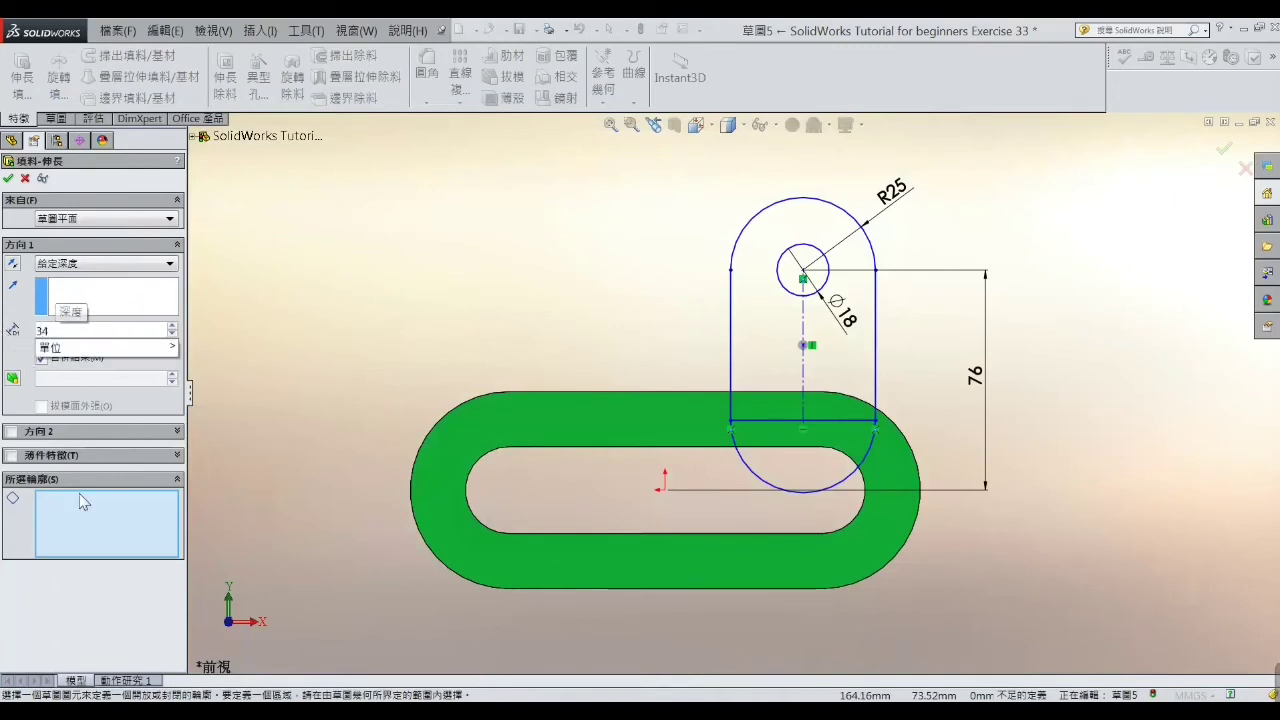
pyautogui.click(99, 502)
pyautogui.click(746, 362)
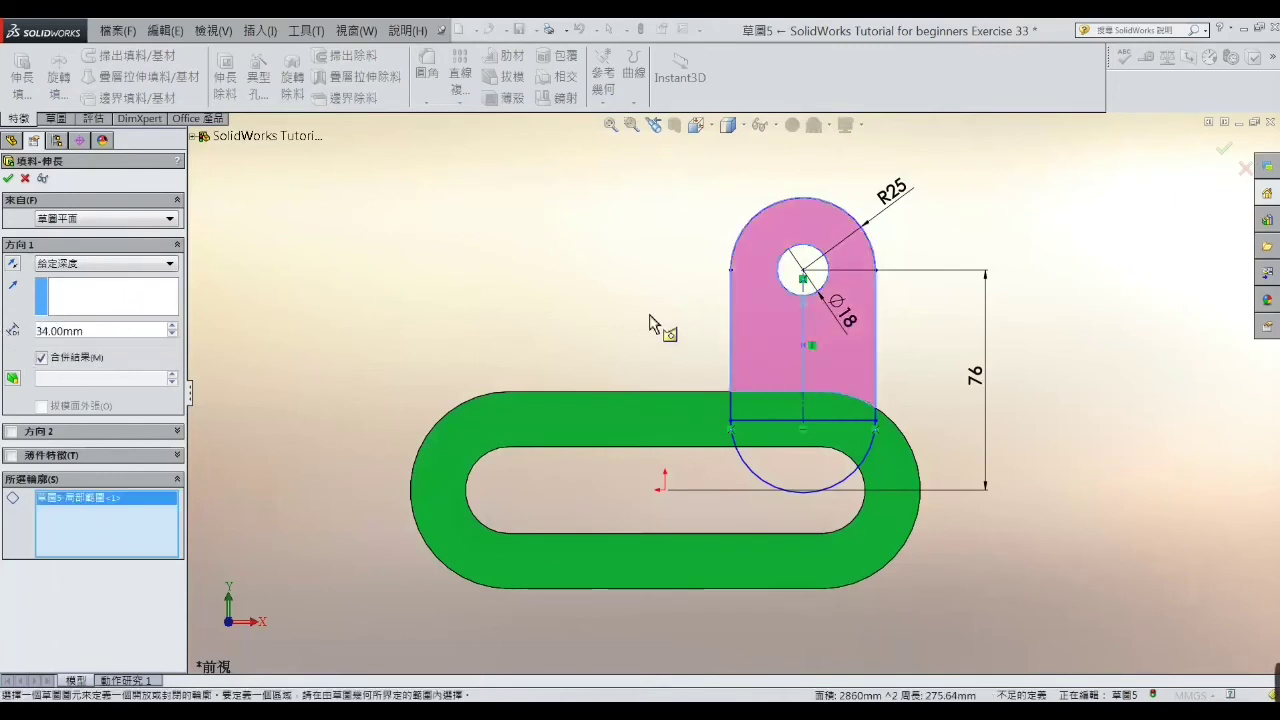
pyautogui.click(13, 265)
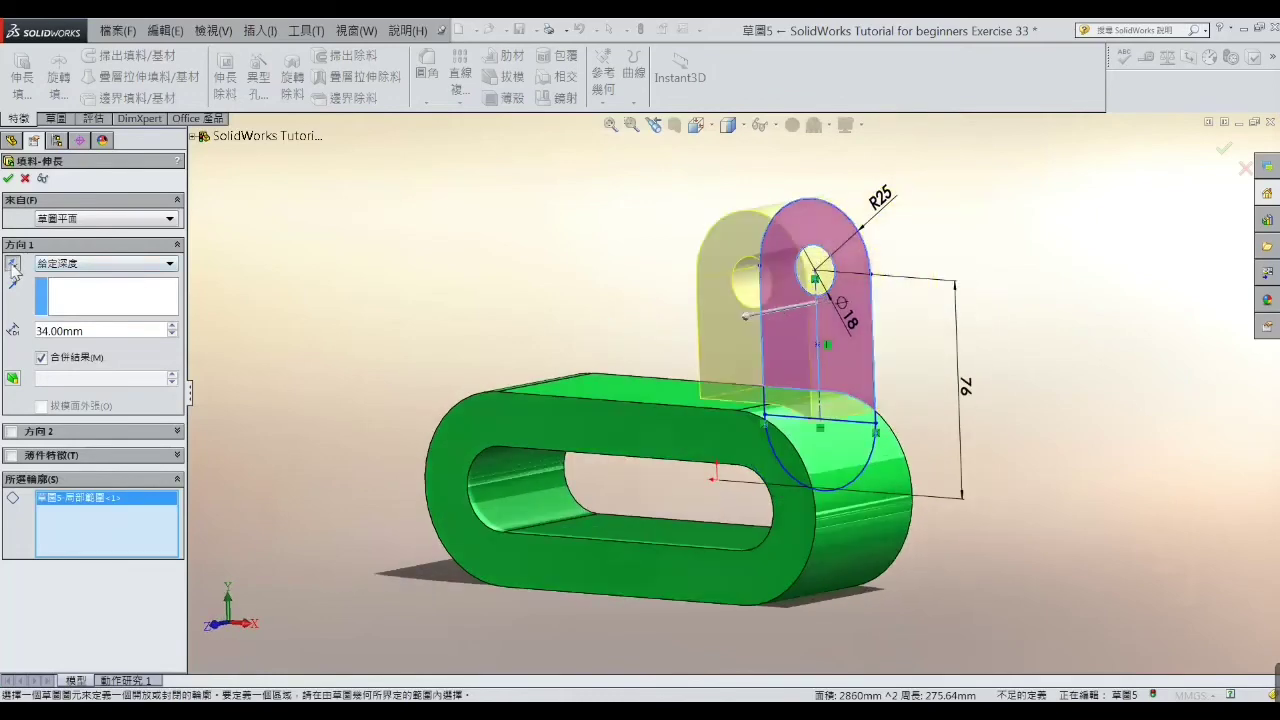
pyautogui.click(8, 179)
pyautogui.moveTo(397, 320)
pyautogui.mouseDown(button='middle')
pyautogui.moveTo(480, 323)
pyautogui.moveTo(474, 342)
pyautogui.mouseUp(button='middle')
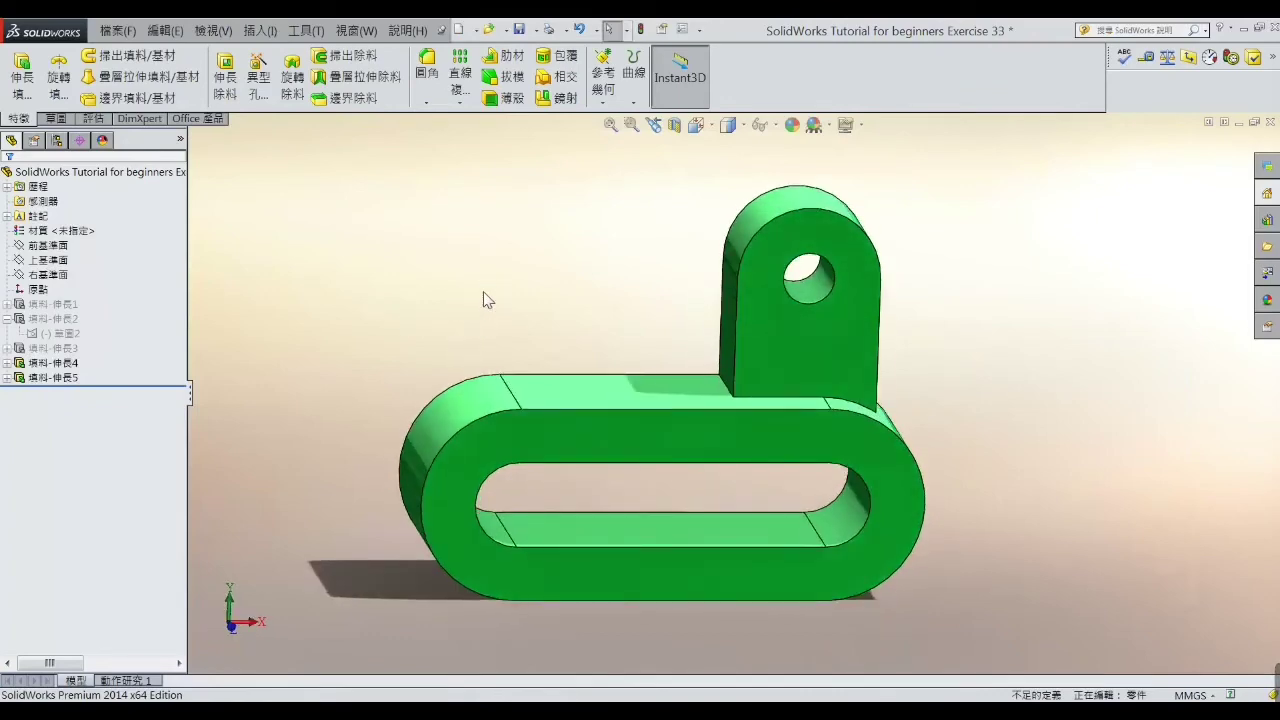
pyautogui.moveTo(506, 292)
pyautogui.mouseDown(button='middle')
pyautogui.moveTo(534, 297)
pyautogui.moveTo(371, 297)
pyautogui.moveTo(366, 343)
pyautogui.mouseUp(button='middle')
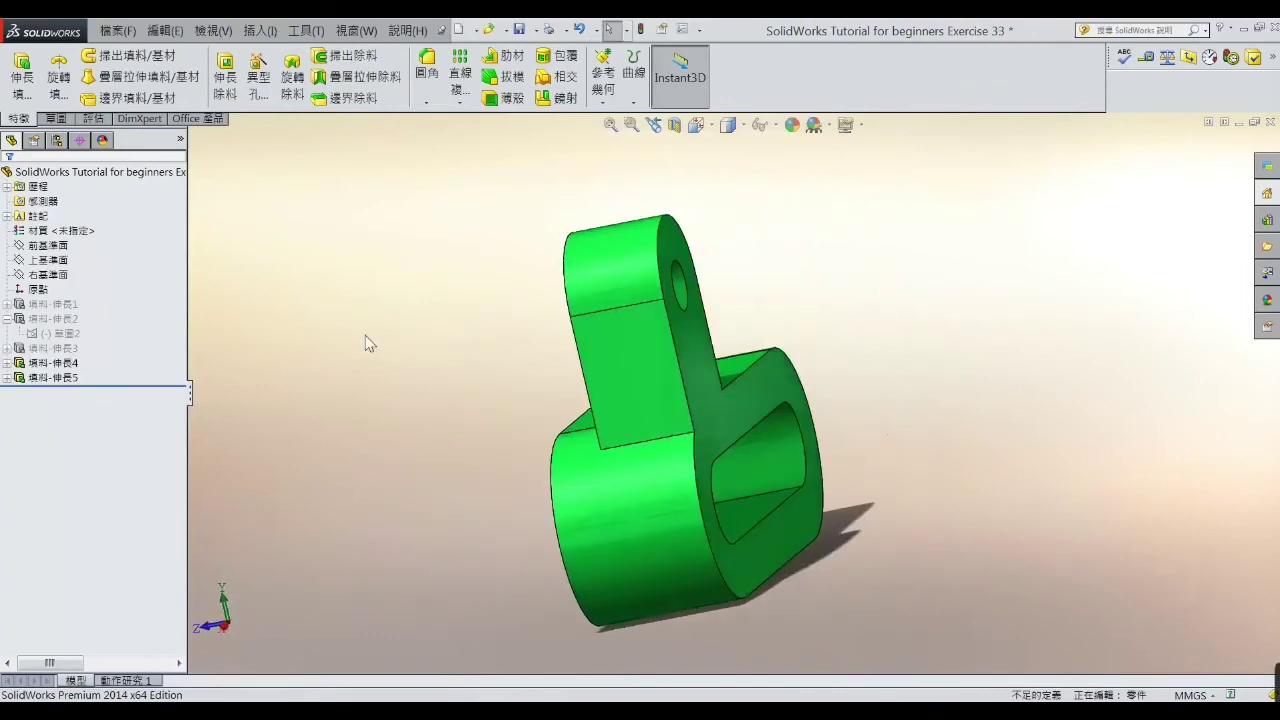
# Step: Start Sketch6 on the back face and draw a slanted line from the lug top to the ring's right end
pyautogui.click(761, 387)
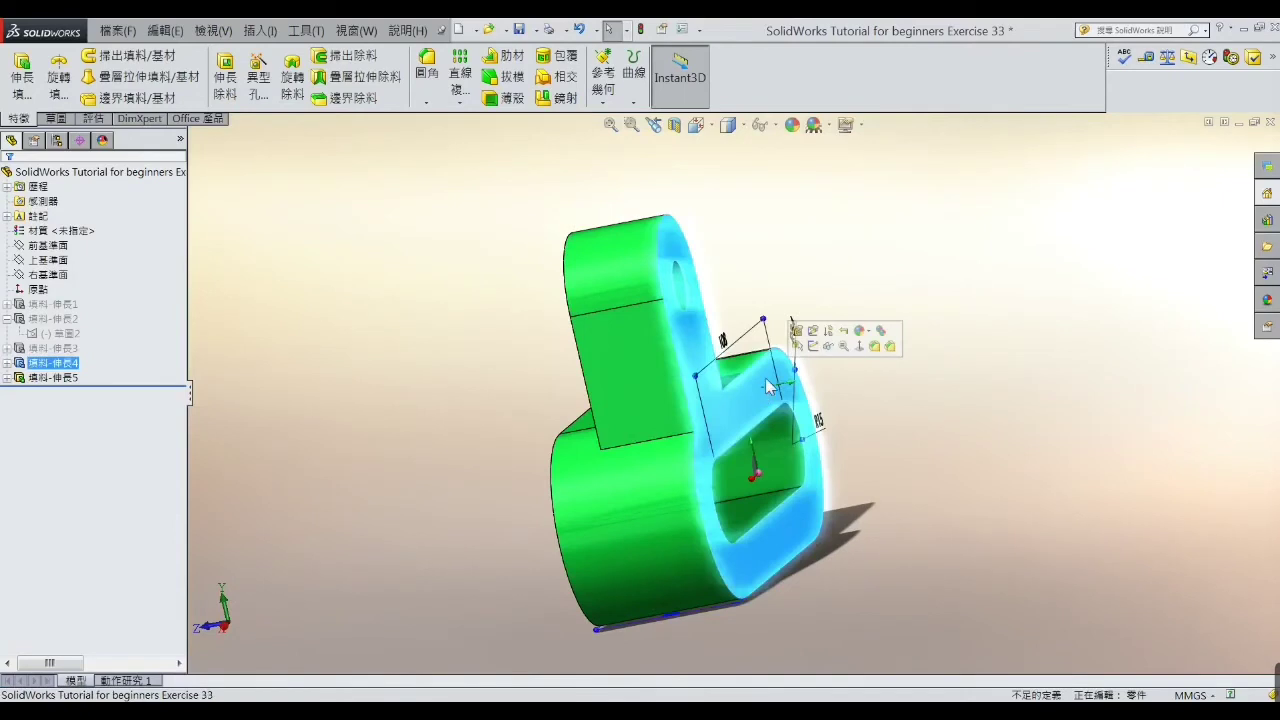
pyautogui.click(822, 343)
pyautogui.scroll(2, 798, 283)
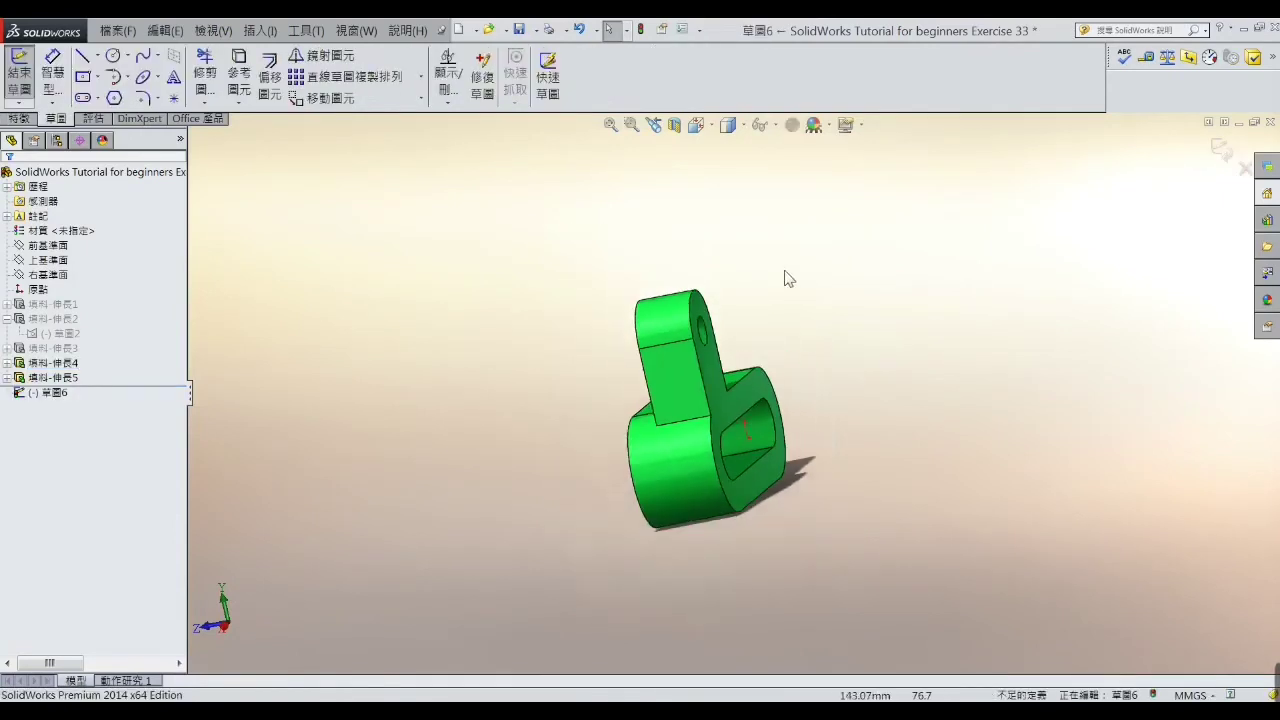
pyautogui.click(697, 124)
pyautogui.click(789, 215)
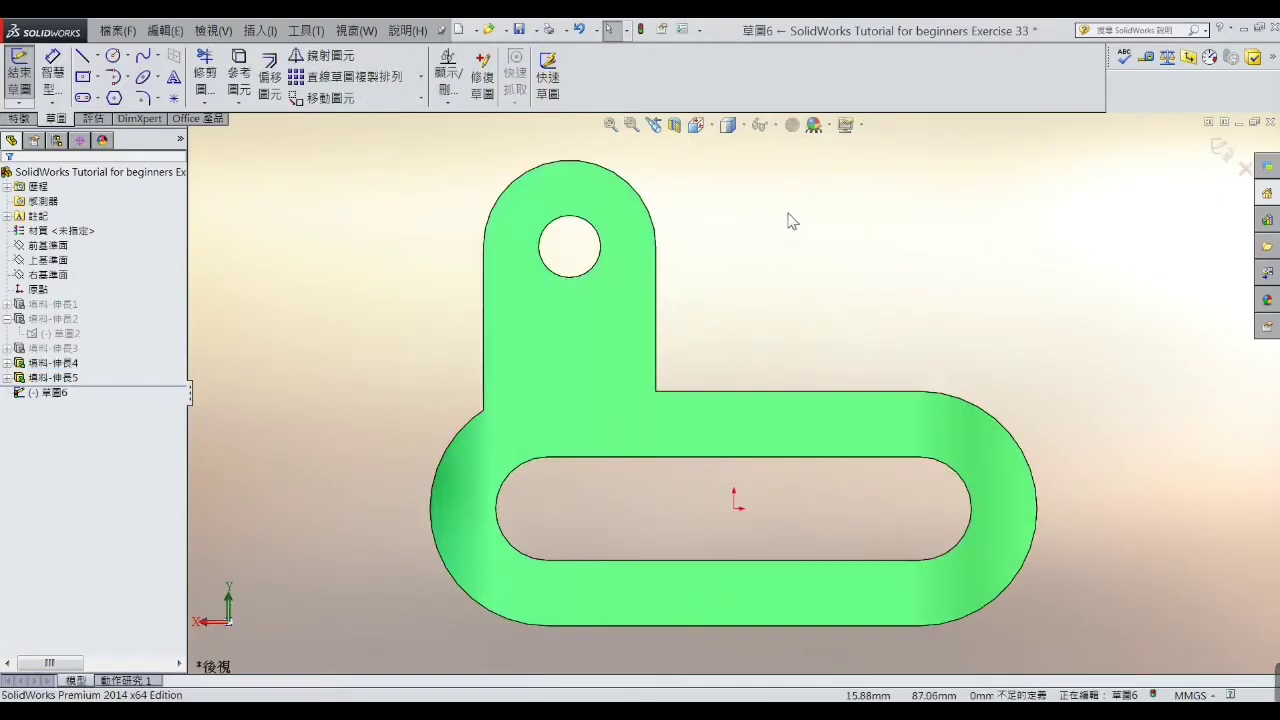
pyautogui.click(83, 56)
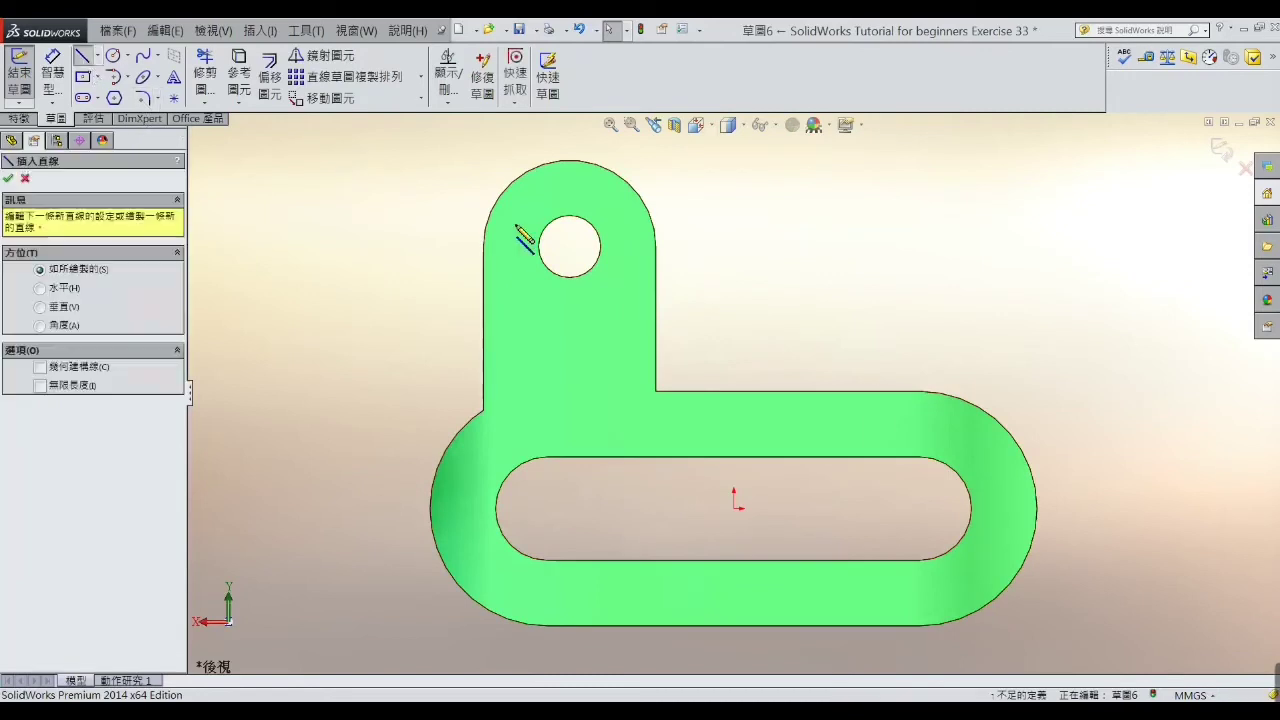
pyautogui.click(640, 197)
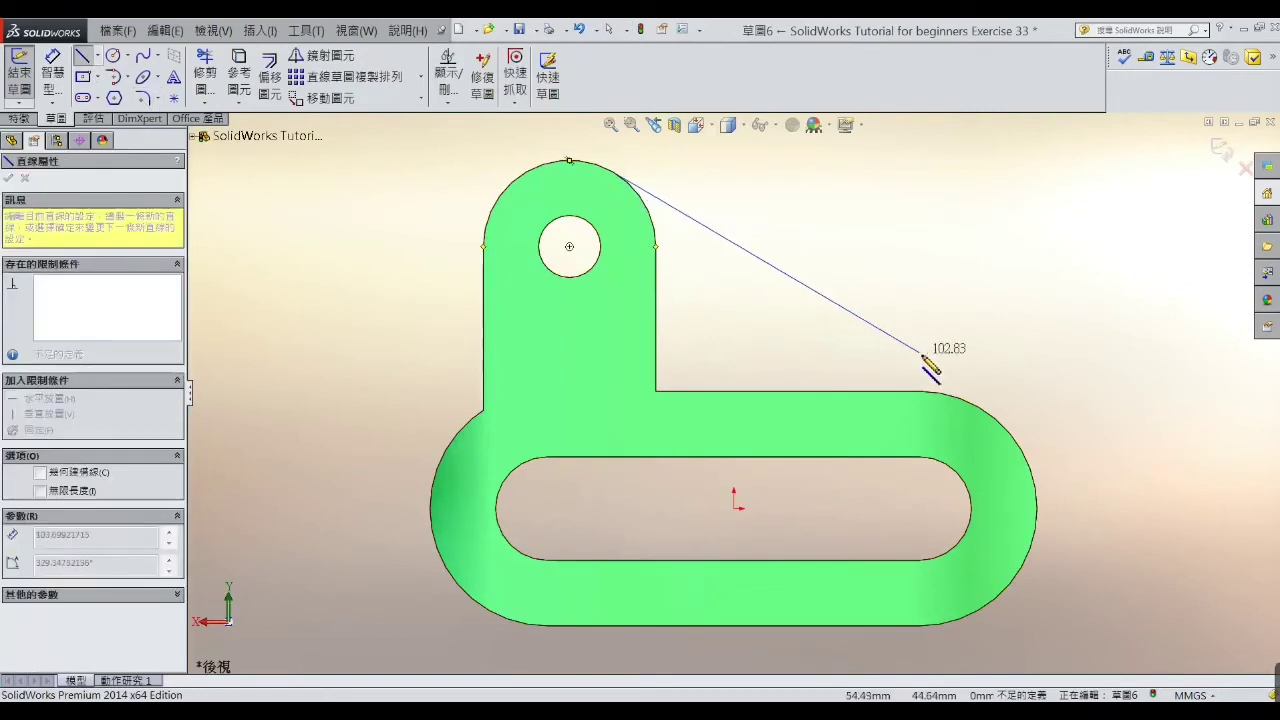
pyautogui.click(1027, 432)
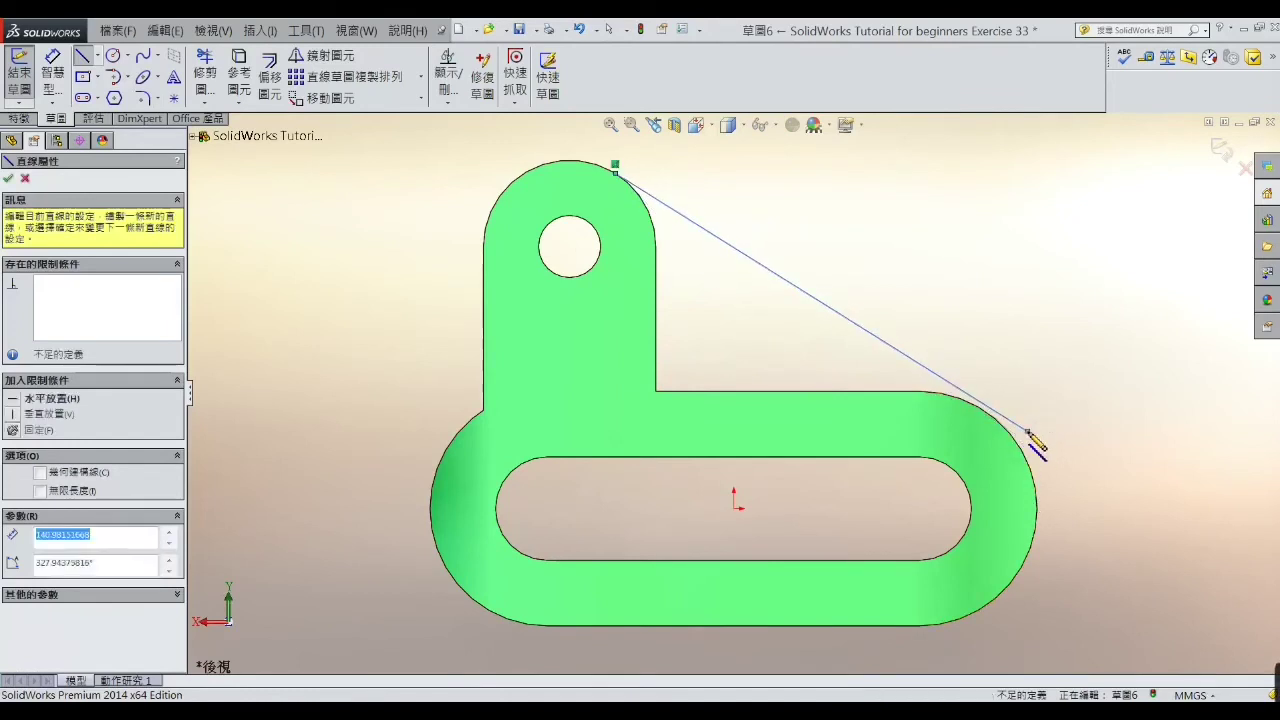
pyautogui.rightClick(1030, 432)
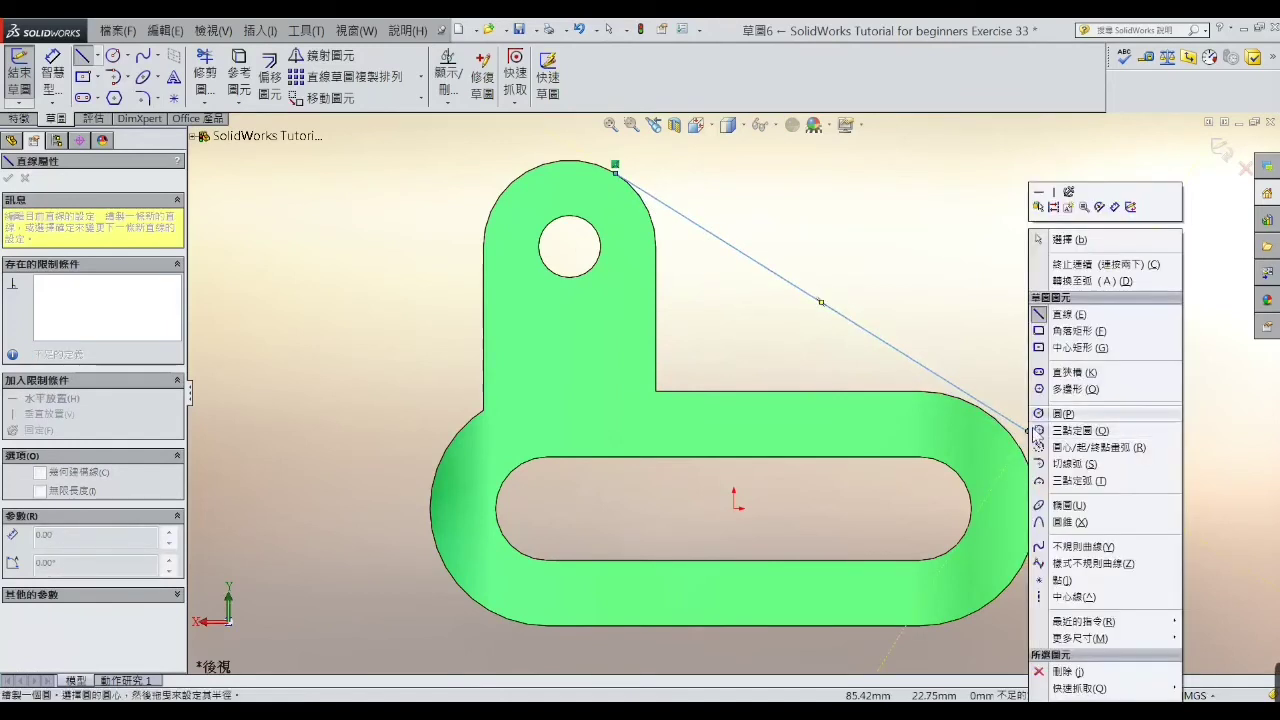
pyautogui.click(1041, 241)
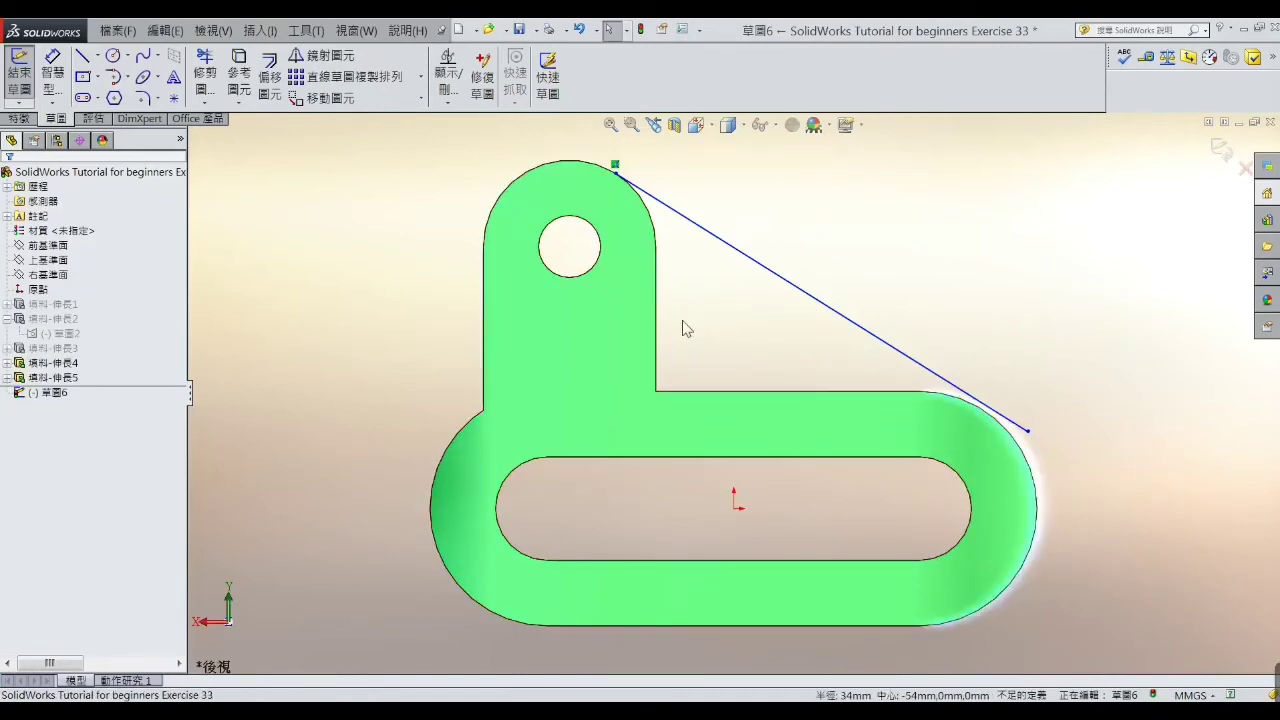
# Step: Convert the back face's edges into Sketch6 geometry
pyautogui.press('l')
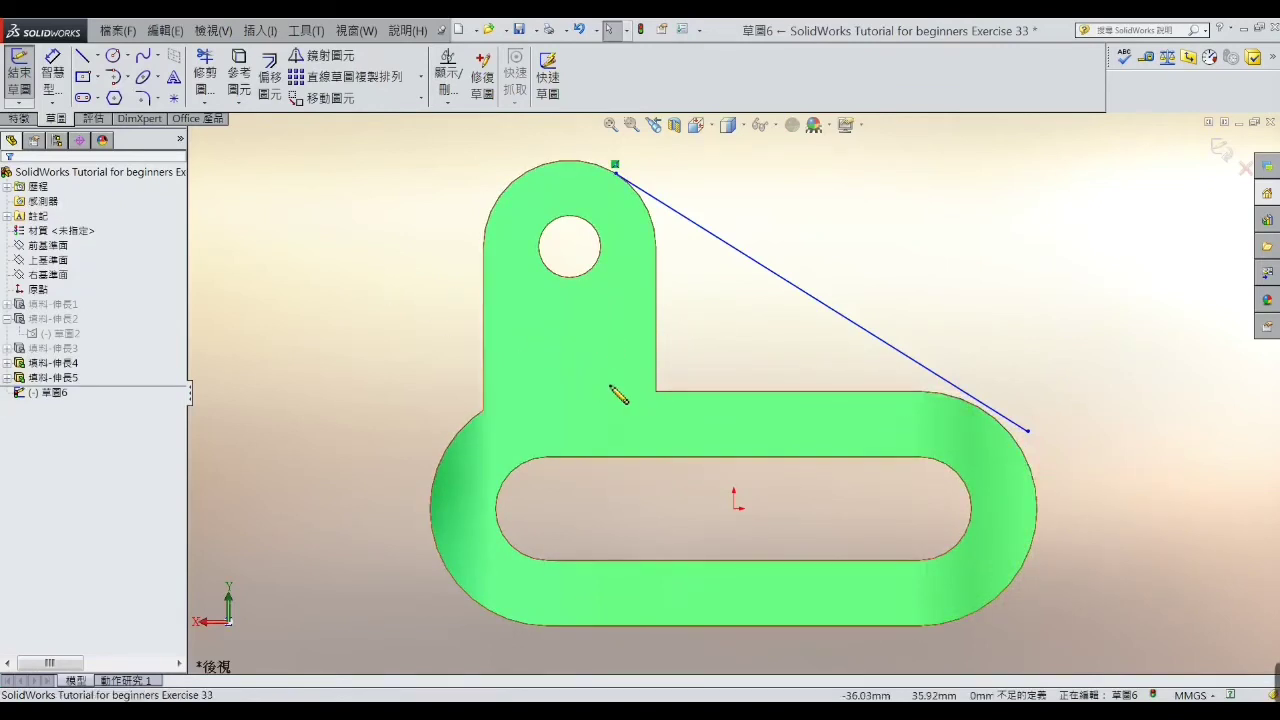
pyautogui.rightClick(363, 303)
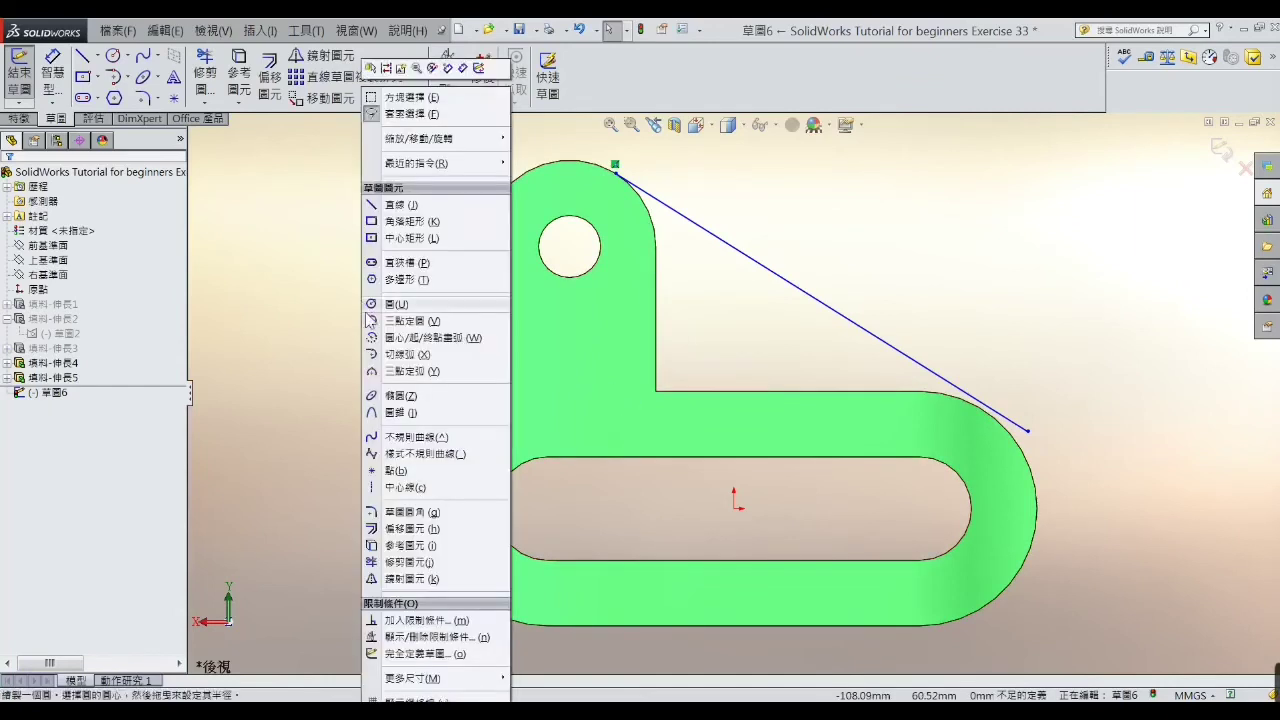
pyautogui.click(395, 94)
pyautogui.click(617, 403)
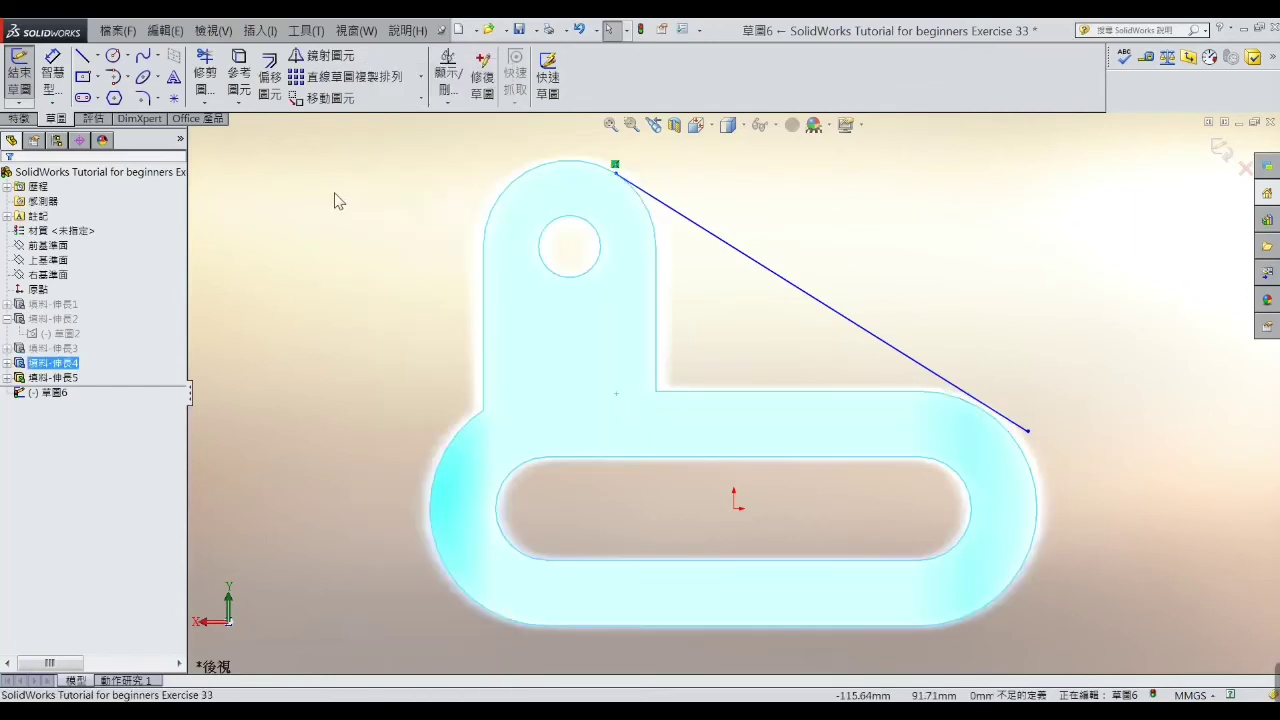
pyautogui.click(239, 68)
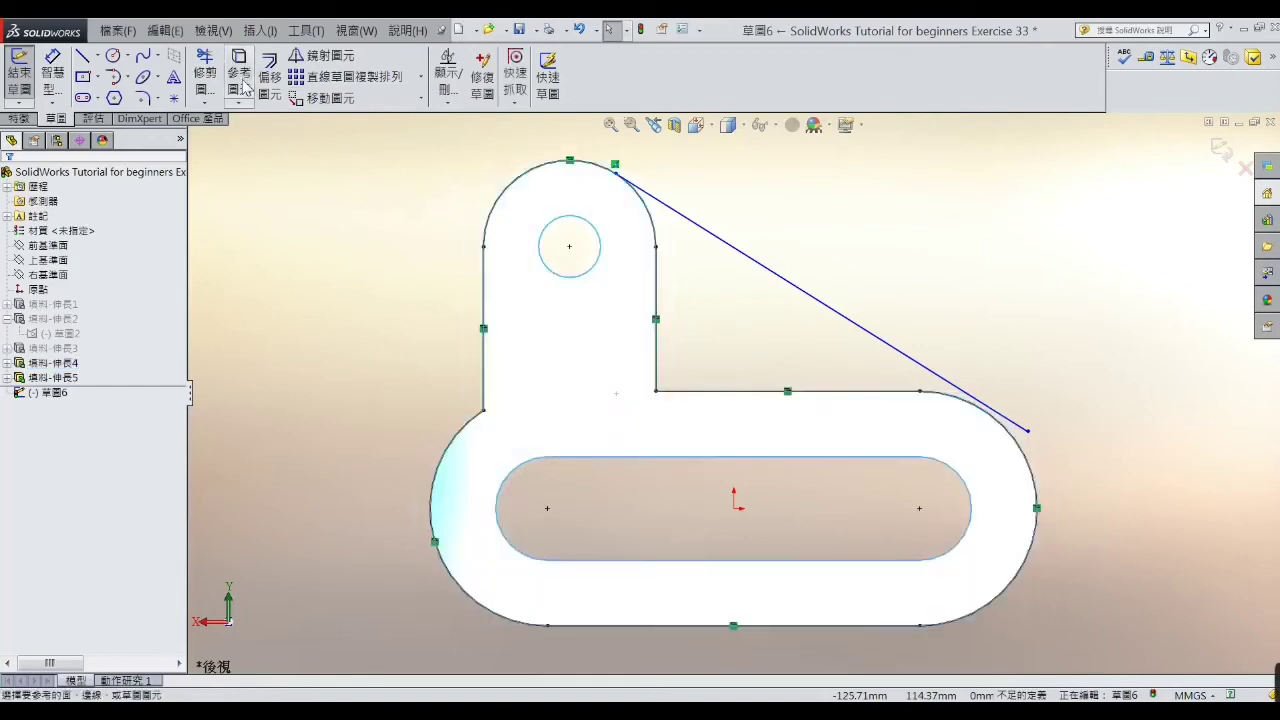
# Step: Snap the angled line's lower end onto the ring's right arc and make it tangent there
pyautogui.click(1012, 422)
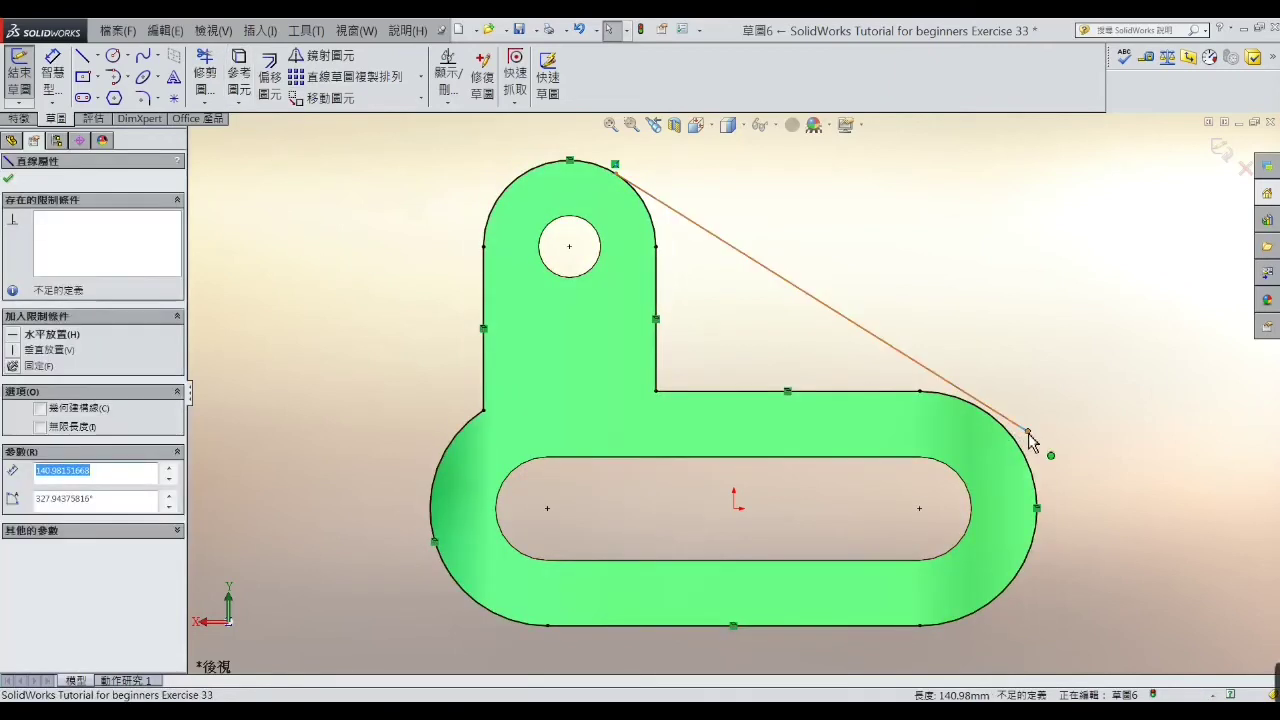
pyautogui.moveTo(1028, 433); pyautogui.dragTo(995, 416)
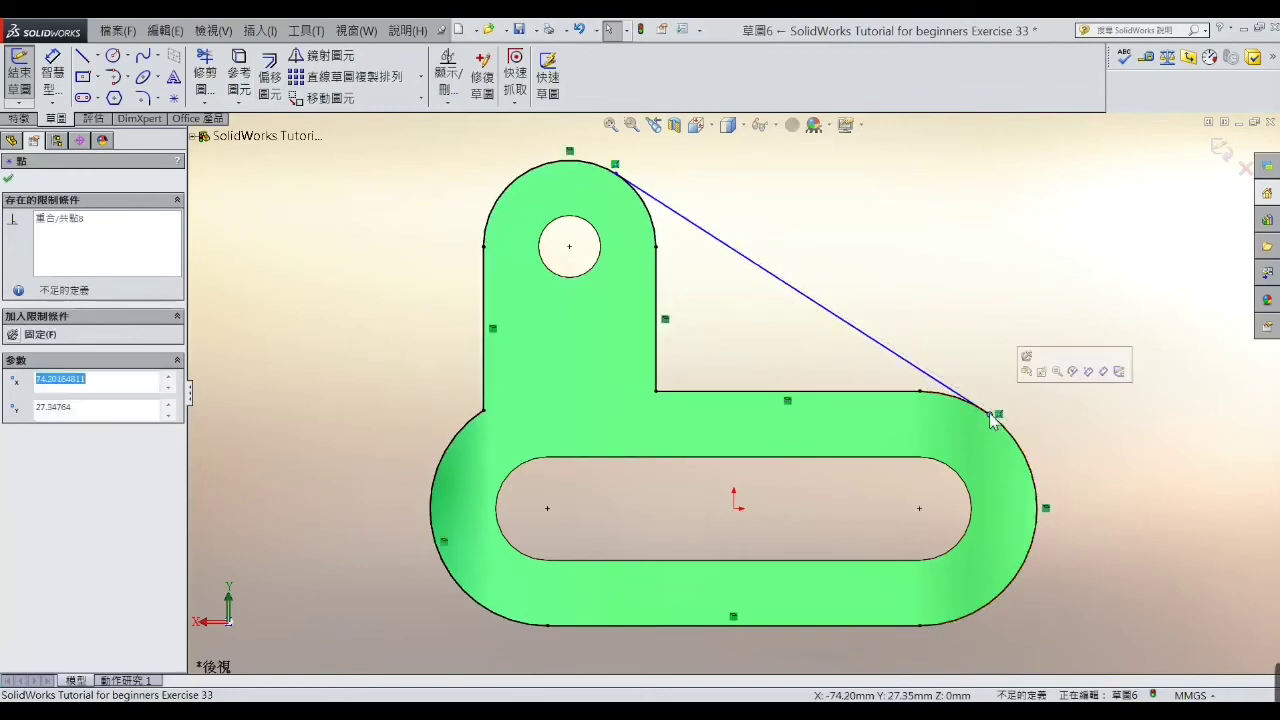
pyautogui.click(1010, 390)
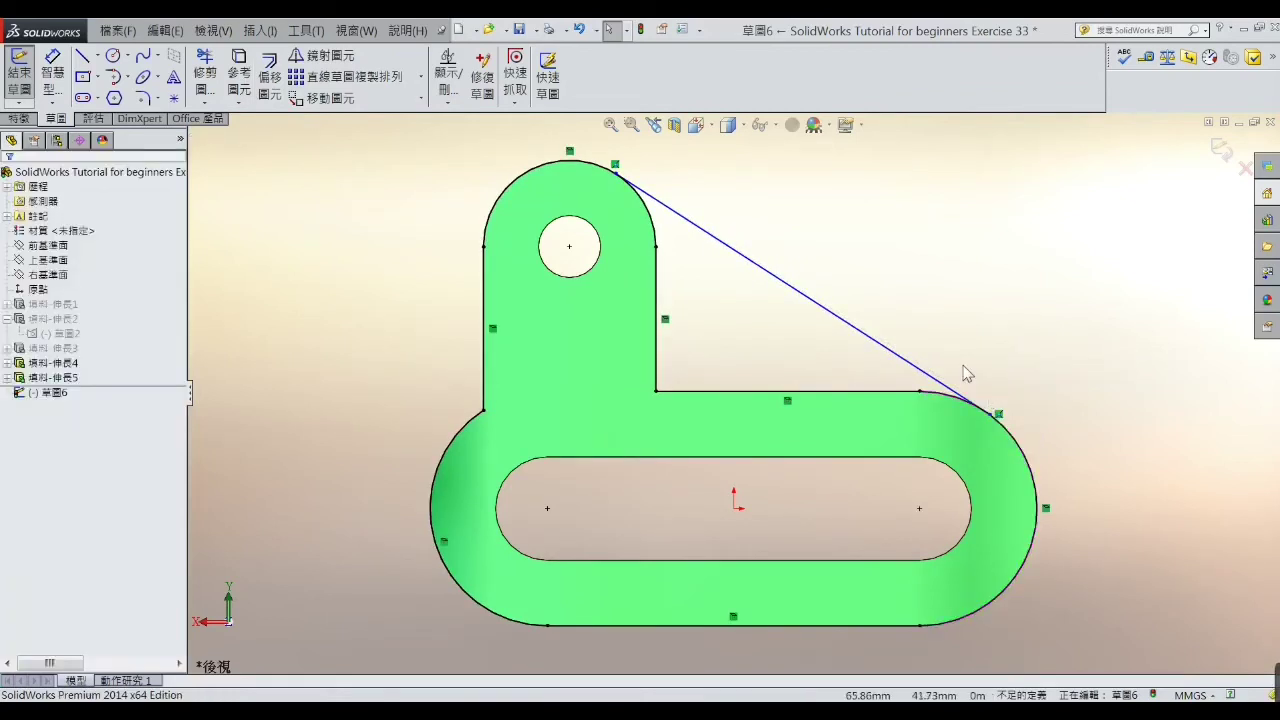
pyautogui.click(962, 398)
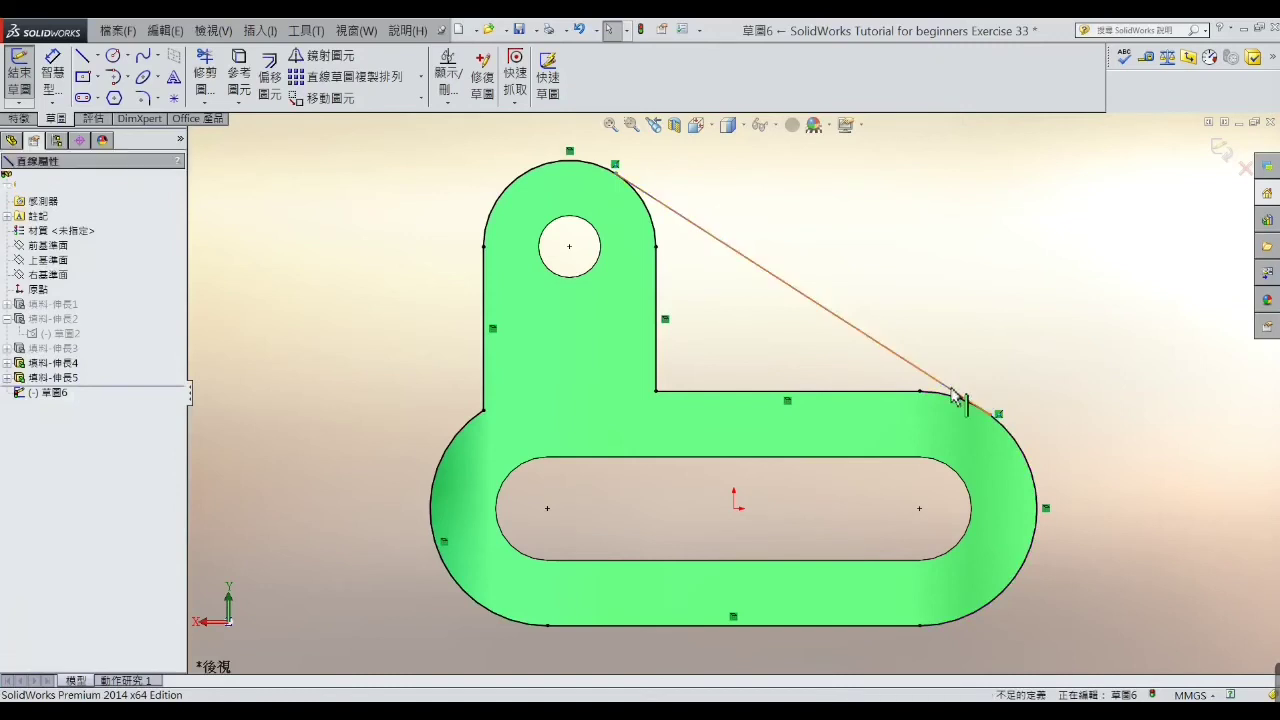
pyautogui.keyDown('ctrl'); pyautogui.click(997, 421); pyautogui.keyUp('ctrl')
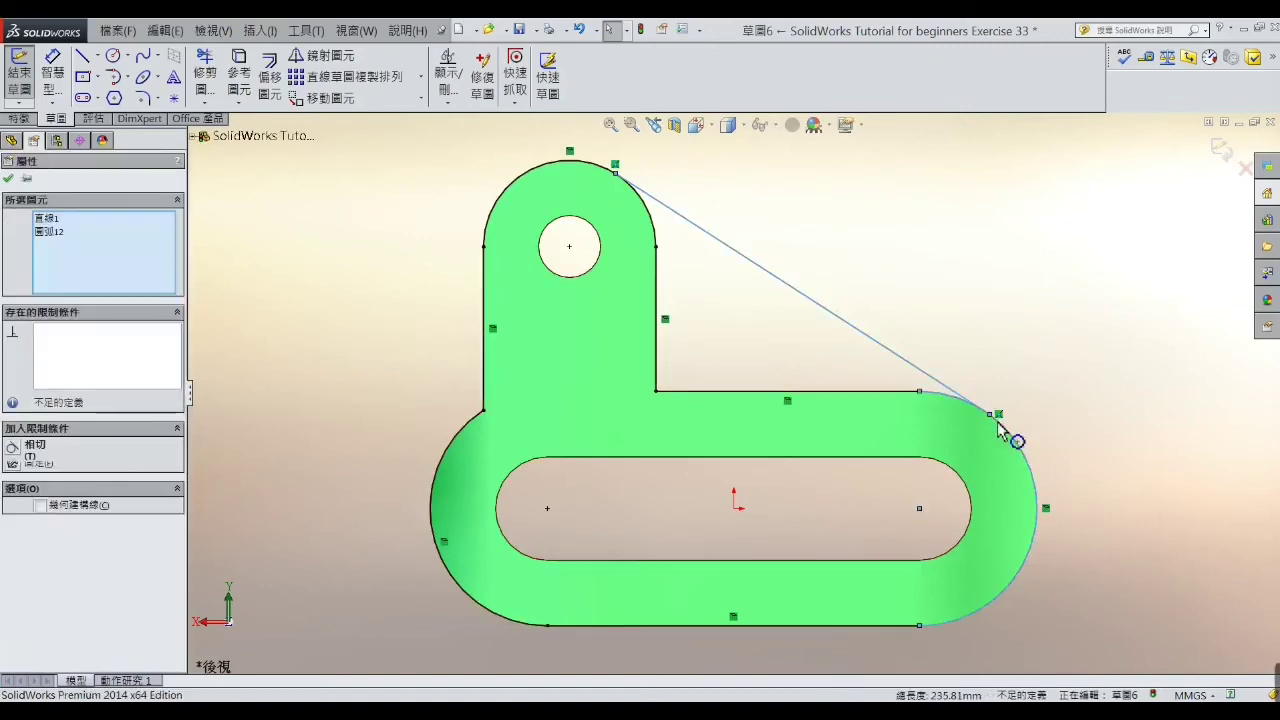
pyautogui.click(14, 449)
# Step: Make the angled line tangent to the lug's top arc, fully defining Sketch6
pyautogui.scroll(-2, 617, 208)
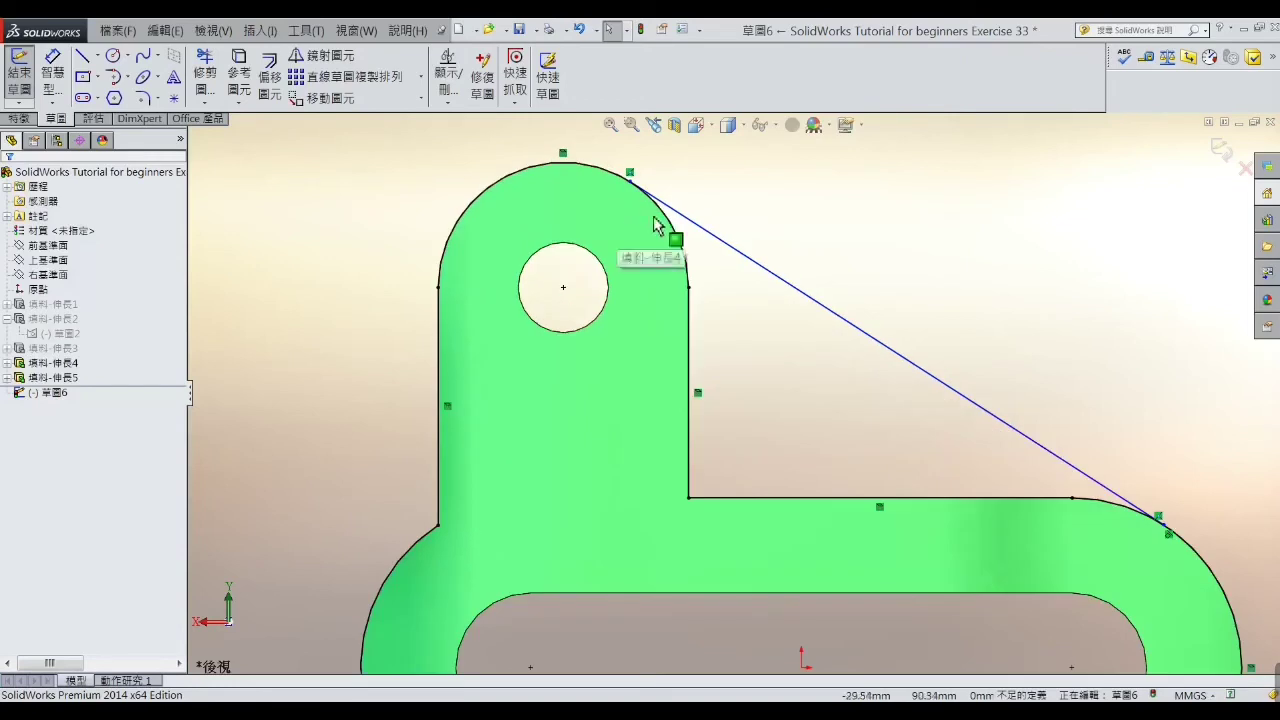
pyautogui.click(666, 220)
pyautogui.keyDown('ctrl'); pyautogui.click(666, 220); pyautogui.keyUp('ctrl')
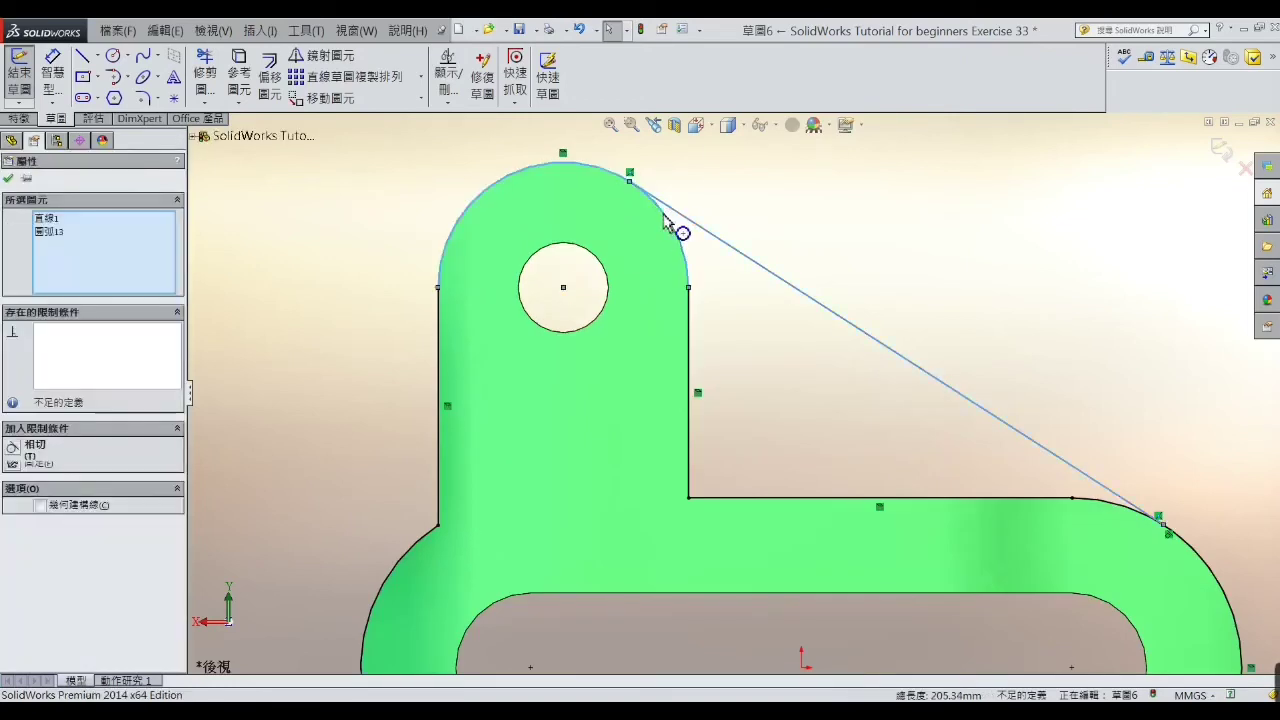
pyautogui.click(13, 451)
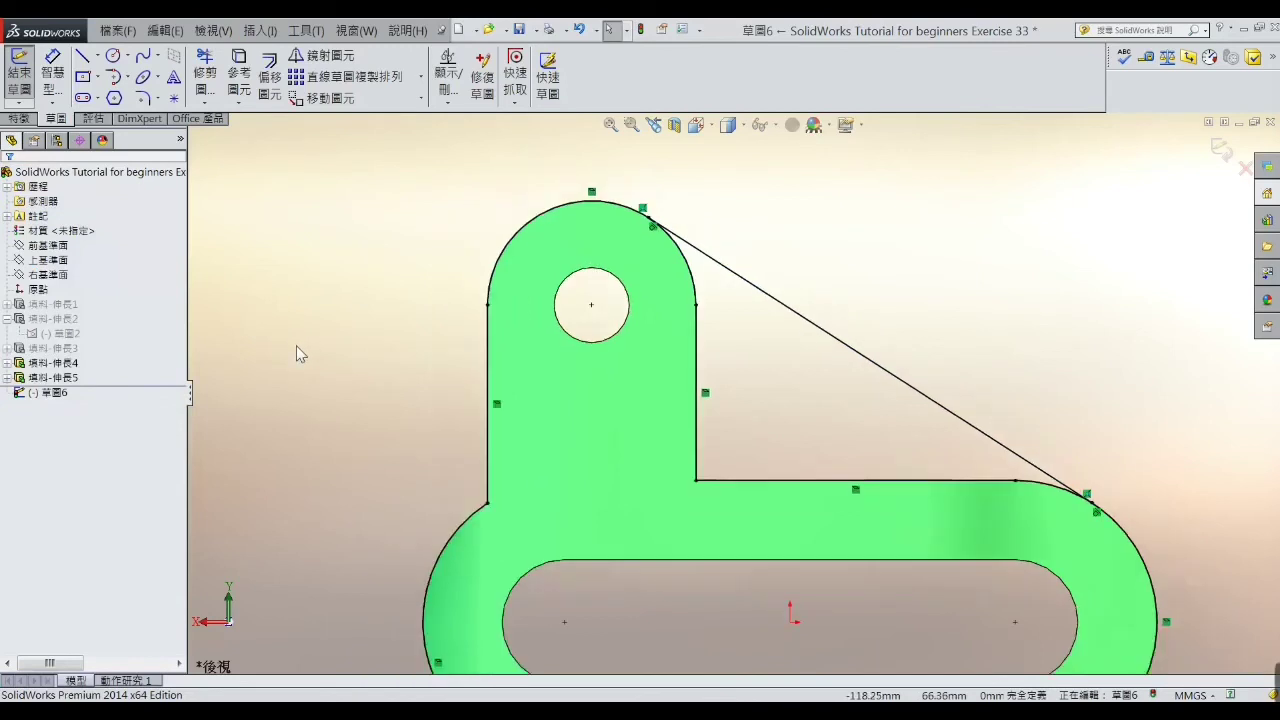
pyautogui.press('f')
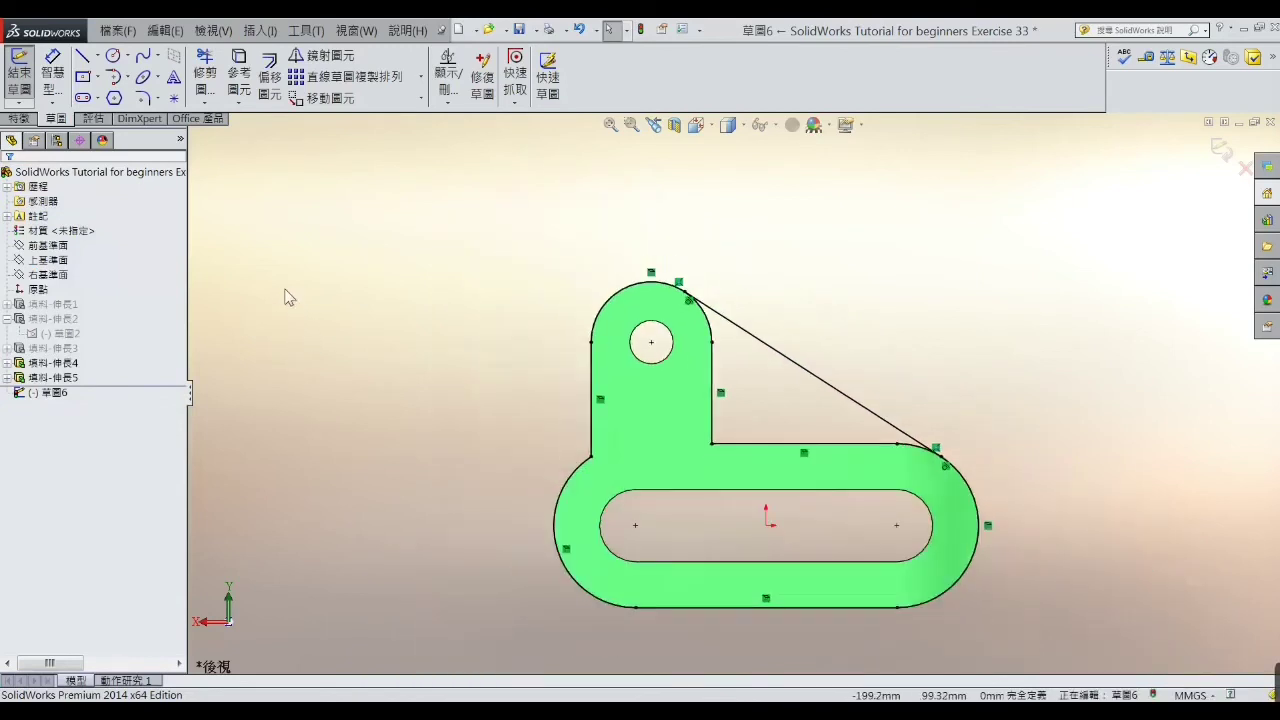
pyautogui.click(19, 118)
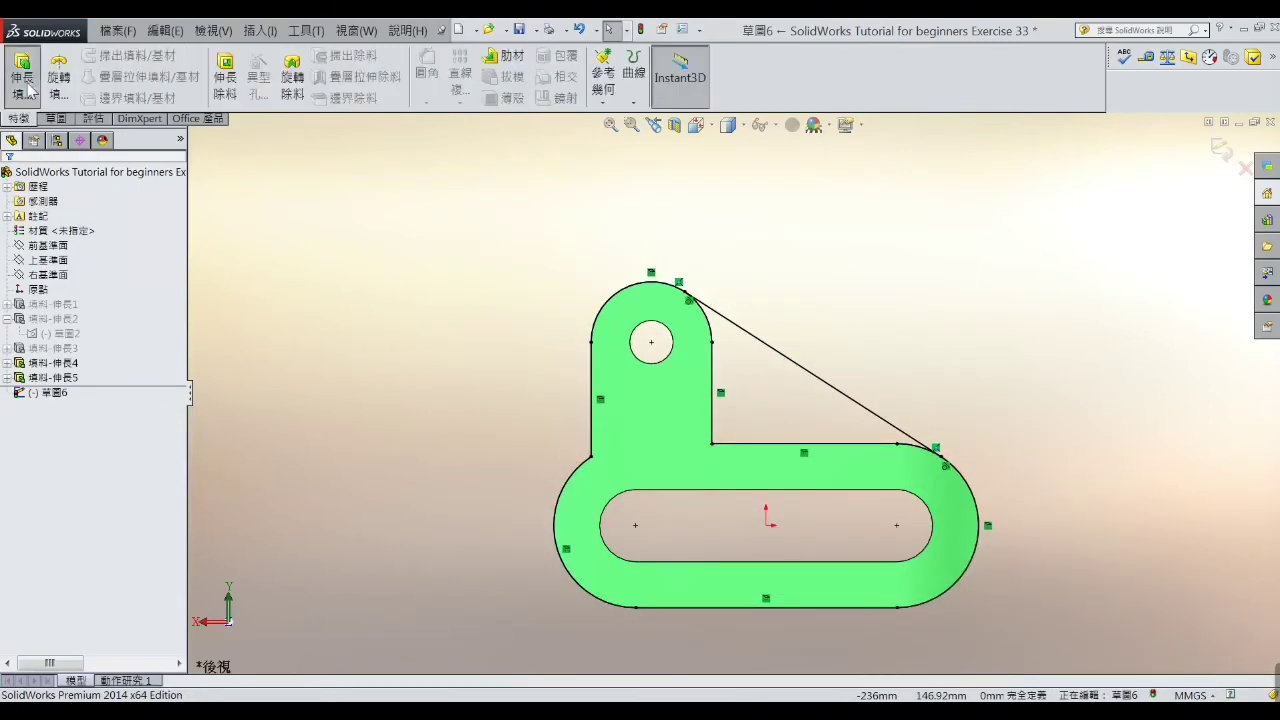
# Step: Extrude Sketch6's triangular region 22 mm, reversed, as Boss-Extrude6 joining lug and ring
pyautogui.click(21, 75)
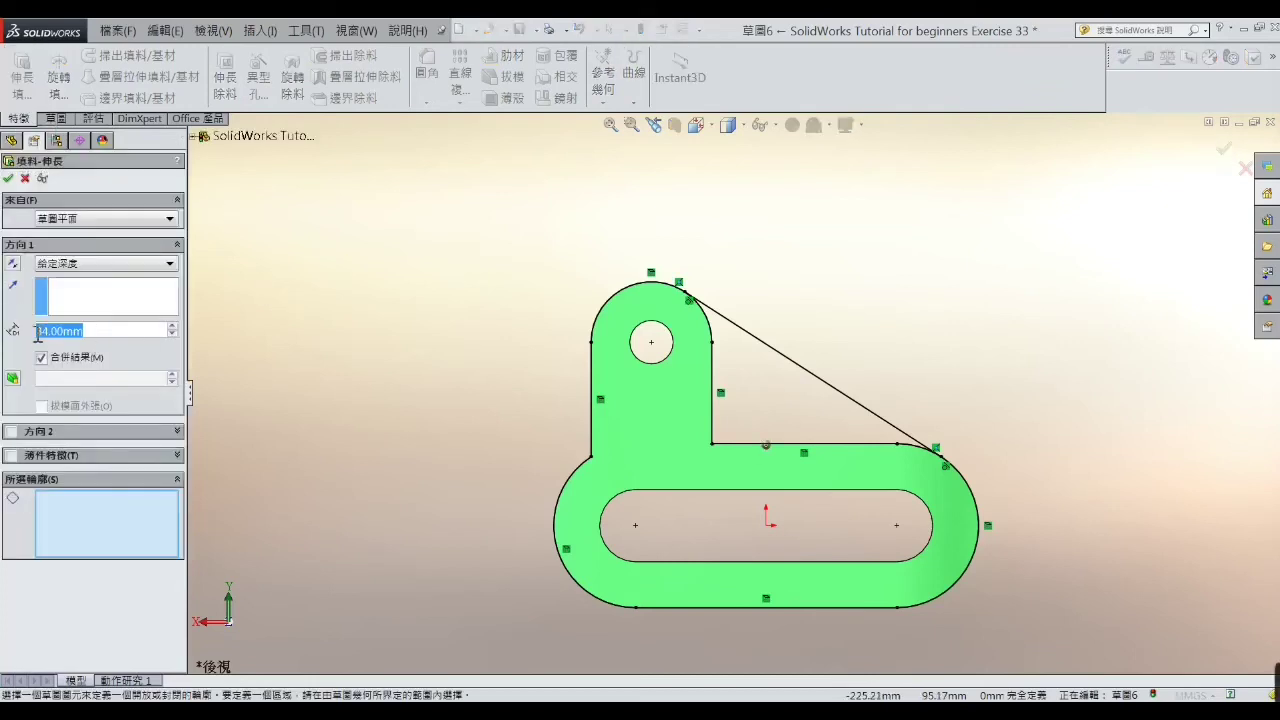
pyautogui.hotkey('alt', 'Tab')
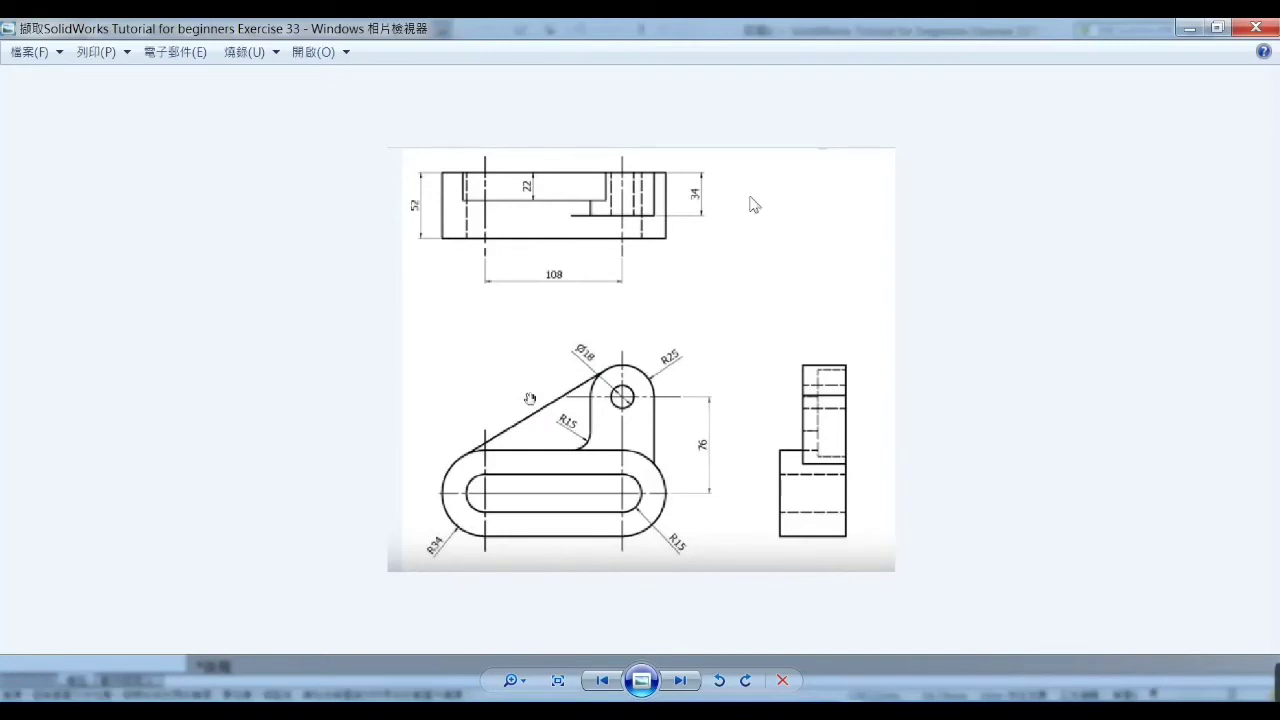
pyautogui.click(1189, 28)
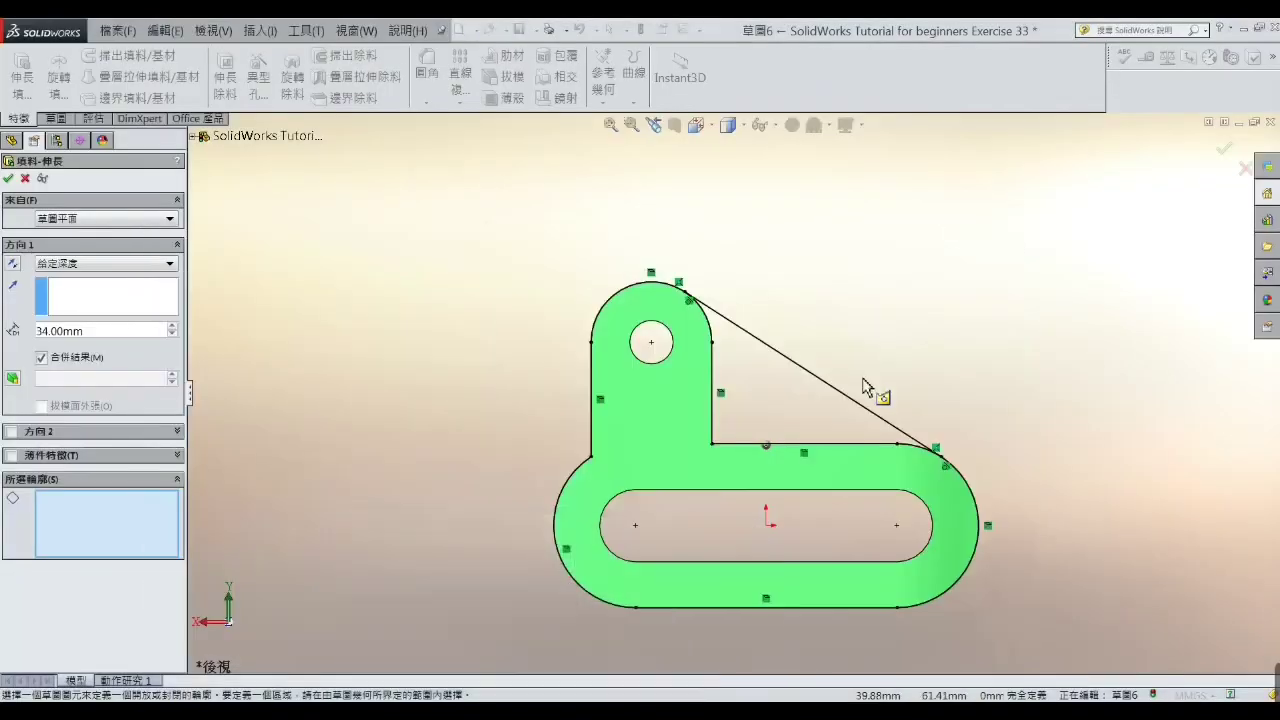
pyautogui.click(745, 386)
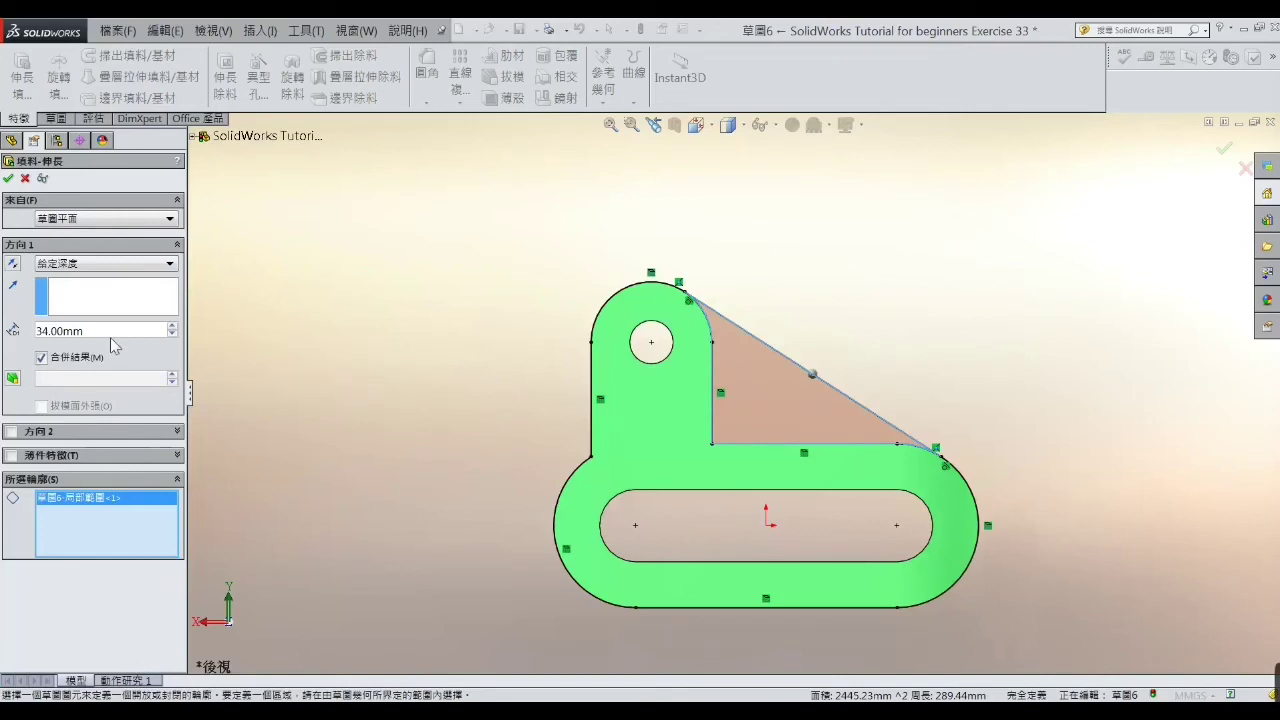
pyautogui.moveTo(110, 333); pyautogui.dragTo(4, 332)
pyautogui.write('22')
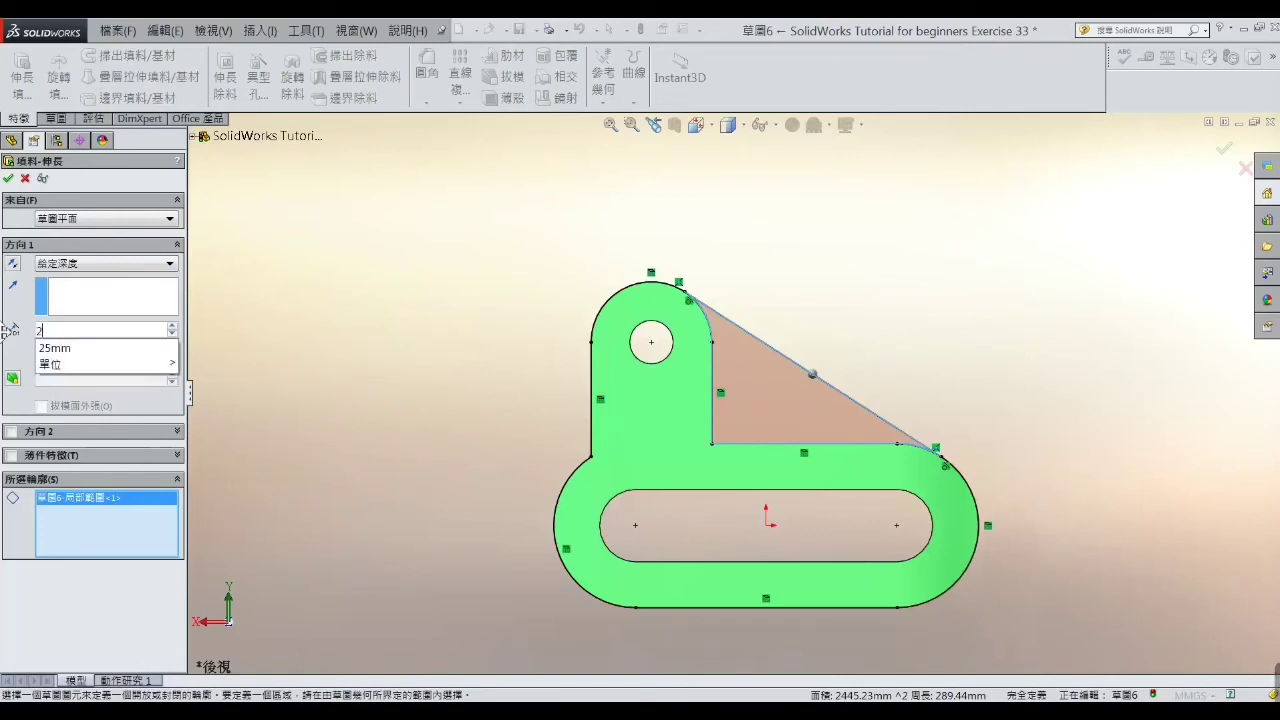
pyautogui.press('Return')
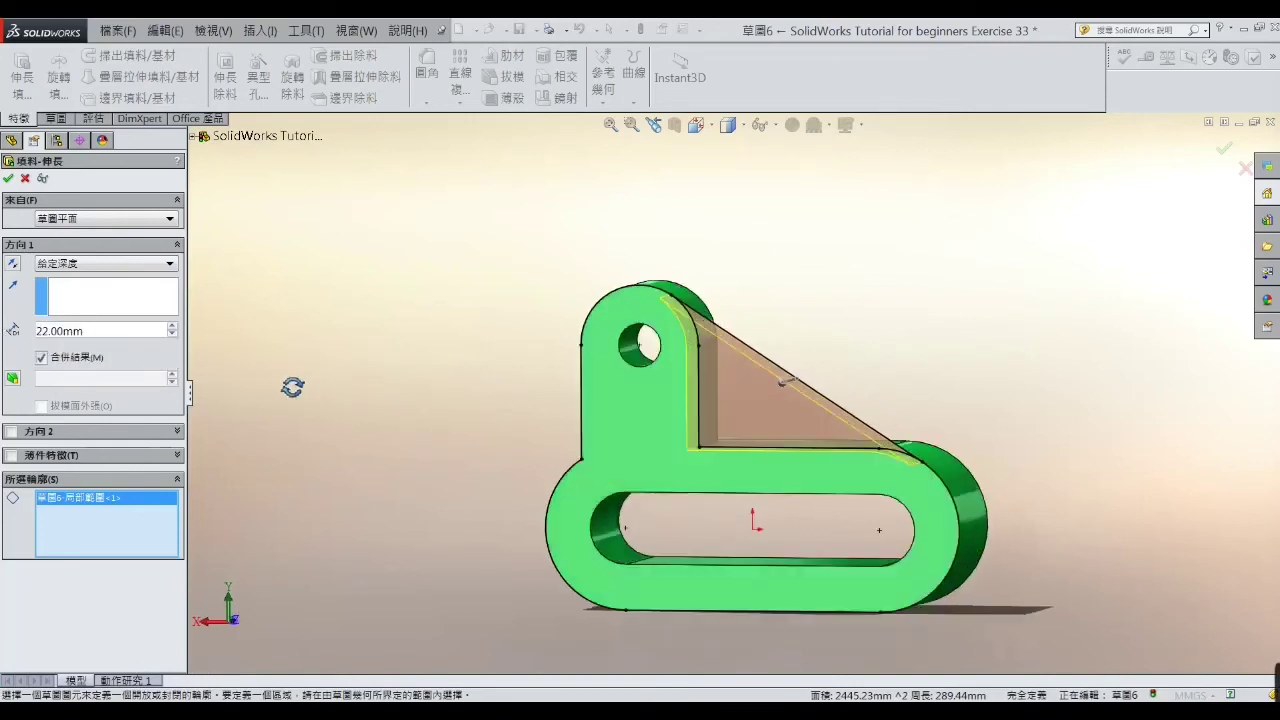
pyautogui.click(12, 265)
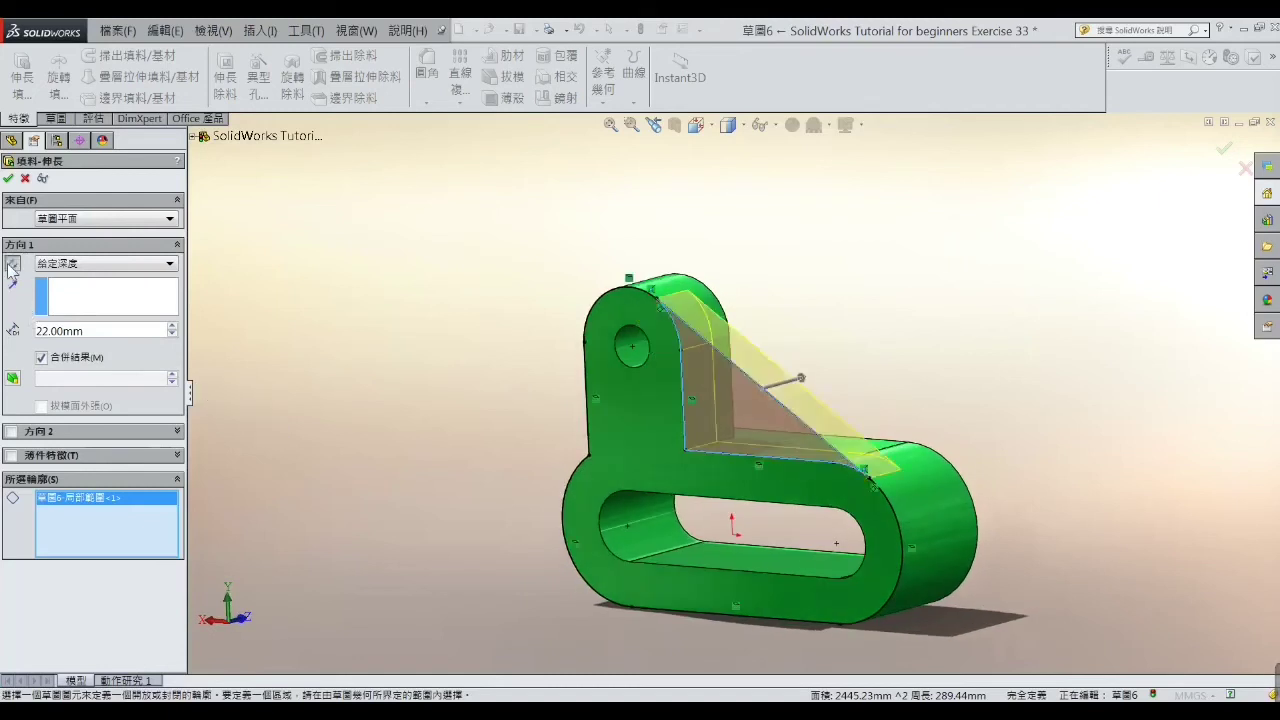
pyautogui.click(10, 180)
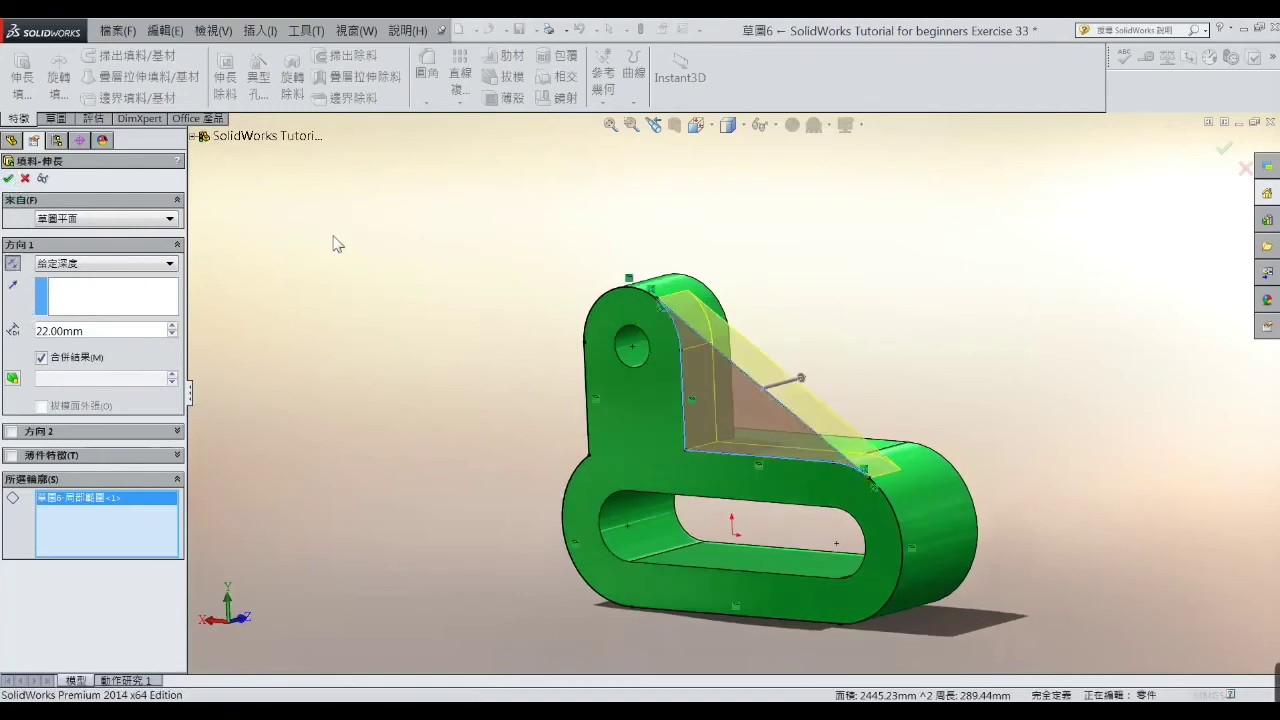
pyautogui.moveTo(425, 362)
pyautogui.mouseDown(button='middle')
pyautogui.moveTo(683, 371)
pyautogui.moveTo(737, 434)
pyautogui.moveTo(734, 449)
pyautogui.mouseUp(button='middle')
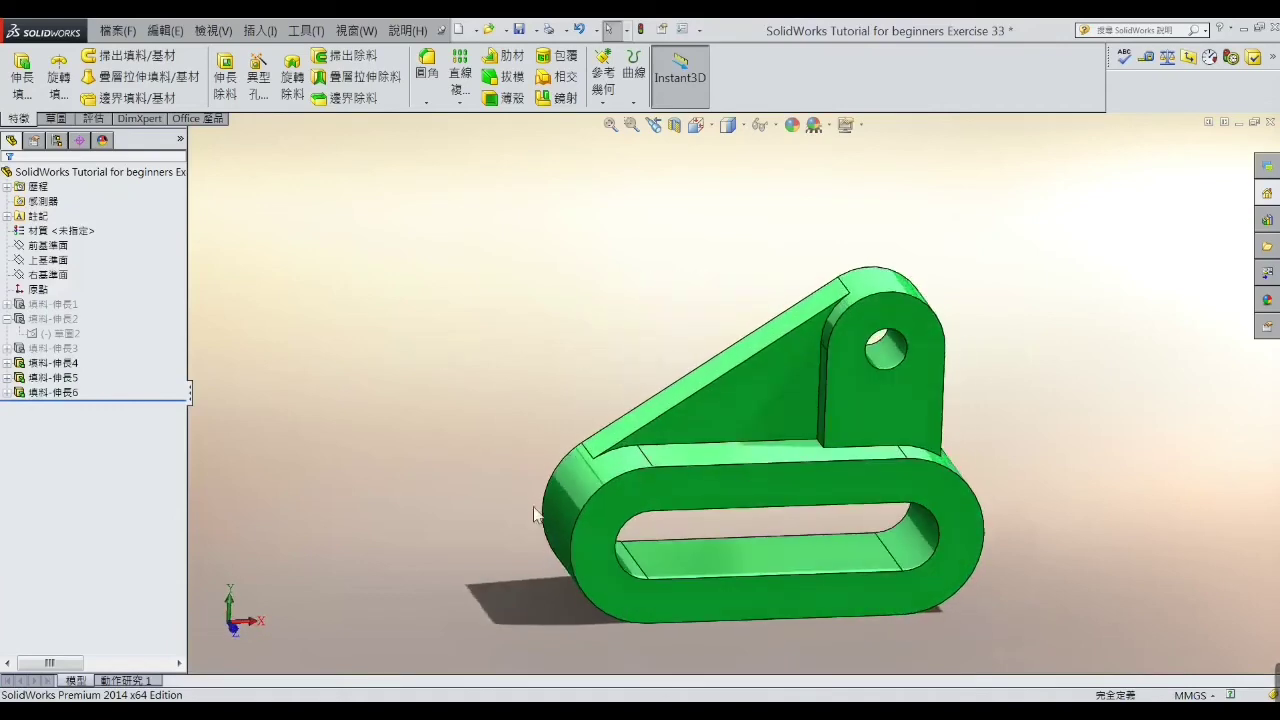
# Step: Add a 15 mm radius Fillet1 on the inner edge where the lug meets the slotted ring
pyautogui.click(514, 700)
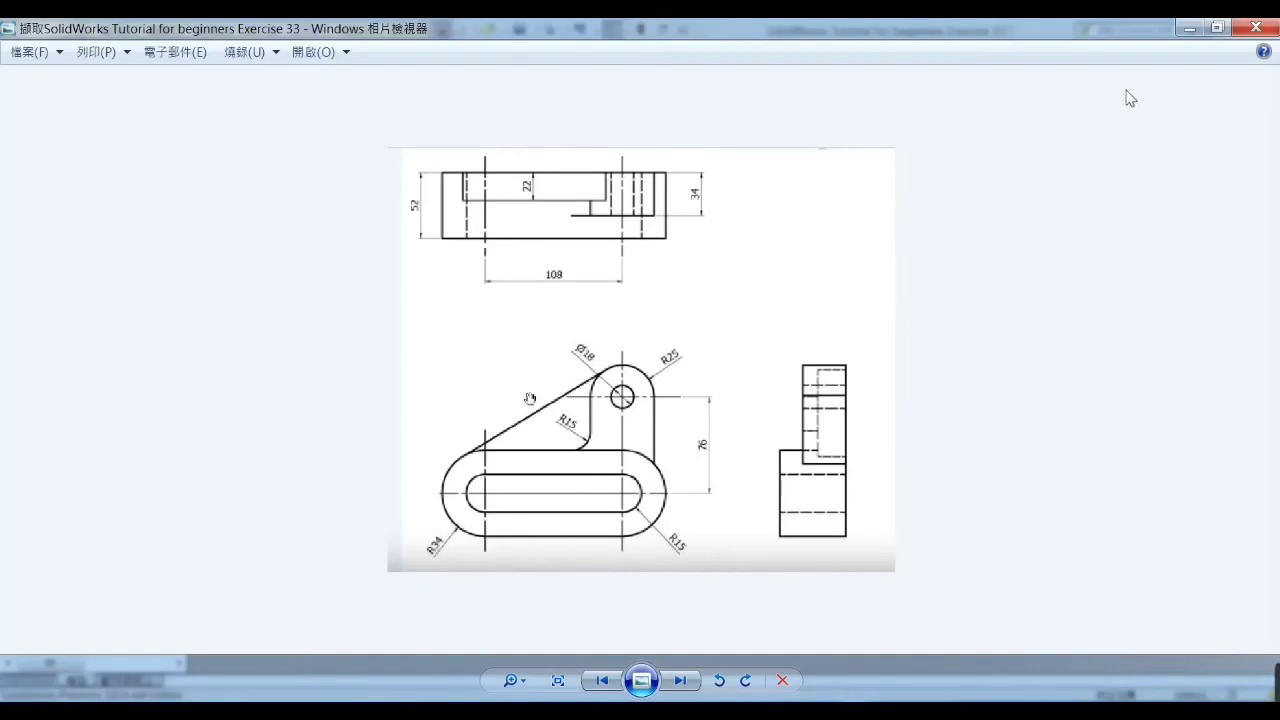
pyautogui.click(1190, 31)
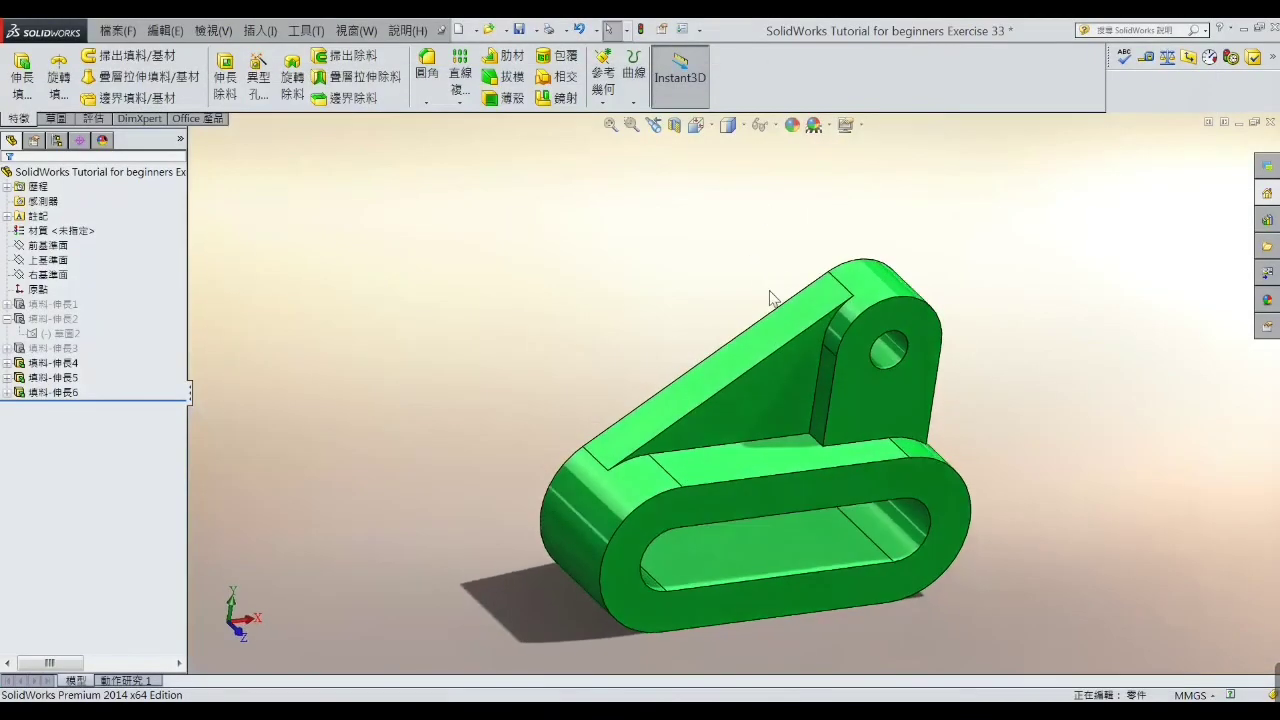
pyautogui.click(427, 65)
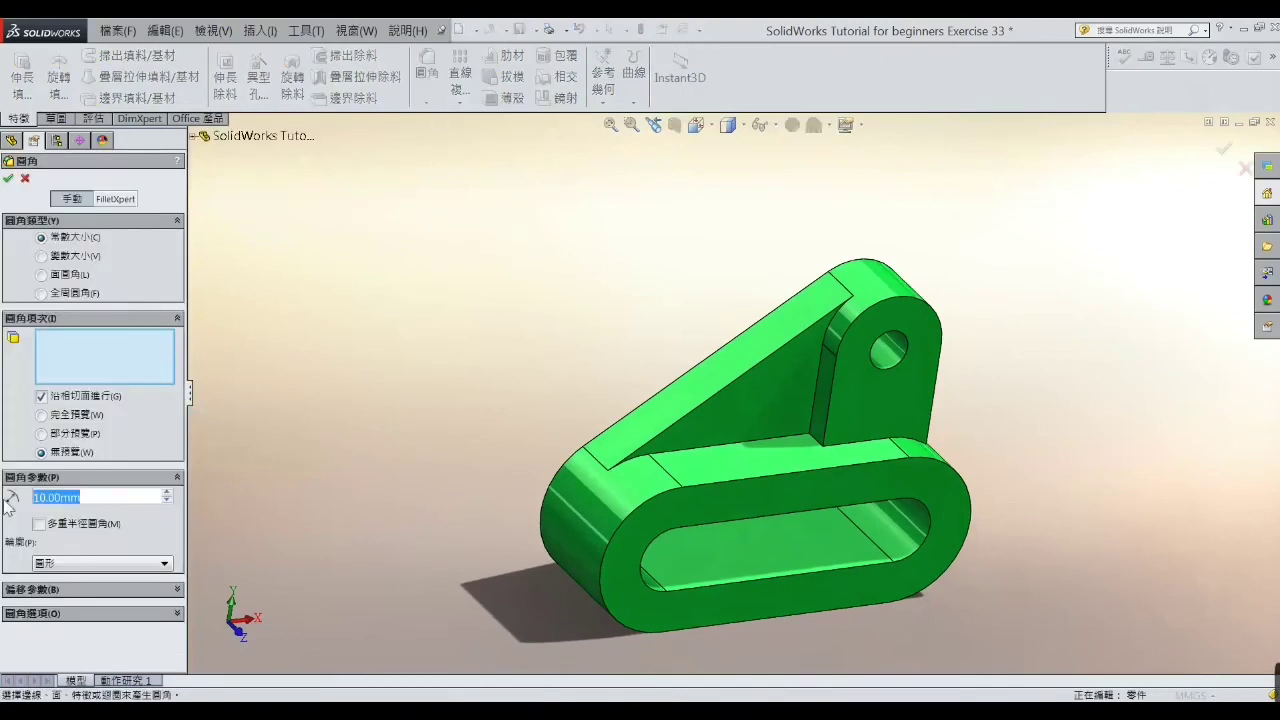
pyautogui.write('15')
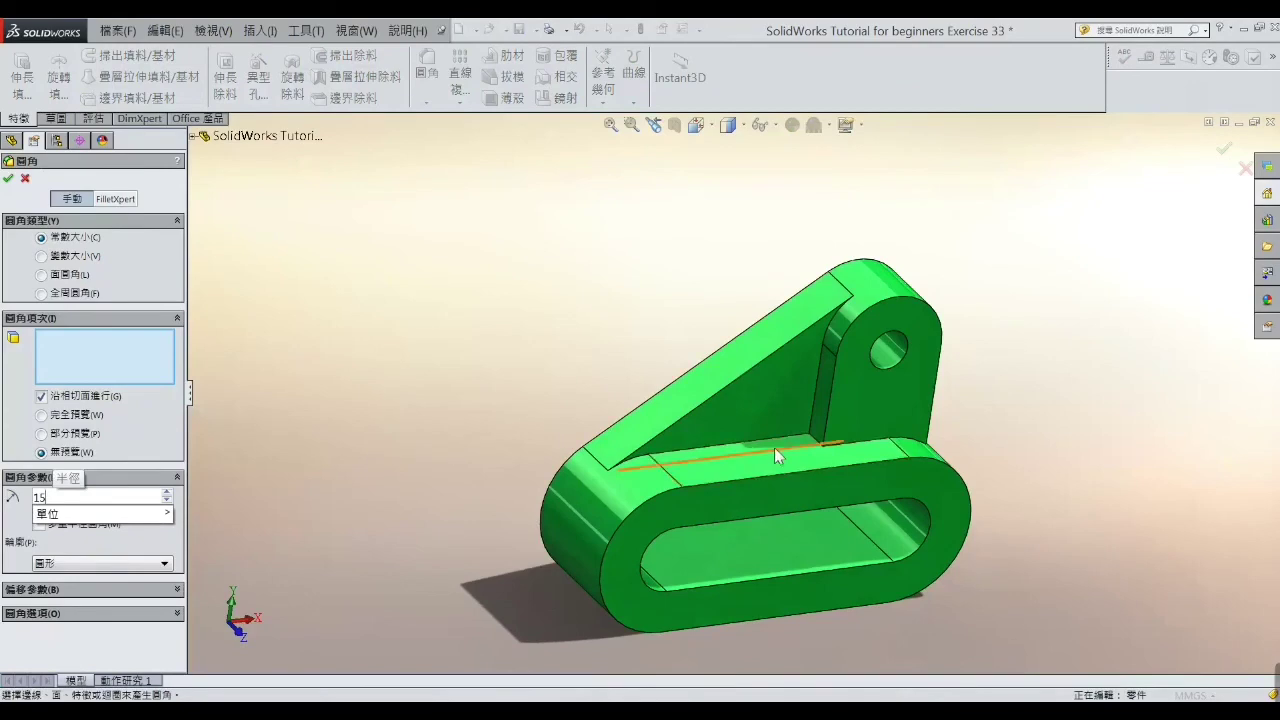
pyautogui.click(815, 439)
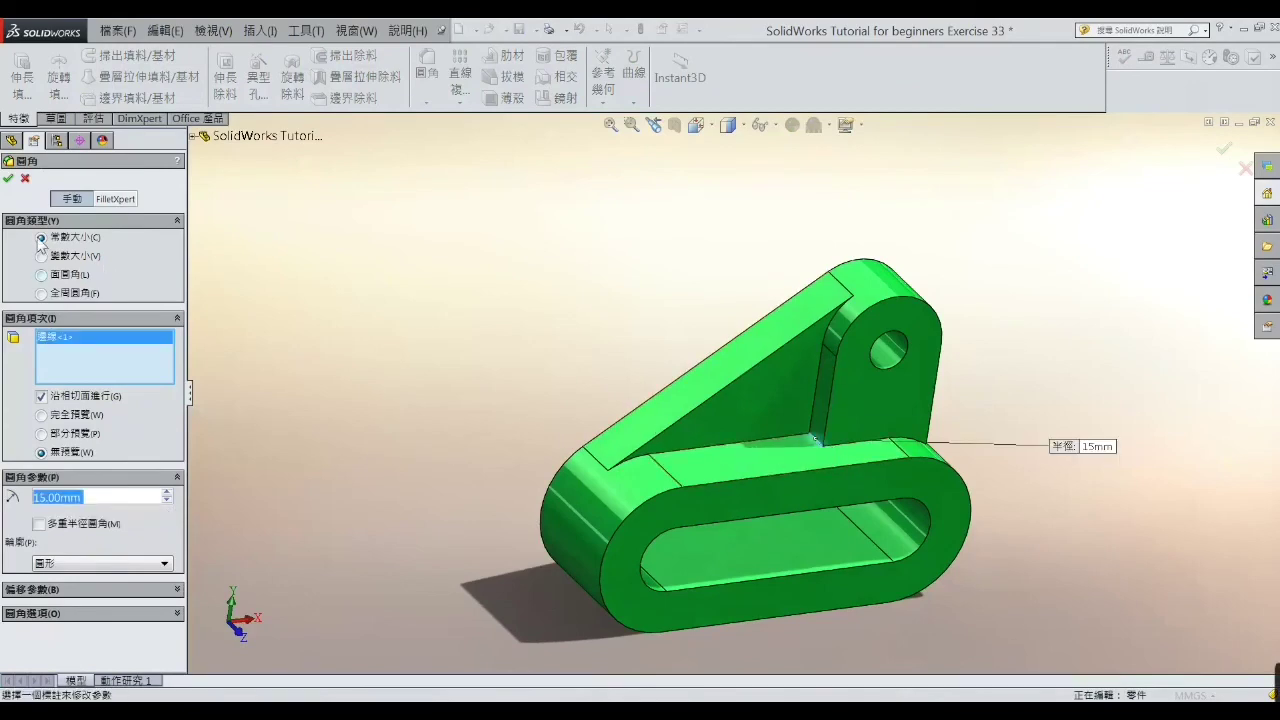
pyautogui.click(8, 178)
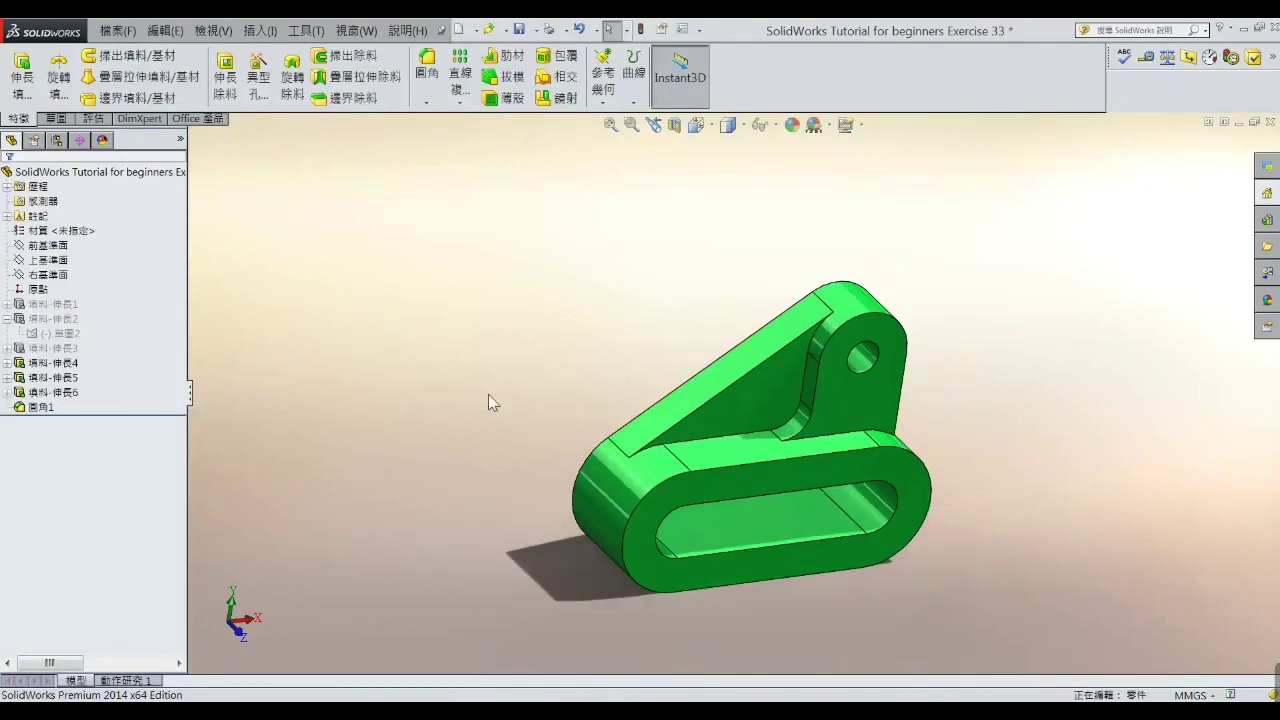
pyautogui.moveTo(488, 394); pyautogui.dragTo(399, 407, button='middle')
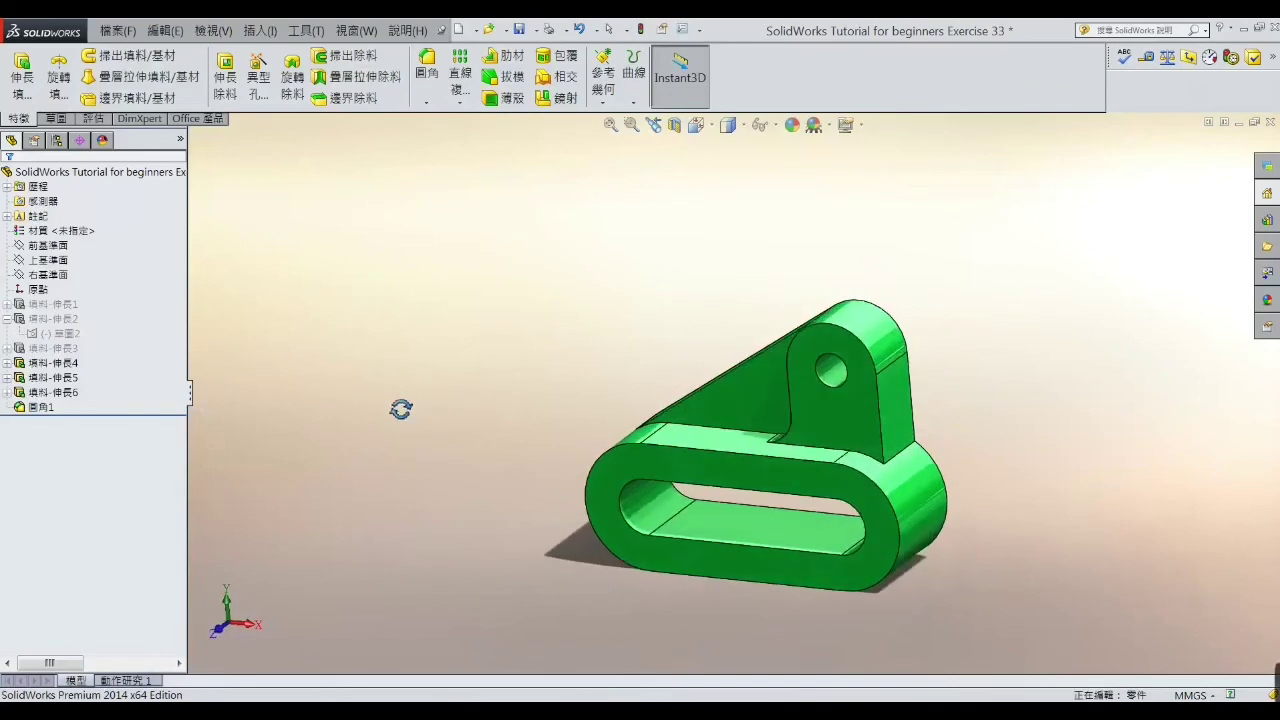
pyautogui.scroll(-2, 774, 541)
pyautogui.scroll(-3, 629, 564)
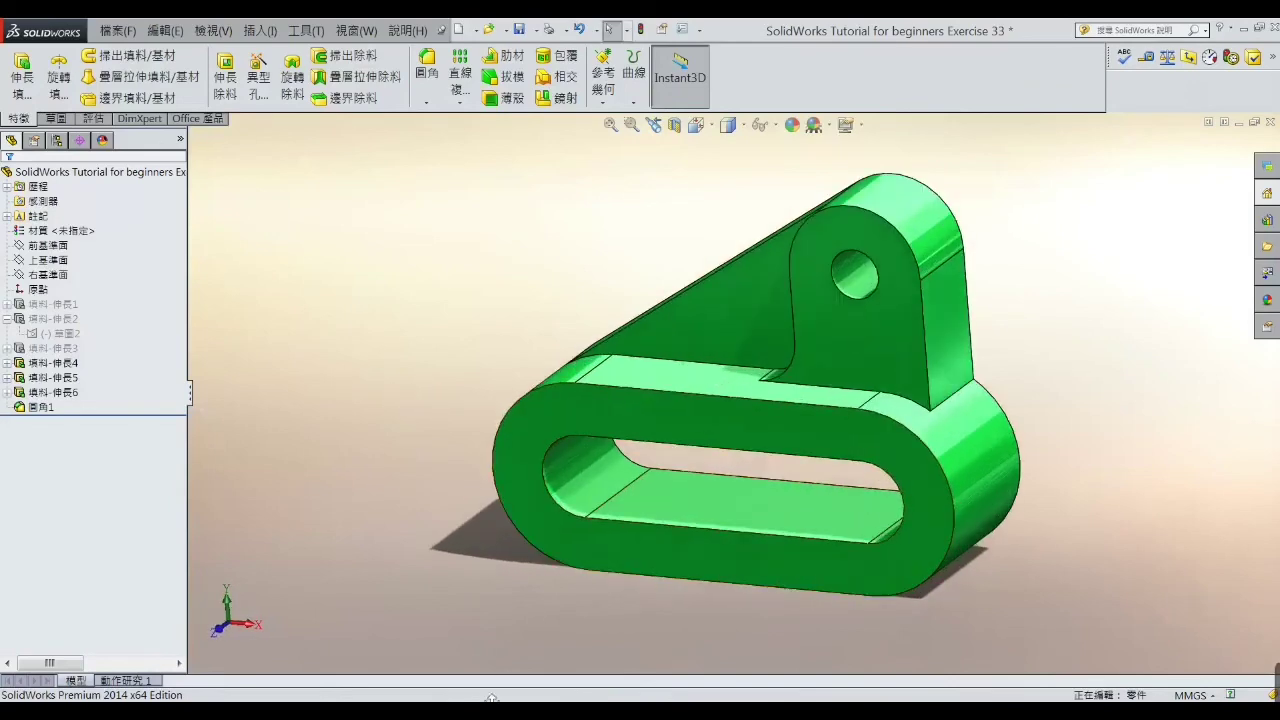
pyautogui.hotkey('alt', 'Tab')
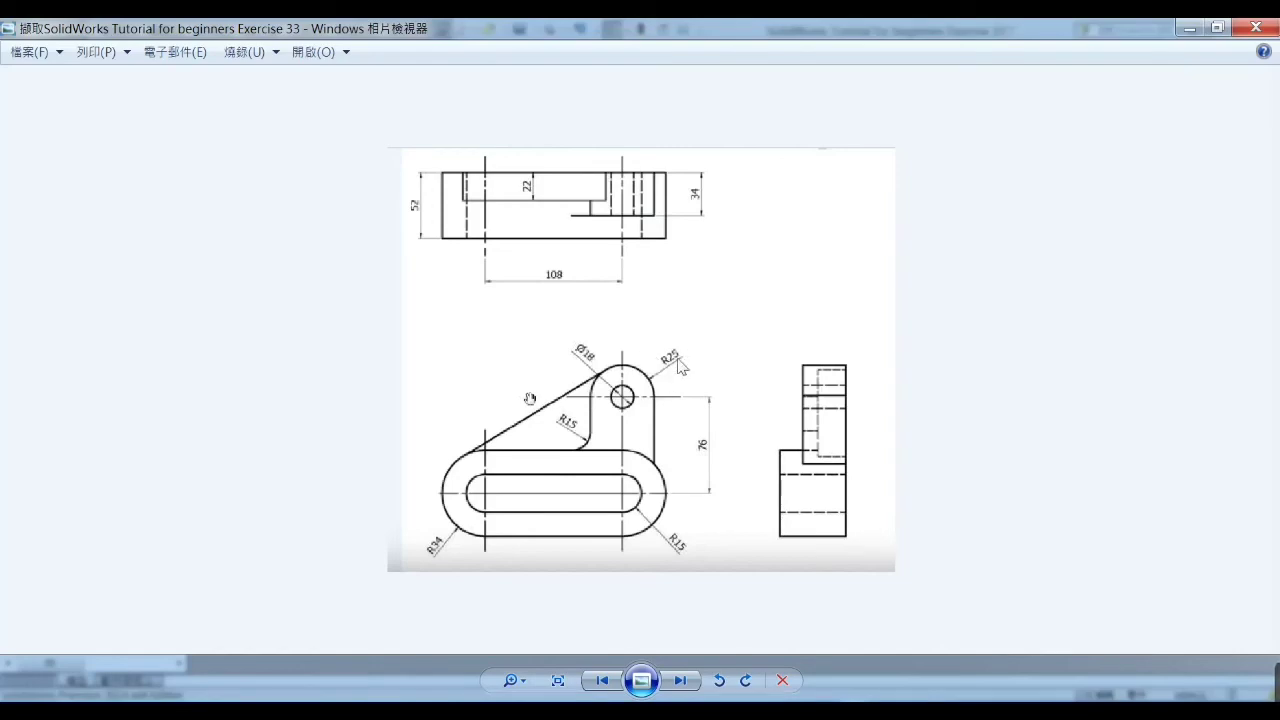
pyautogui.click(1190, 30)
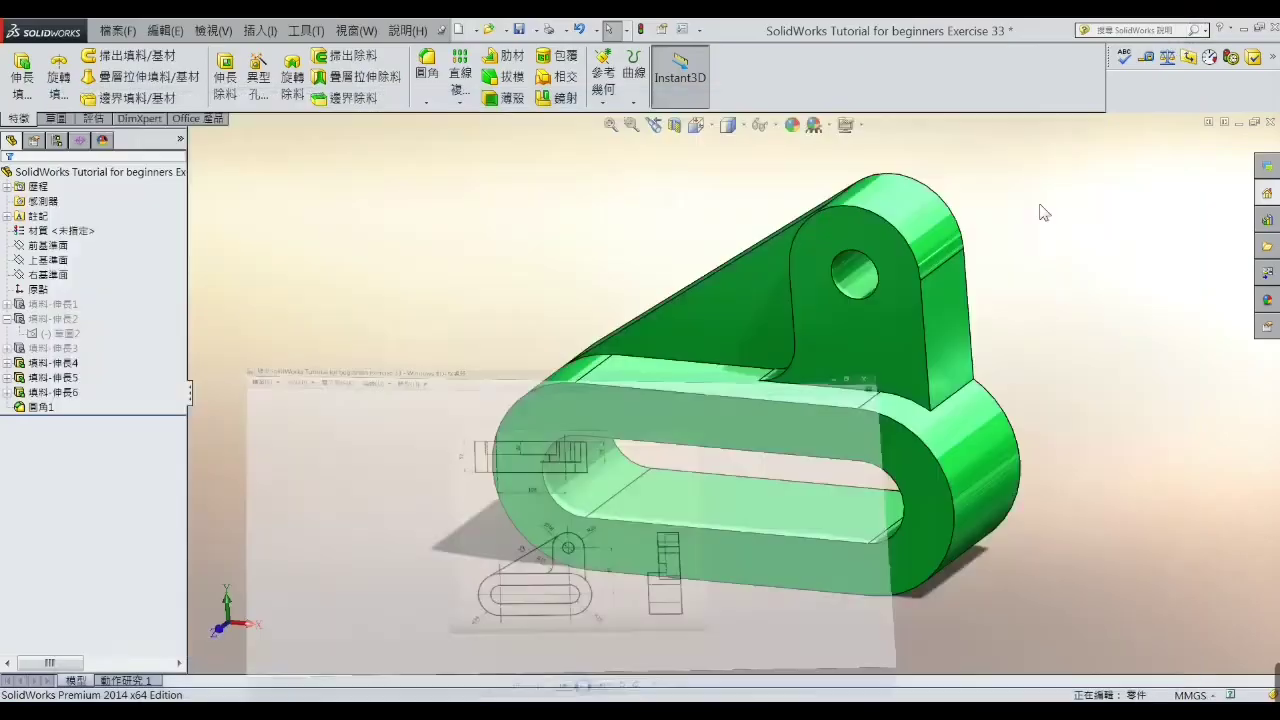
pyautogui.click(906, 447)
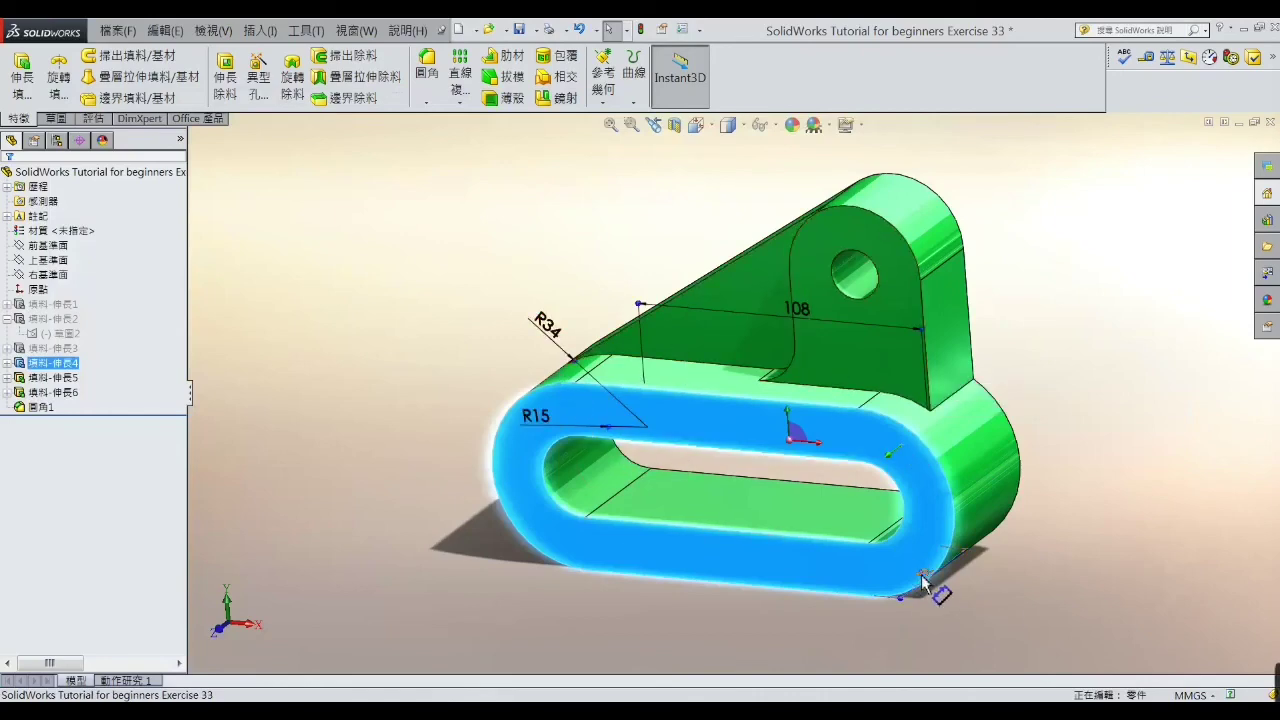
pyautogui.click(1105, 417)
pyautogui.click(881, 359)
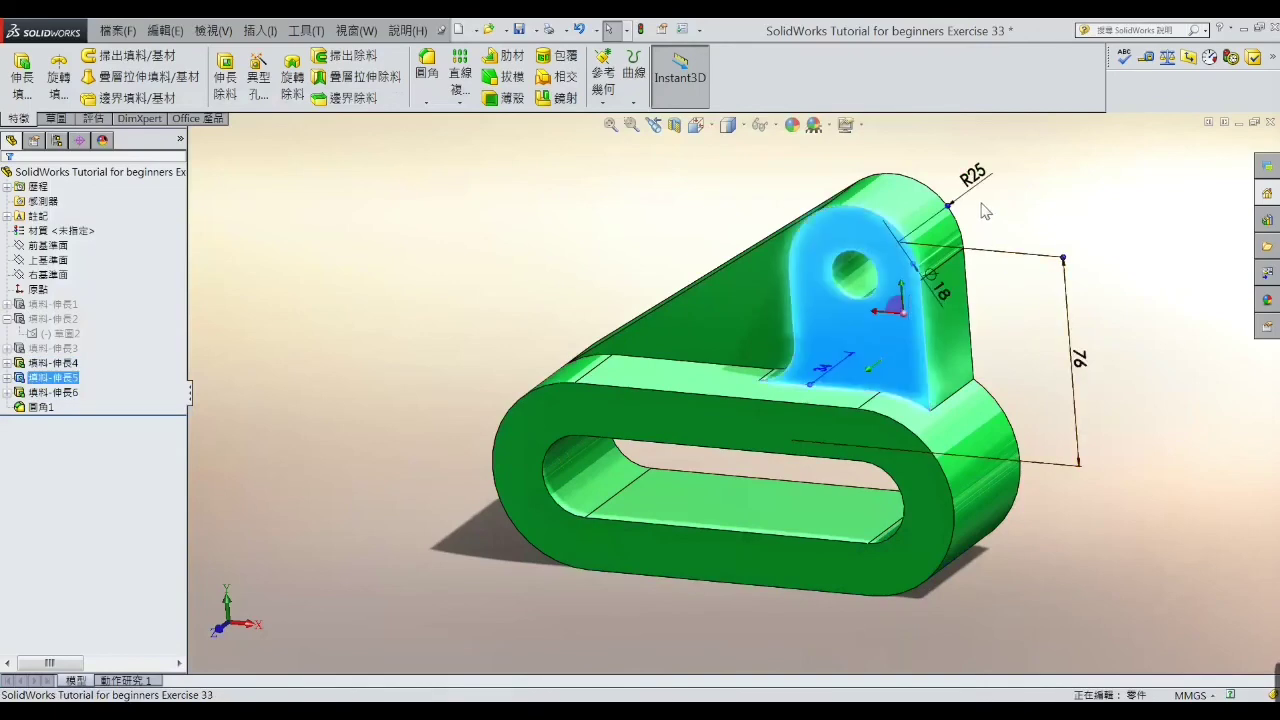
pyautogui.click(1043, 221)
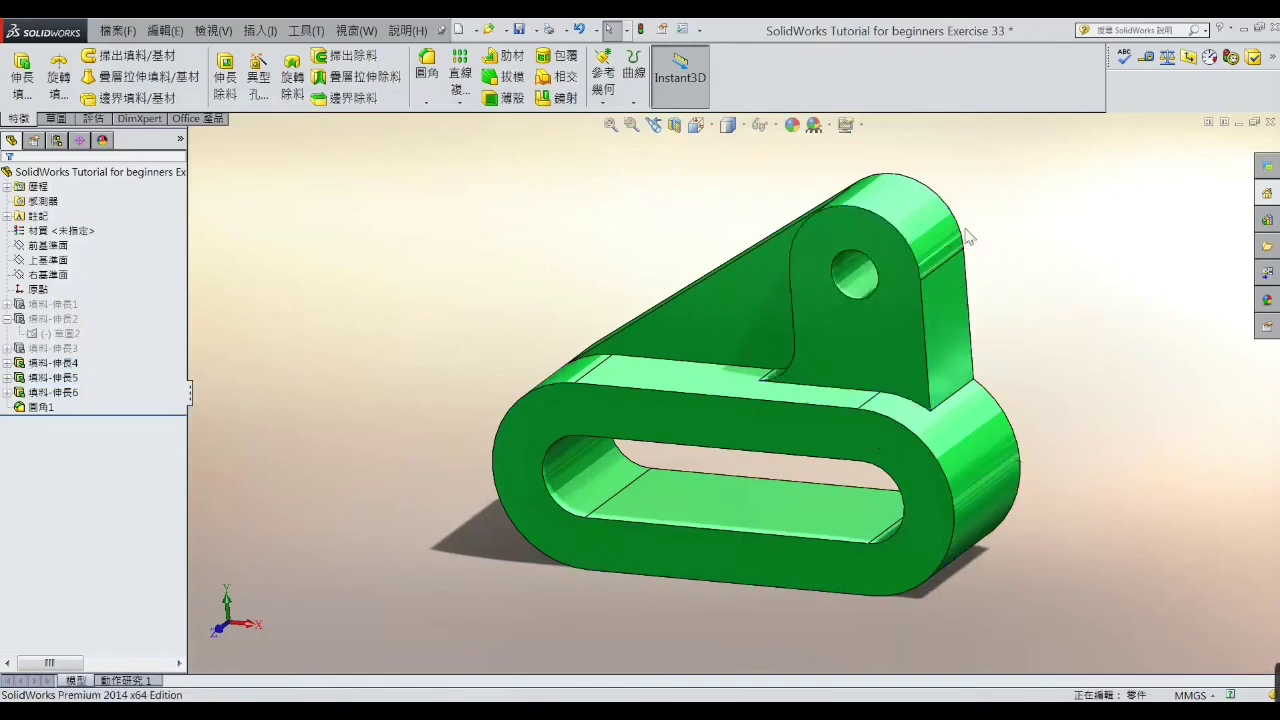
pyautogui.click(756, 285)
pyautogui.moveTo(756, 285); pyautogui.dragTo(803, 343, button='middle')
pyautogui.press('Escape')
pyautogui.press('Escape')
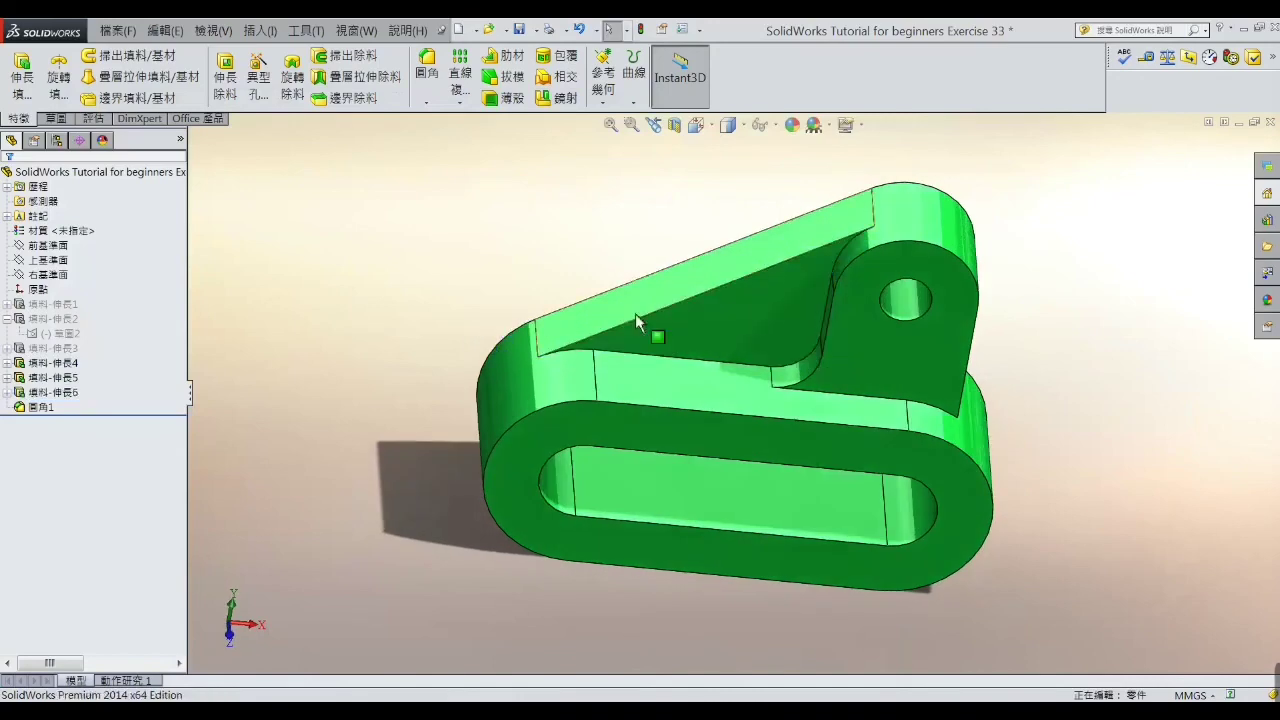
pyautogui.scroll(3, 731, 376)
pyautogui.scroll(-2, 731, 370)
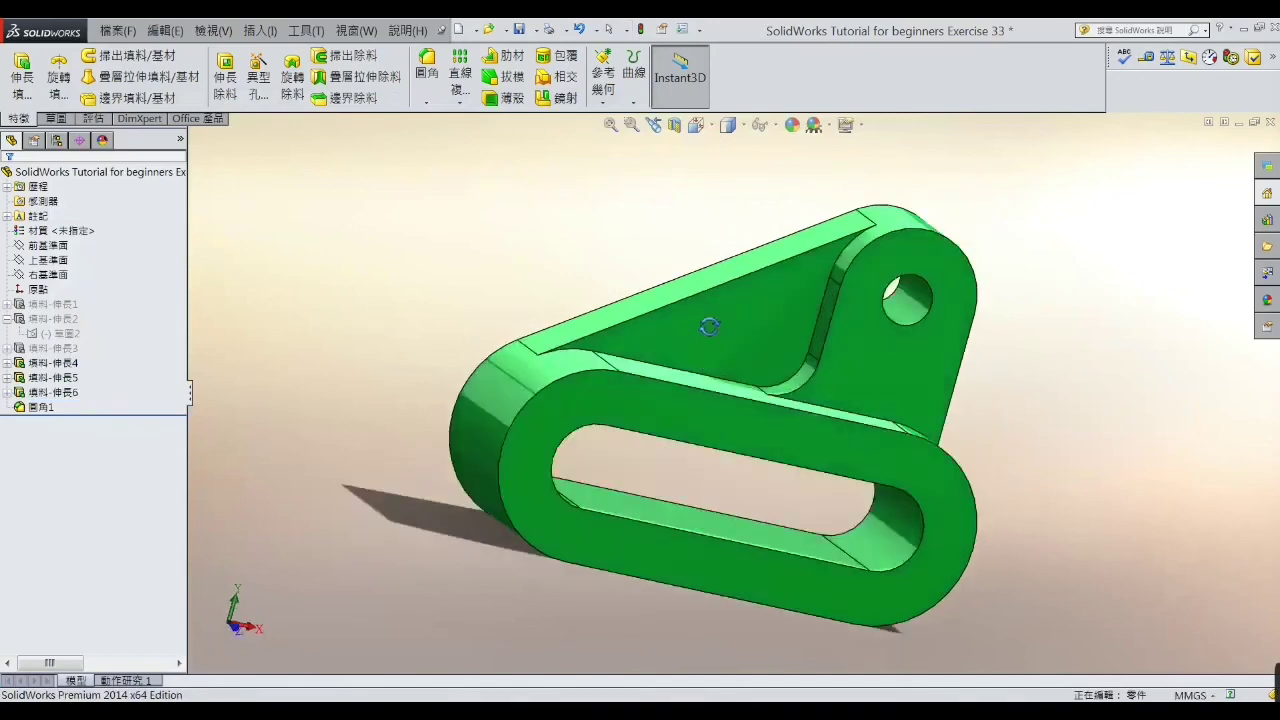
pyautogui.moveTo(704, 405); pyautogui.dragTo(801, 423, button='middle')
pyautogui.scroll(2, 801, 423)
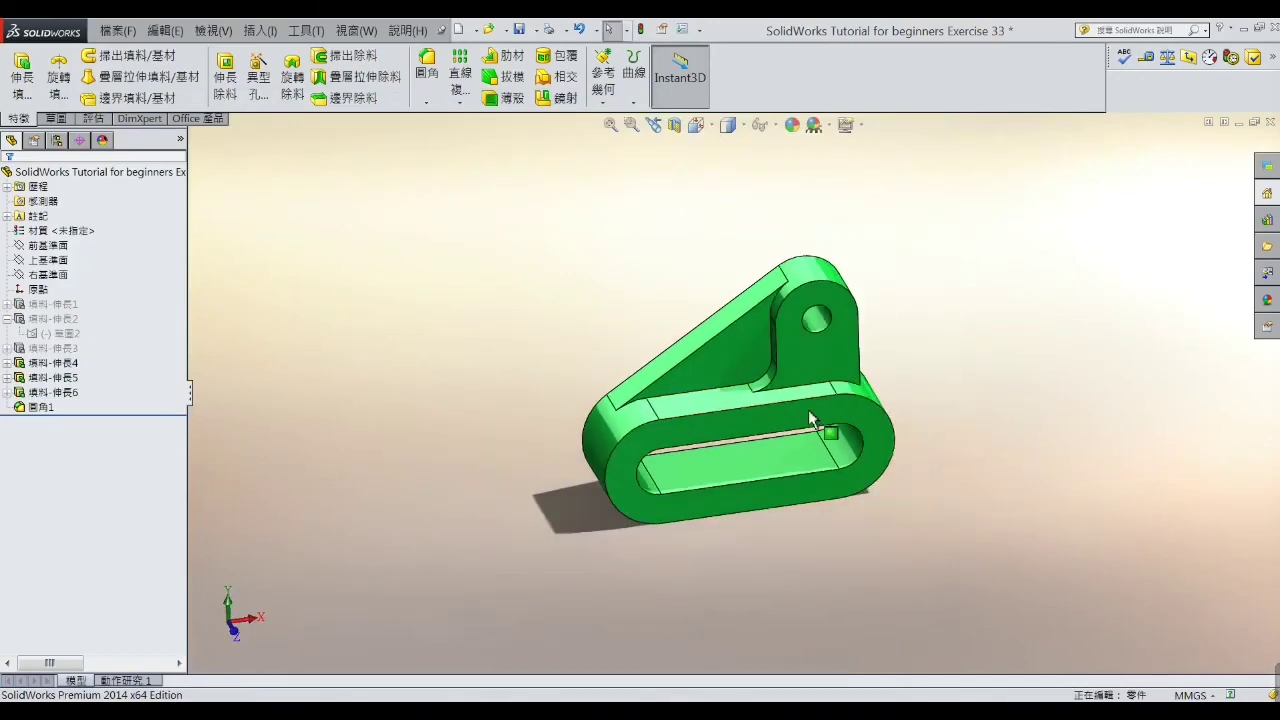
pyautogui.scroll(-2, 785, 410)
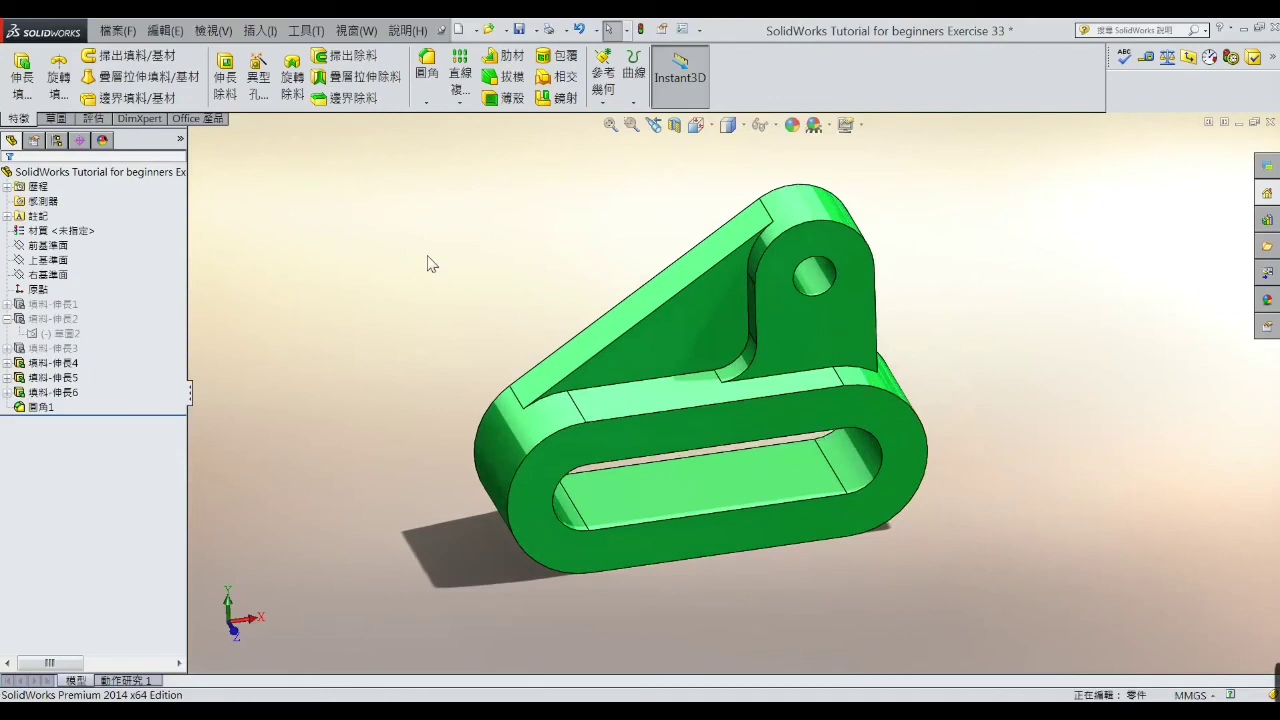